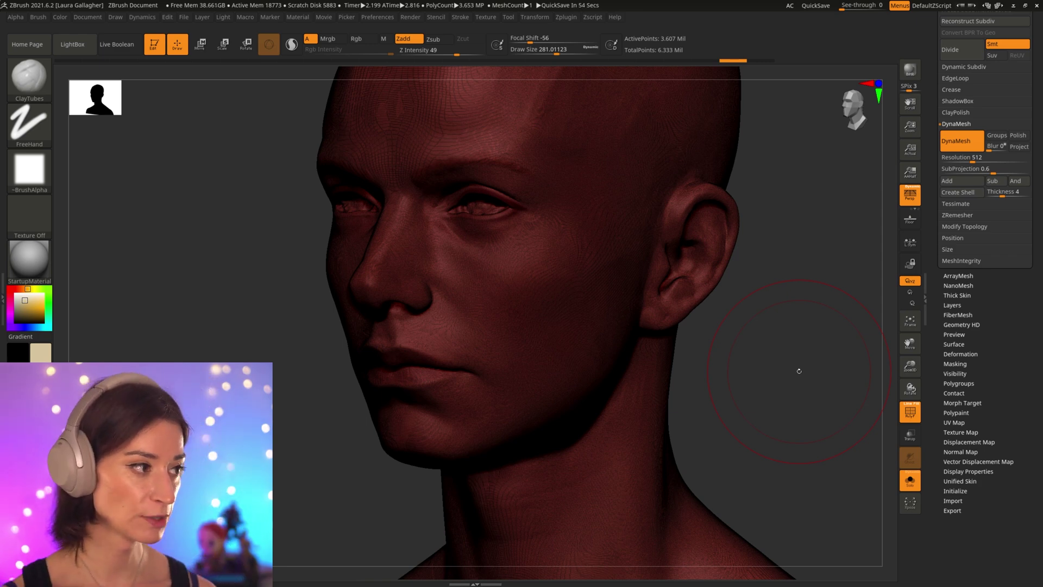
# - Examine the Balthier_sketch head sculpt's dense mesh, face and hair from the front and both sides
pyautogui.hotkey('shift', 'f')
pyautogui.keyDown('alt'); pyautogui.moveTo(768, 363); pyautogui.dragTo(784, 412); pyautogui.keyUp('alt')
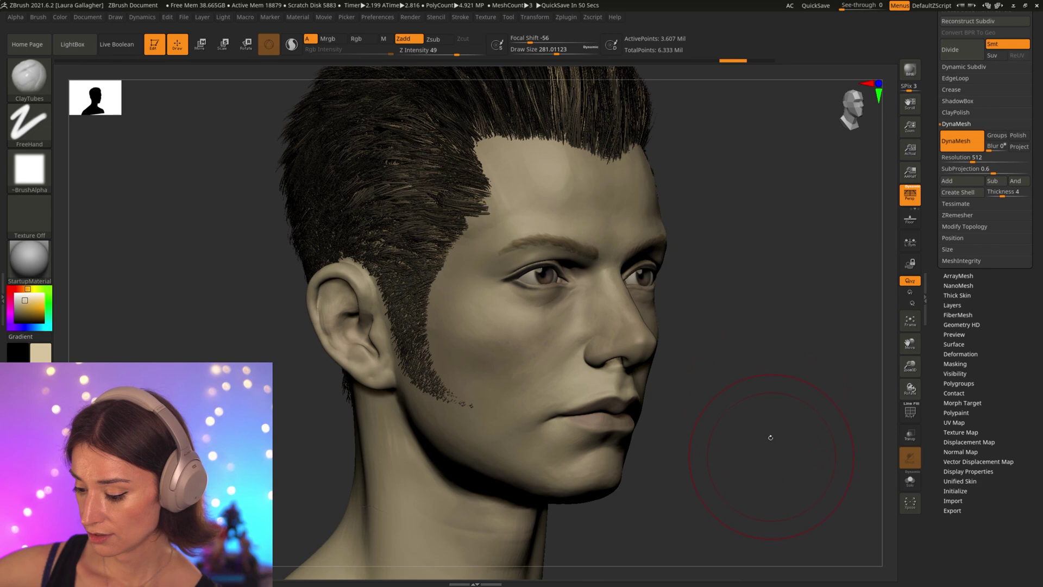
pyautogui.moveTo(451, 152); pyautogui.dragTo(212, 576, button='right')
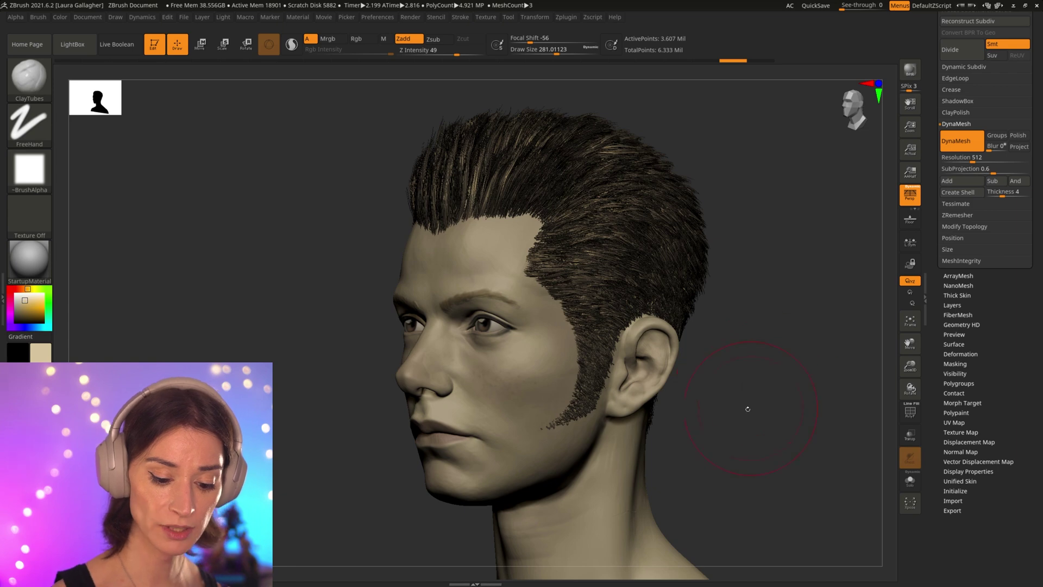
pyautogui.moveTo(747, 409); pyautogui.dragTo(770, 417)
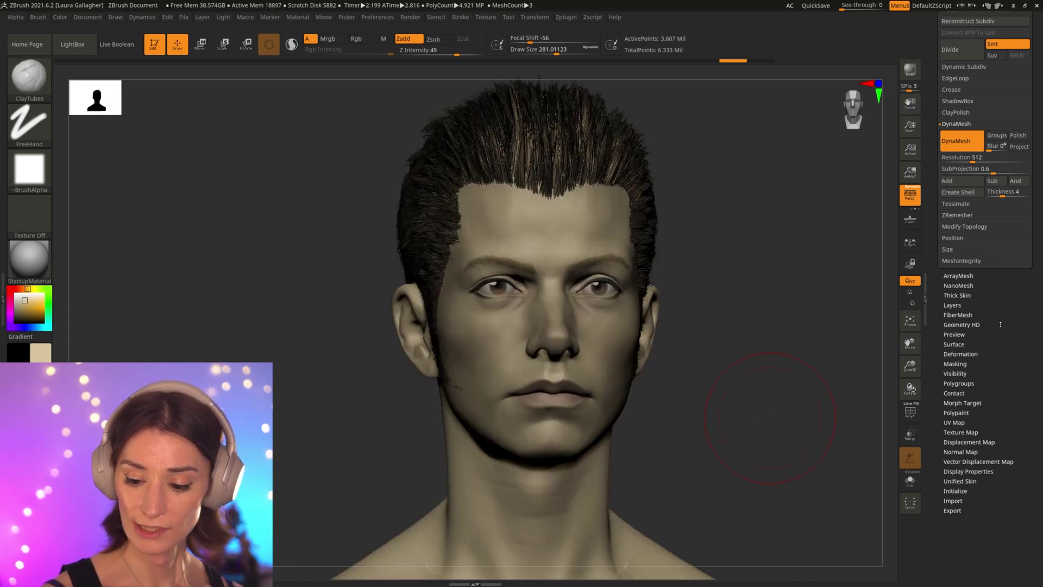
pyautogui.moveTo(999, 324); pyautogui.dragTo(999, 486)
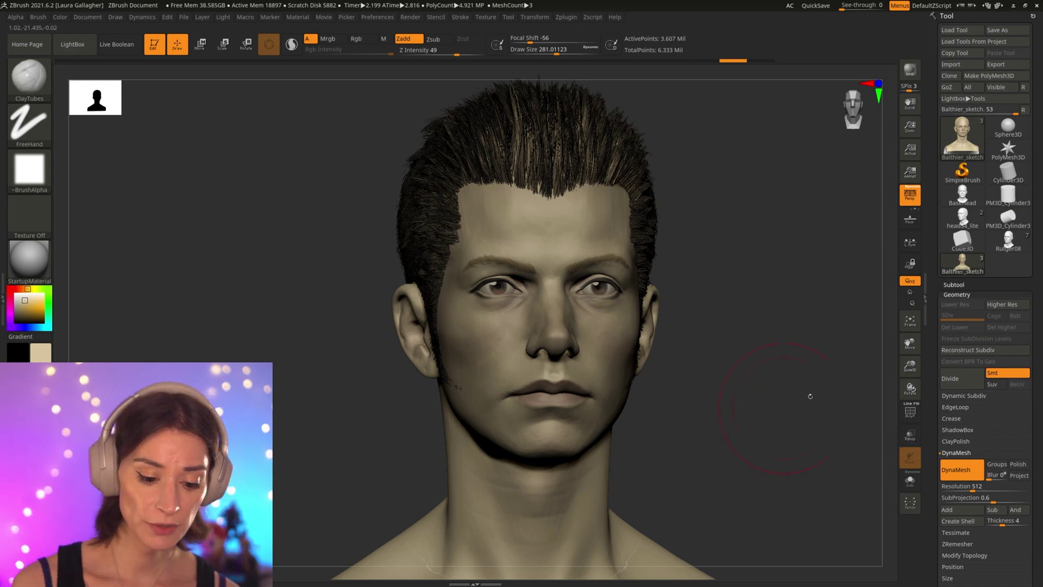
pyautogui.moveTo(803, 396); pyautogui.dragTo(778, 408)
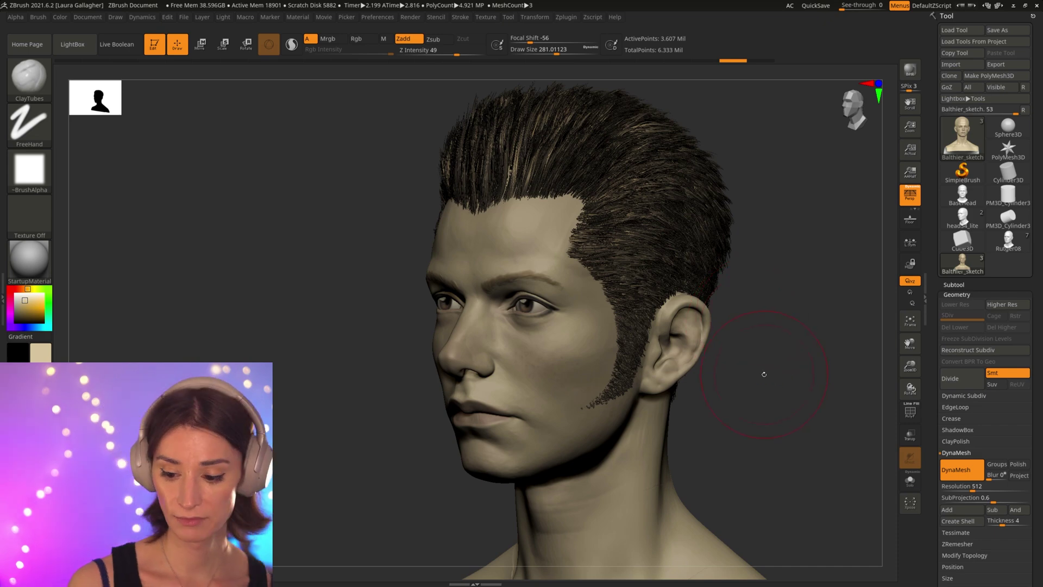
pyautogui.moveTo(740, 328); pyautogui.dragTo(775, 224)
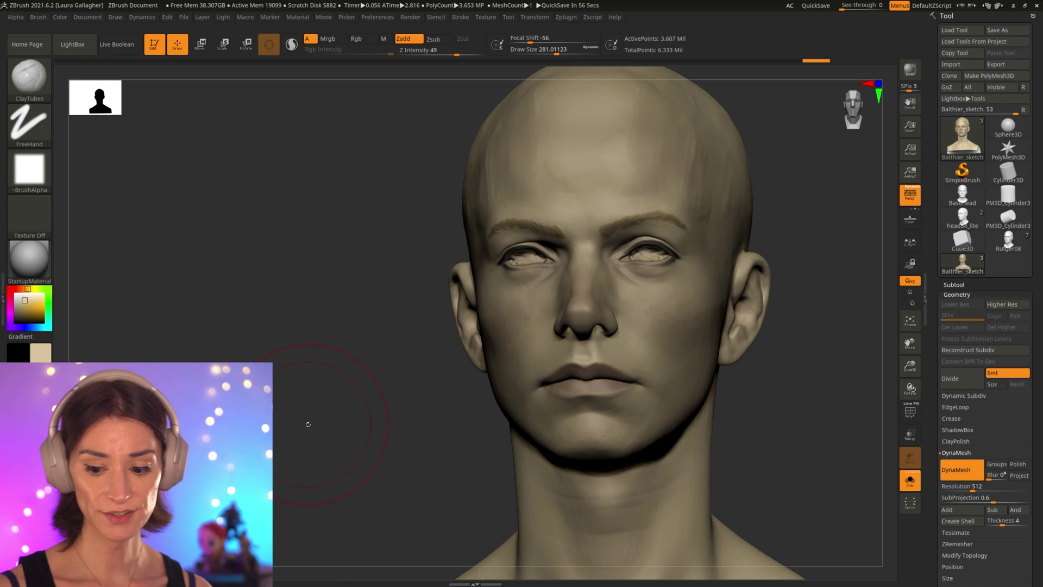
pyautogui.moveTo(308, 423); pyautogui.dragTo(410, 382)
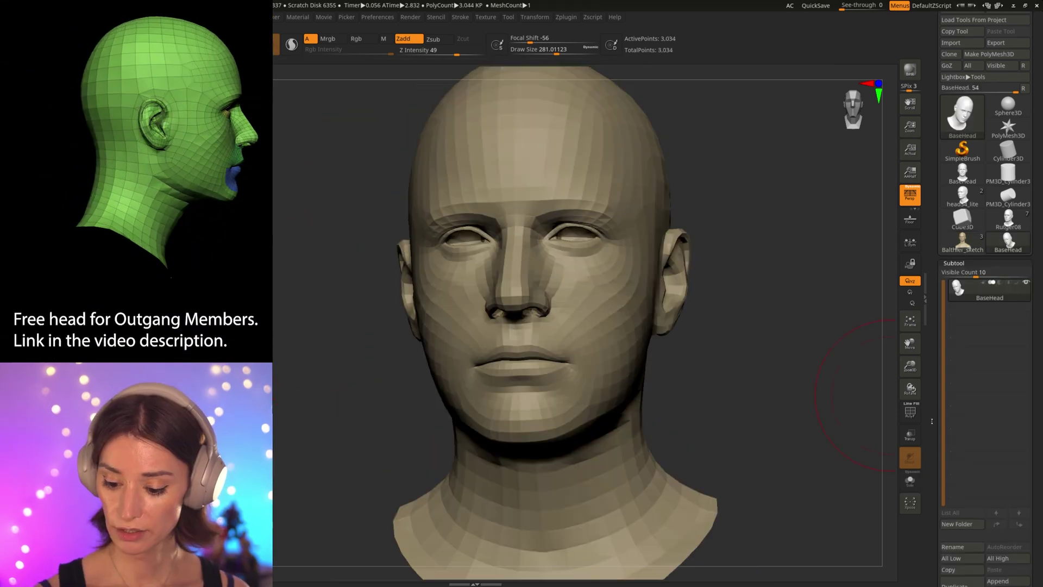
# - Append the Balthier_sketch sculpt as a subtool to the BaseHead tool
pyautogui.scroll(-1, 950, 553)
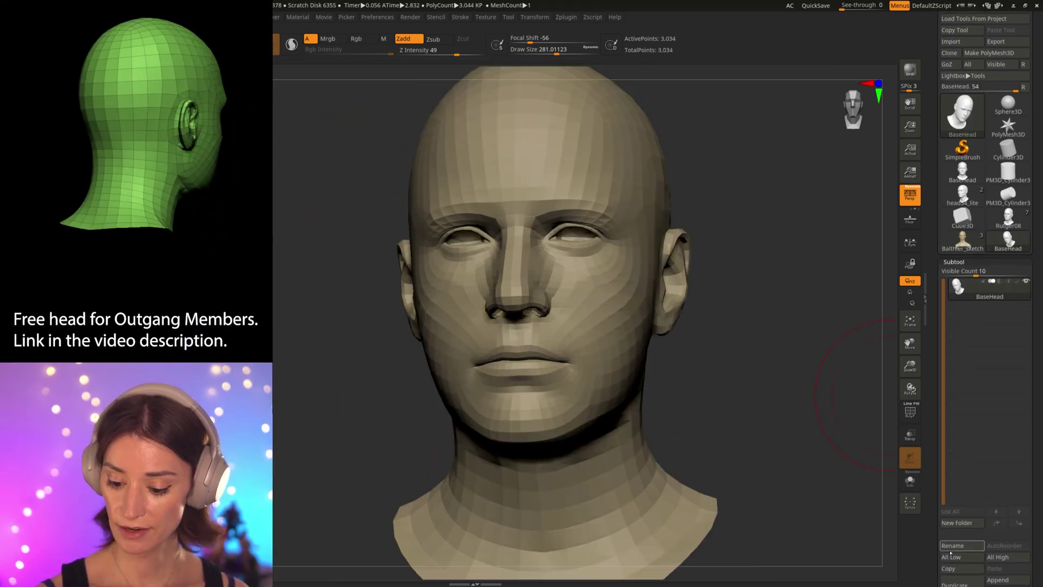
pyautogui.scroll(-2, 951, 553)
pyautogui.click(998, 545)
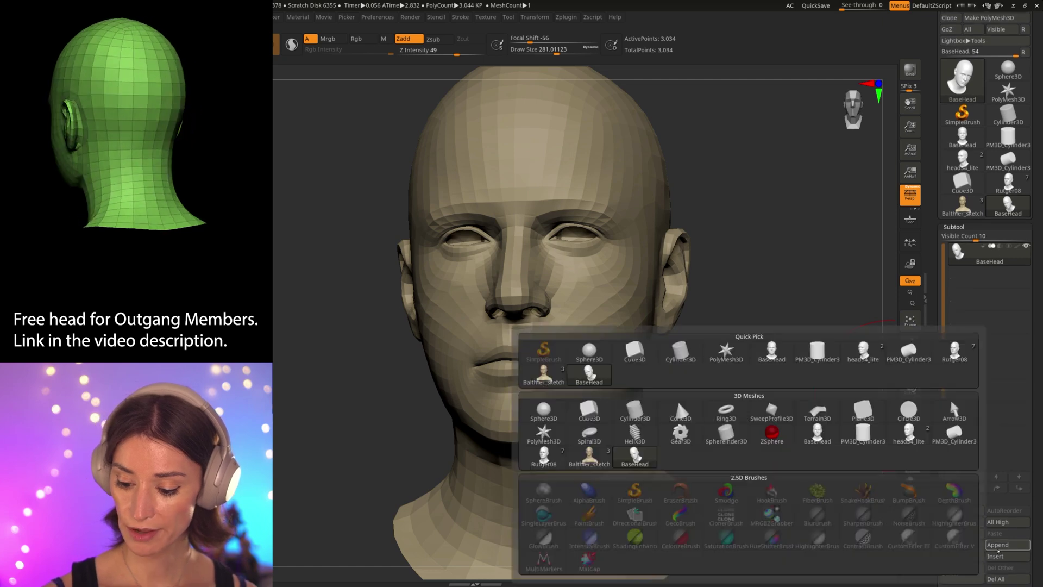
pyautogui.click(543, 373)
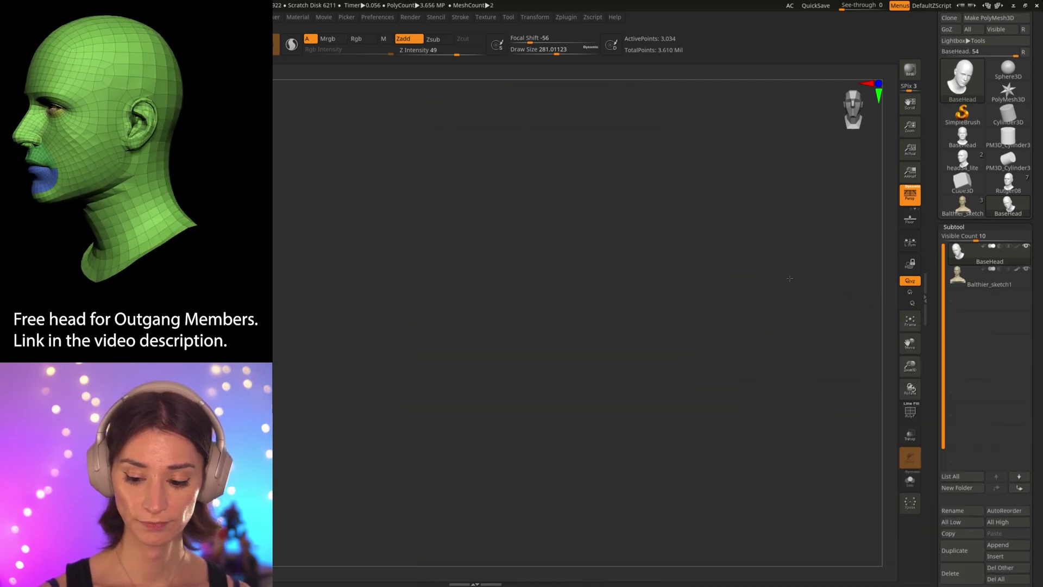
# - Move the BaseHead mesh down so its face roughly overlaps the face of the Balthier_sketch1 sculpt
pyautogui.press('w')
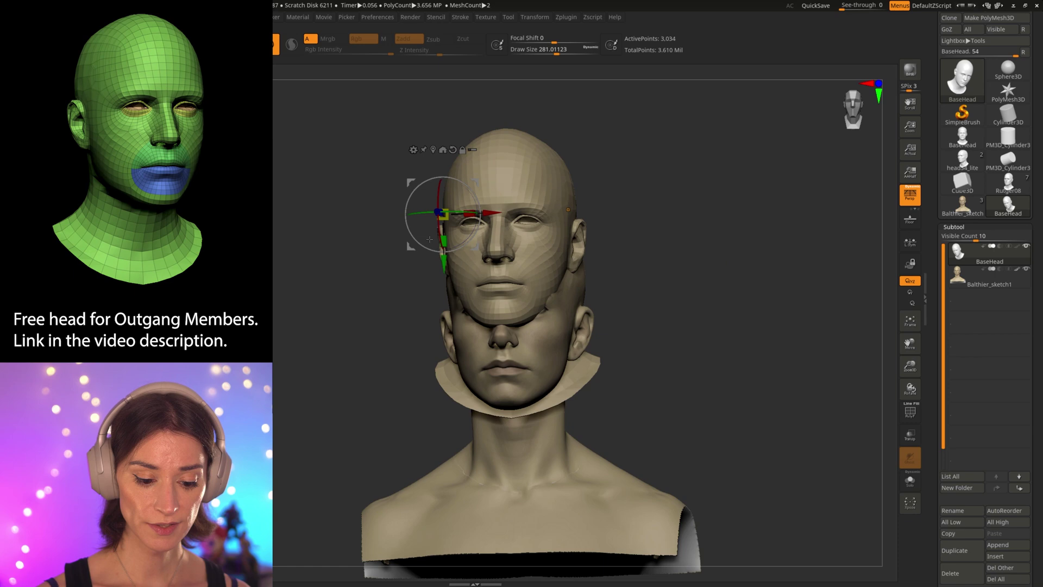
pyautogui.moveTo(444, 264)
pyautogui.mouseDown()
pyautogui.moveTo(445, 355)
pyautogui.moveTo(445, 343)
pyautogui.mouseUp()
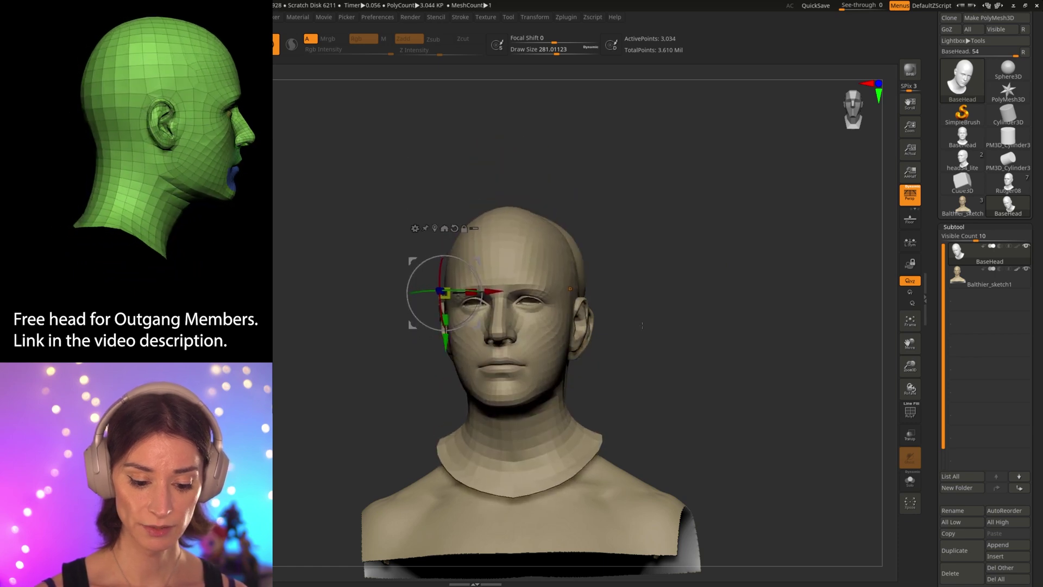
pyautogui.press('q')
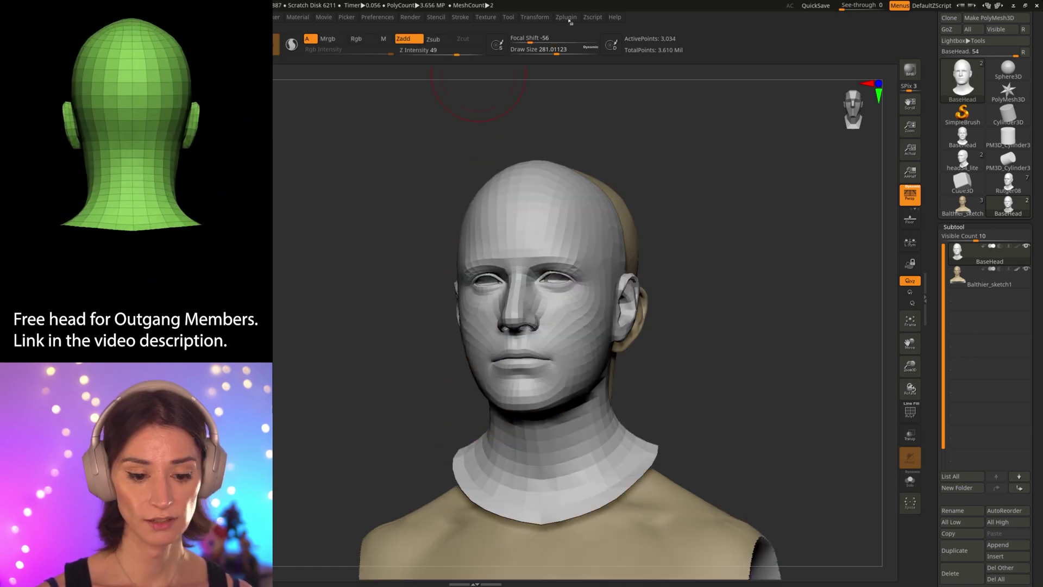
# - Start the ZWrap plugin with BaseHead as the mesh to wrap onto the sculpt
pyautogui.click(569, 18)
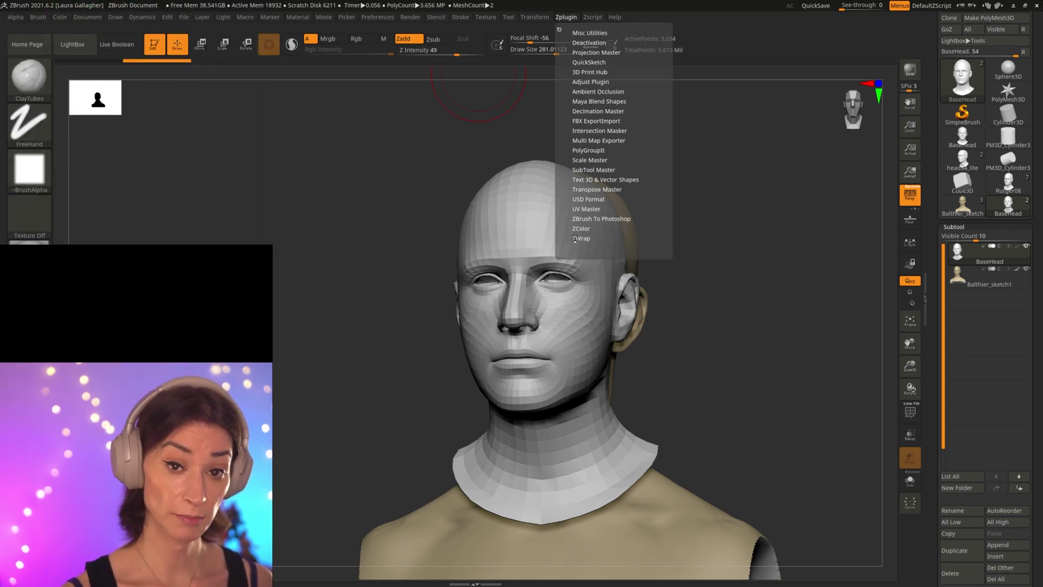
pyautogui.click(577, 239)
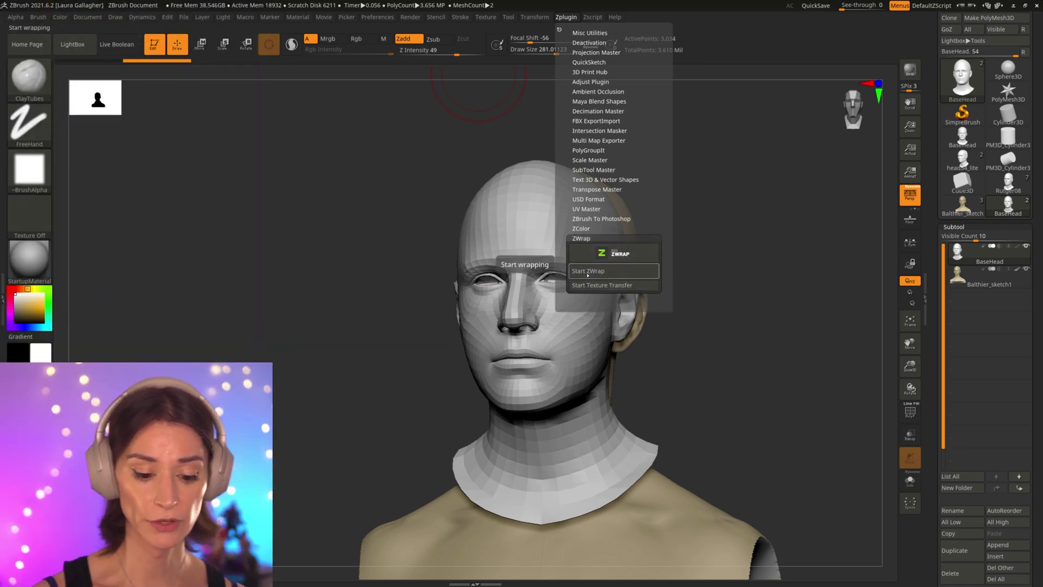
pyautogui.click(586, 271)
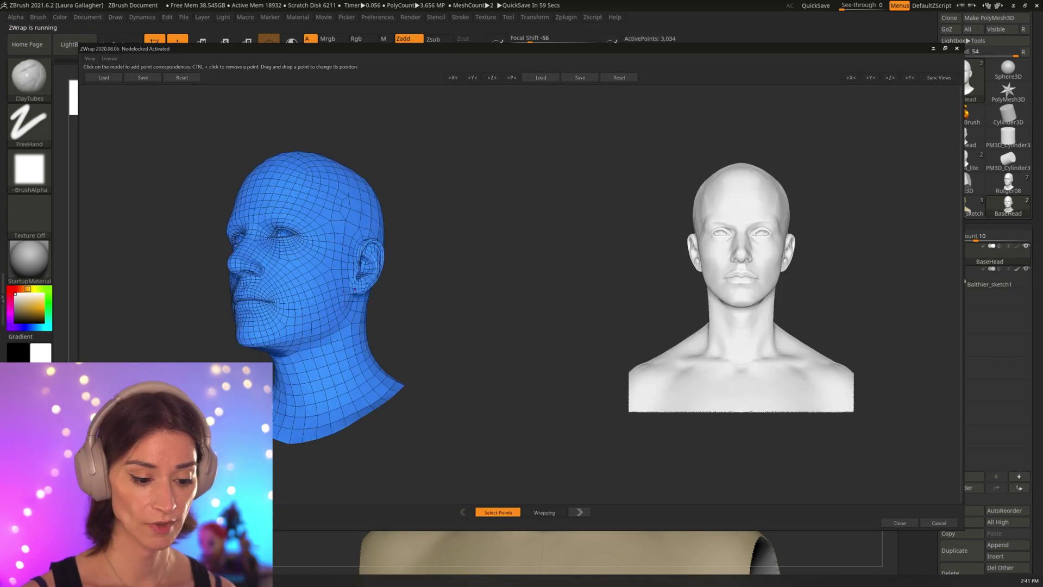
# - Synchronize the two ZWrap views with a close-up of both faces and enable X symmetry for both models
pyautogui.click(939, 77)
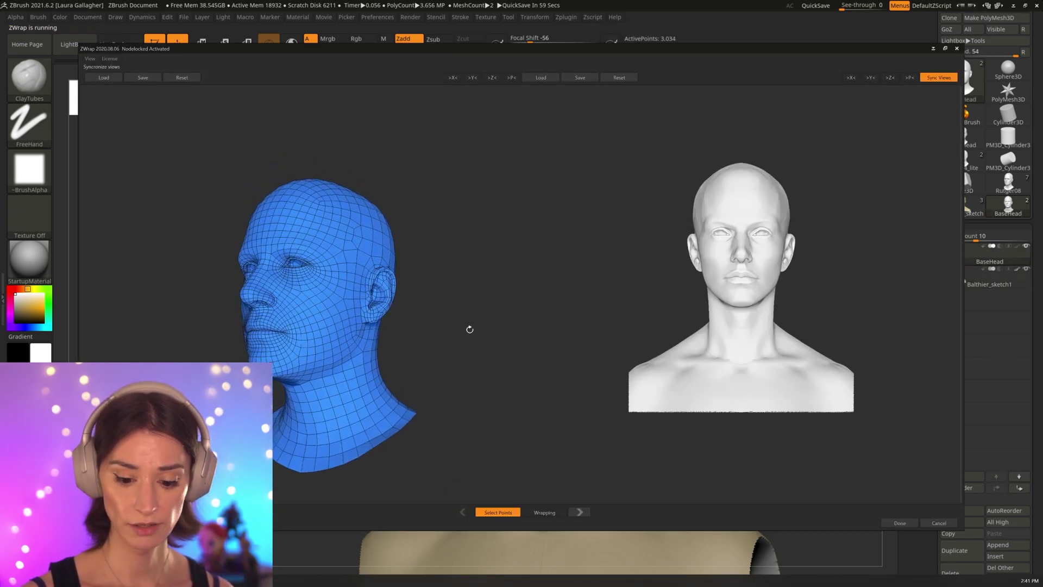
pyautogui.moveTo(441, 306); pyautogui.dragTo(451, 328)
pyautogui.moveTo(452, 329); pyautogui.dragTo(458, 391, button='right')
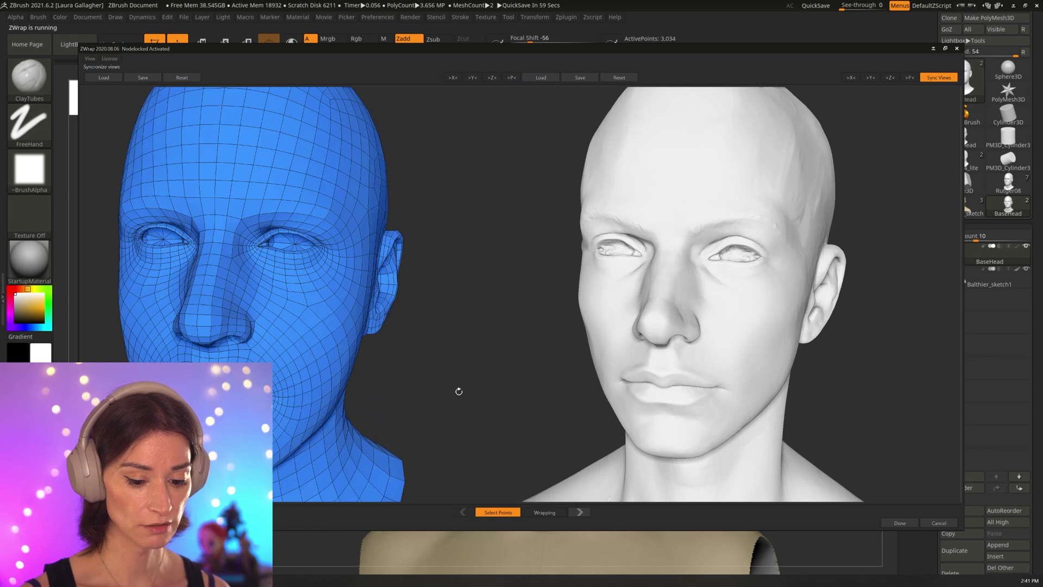
pyautogui.moveTo(459, 392); pyautogui.dragTo(444, 389)
pyautogui.moveTo(468, 380); pyautogui.dragTo(474, 391, button='middle')
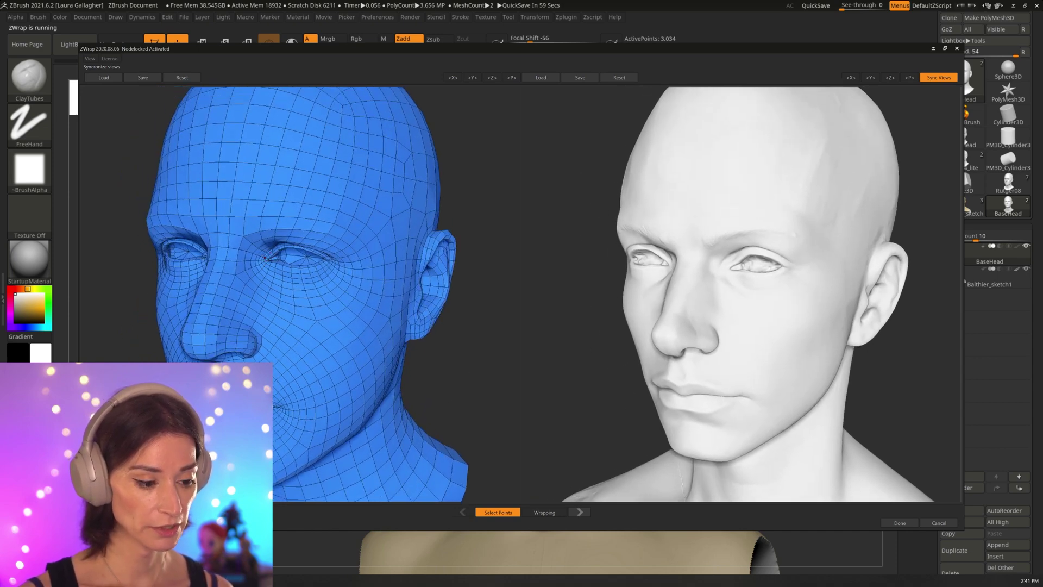
pyautogui.click(453, 77)
pyautogui.click(851, 77)
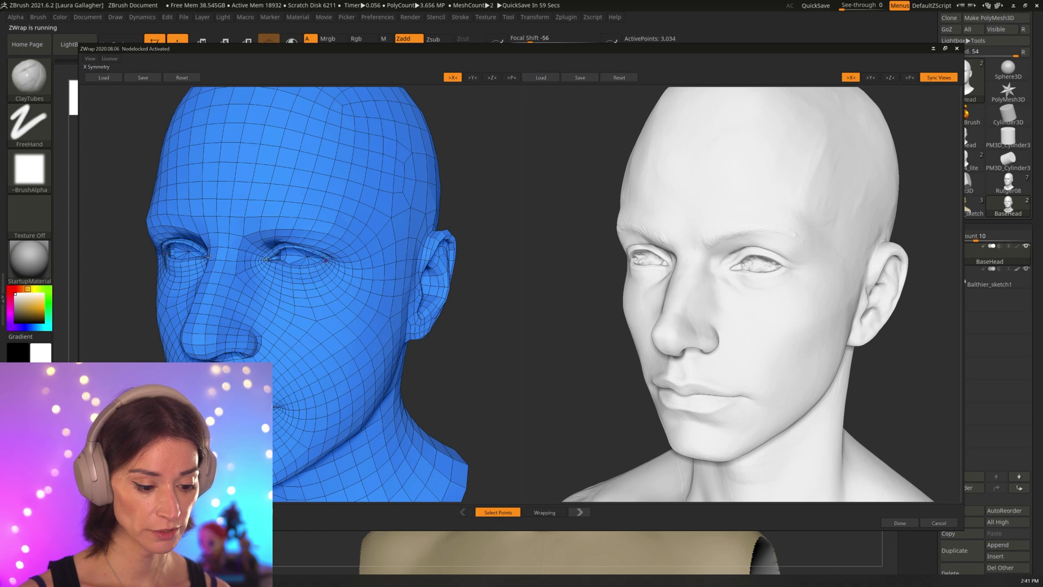
# - Place matching symmetric correspondence points on the base head and the sculpt, covering the eye corners, mouth corners and chin
pyautogui.click(281, 406)
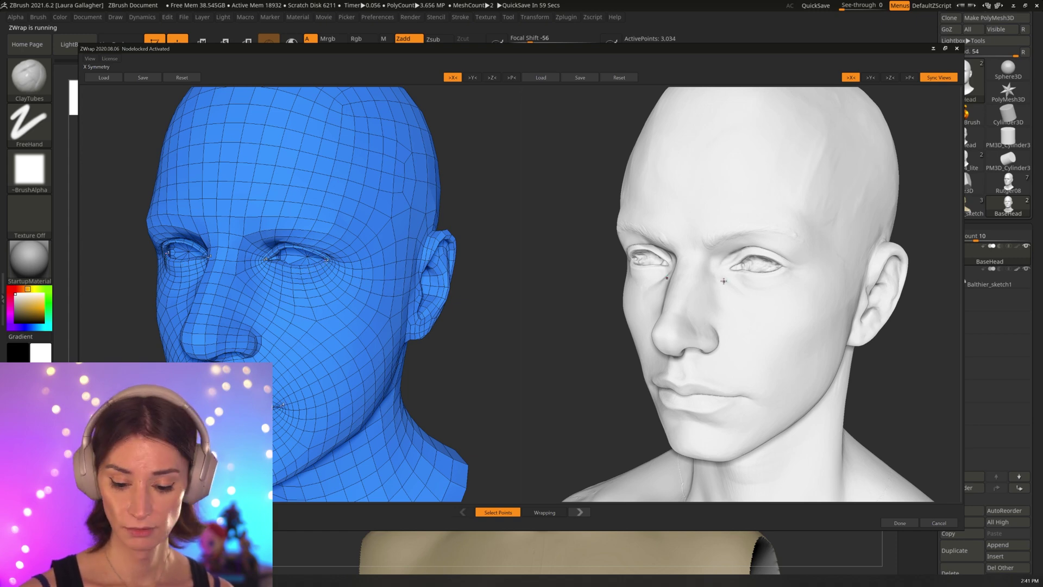
pyautogui.click(730, 269)
pyautogui.click(772, 270)
pyautogui.moveTo(772, 270); pyautogui.dragTo(787, 264)
pyautogui.click(747, 395)
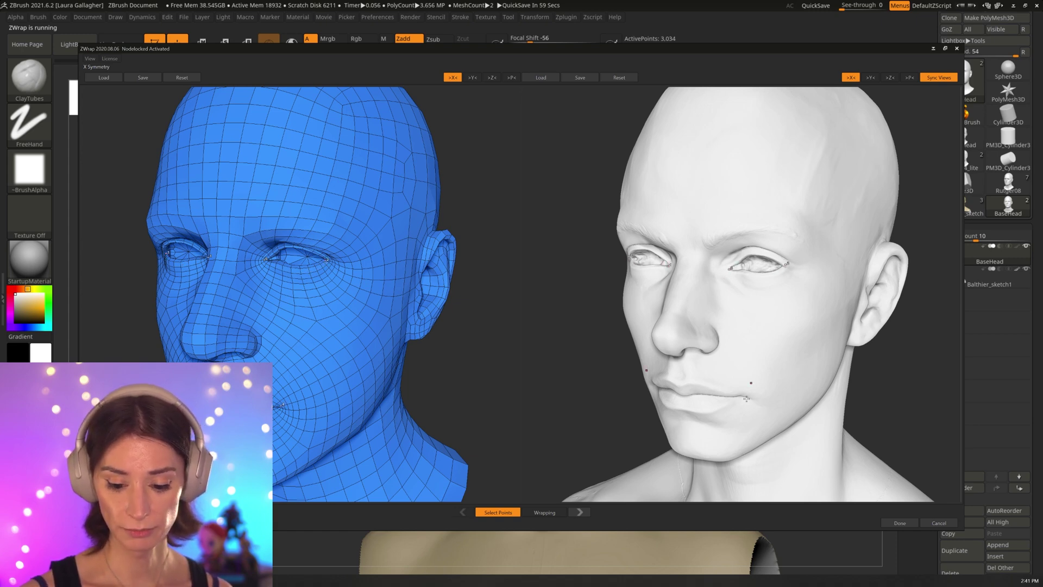
pyautogui.click(694, 451)
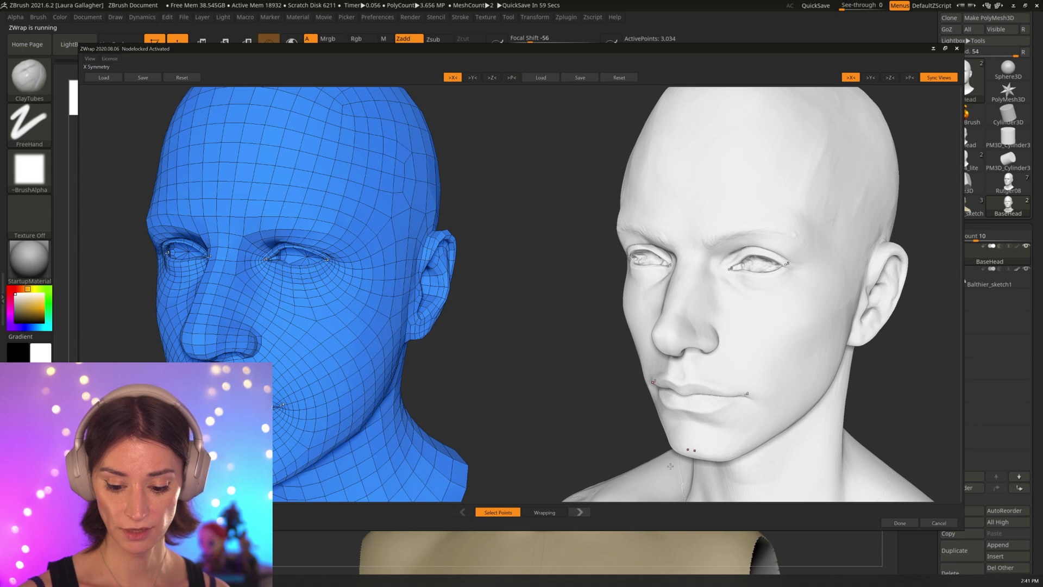
# - Run the wrapping process on the base head and load the wrapped result back into the subtool
pyautogui.click(552, 512)
pyautogui.moveTo(361, 324); pyautogui.dragTo(344, 412)
pyautogui.scroll(1, 343, 413)
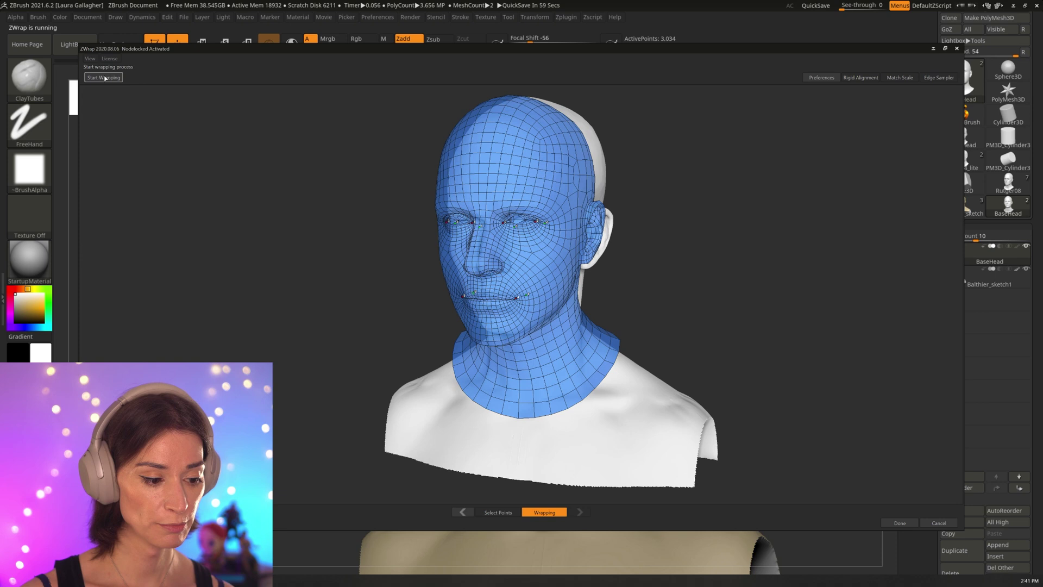
pyautogui.click(103, 78)
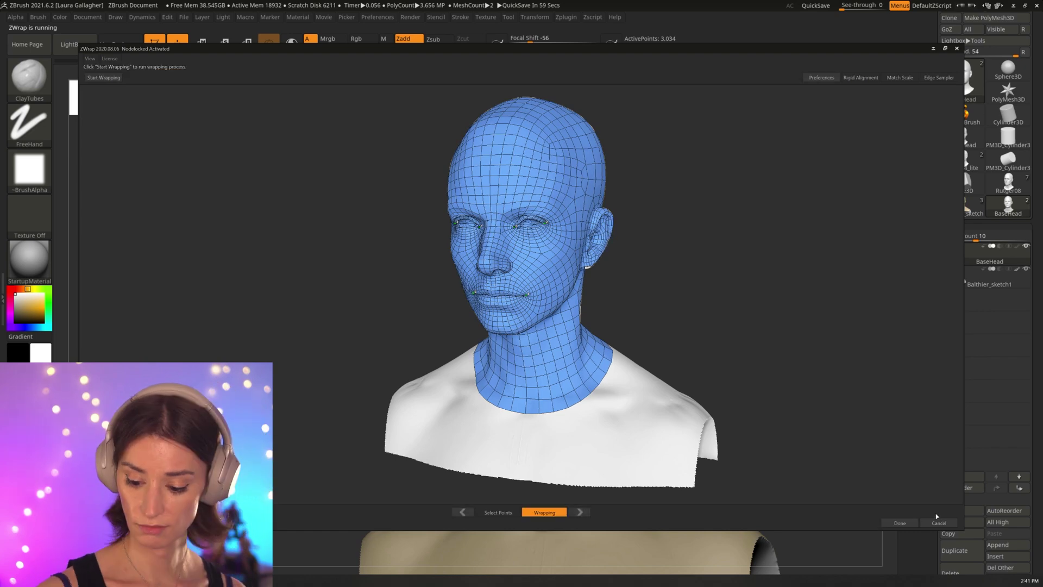
pyautogui.click(899, 522)
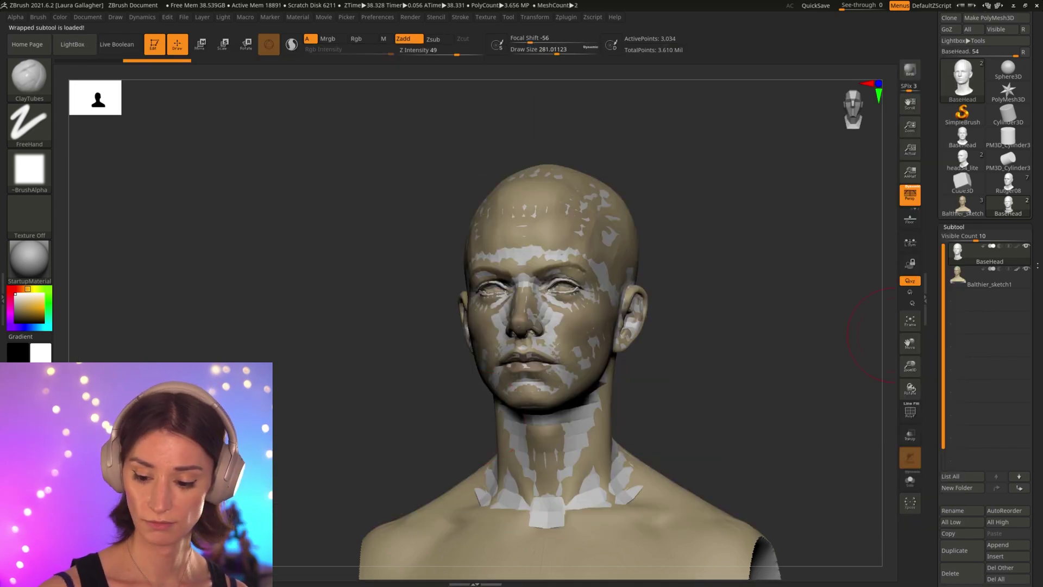
# - Isolate the wrapped BaseHead and inspect its wireframe, polygroups and shaded surface
pyautogui.hotkey('shift', 's')
pyautogui.hotkey('shift', 'f')
pyautogui.moveTo(718, 309)
pyautogui.mouseDown()
pyautogui.moveTo(752, 315)
pyautogui.moveTo(729, 301)
pyautogui.mouseUp()
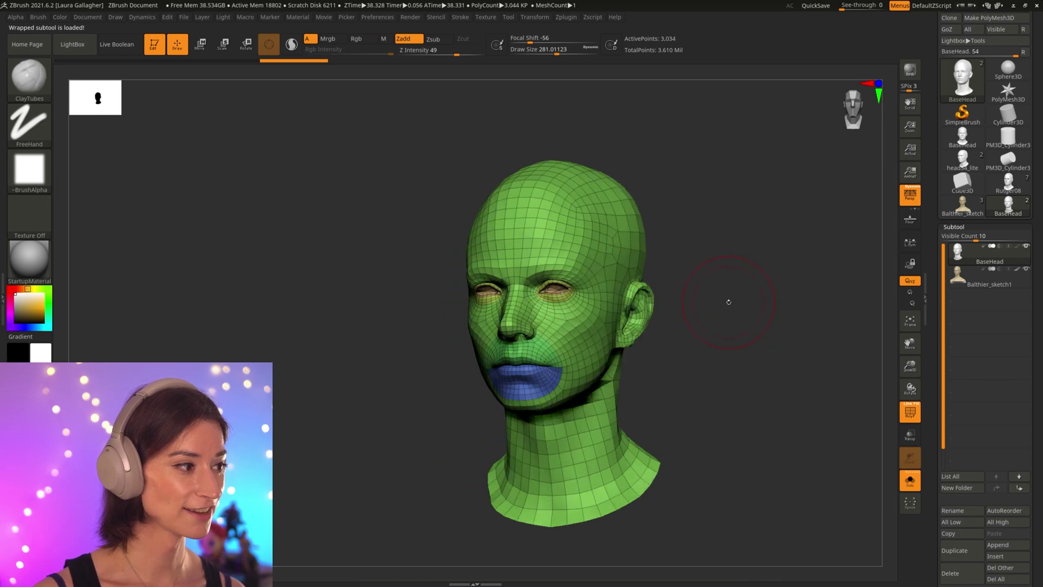
pyautogui.moveTo(735, 338); pyautogui.dragTo(759, 407)
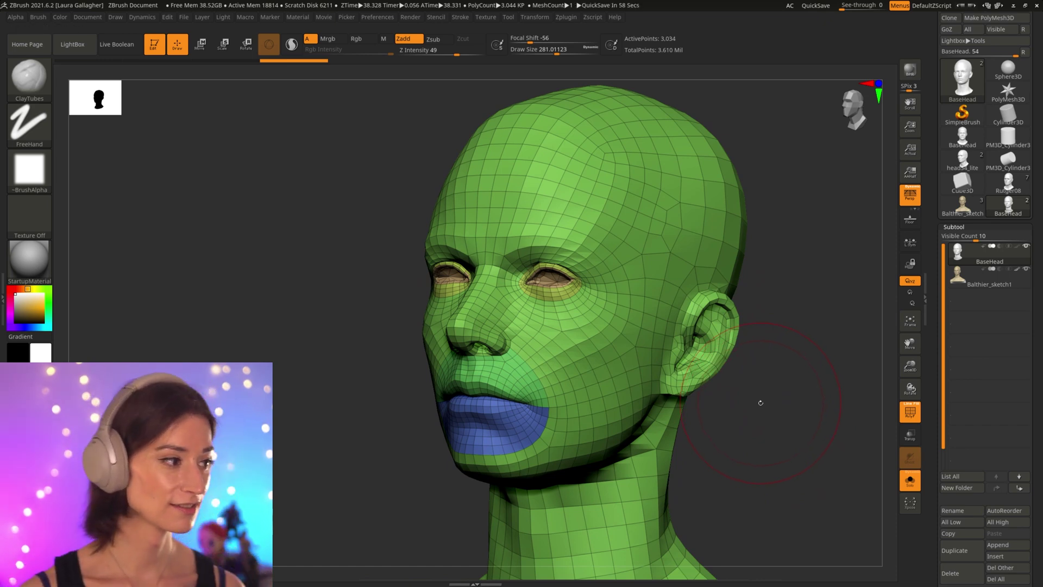
pyautogui.hotkey('shift', 'f')
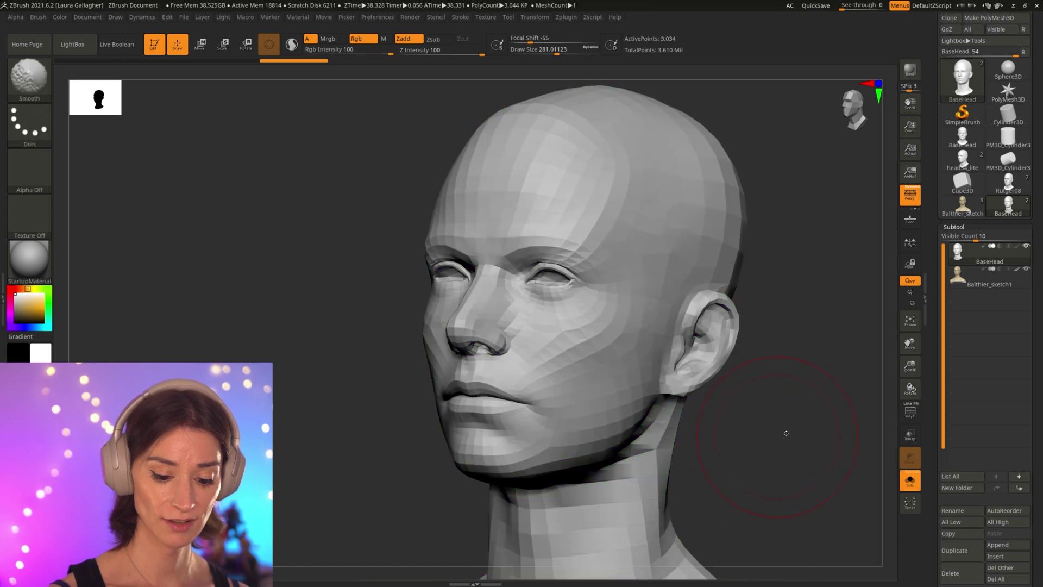
pyautogui.moveTo(772, 433)
pyautogui.mouseDown()
pyautogui.moveTo(777, 442)
pyautogui.moveTo(759, 453)
pyautogui.moveTo(759, 444)
pyautogui.mouseUp()
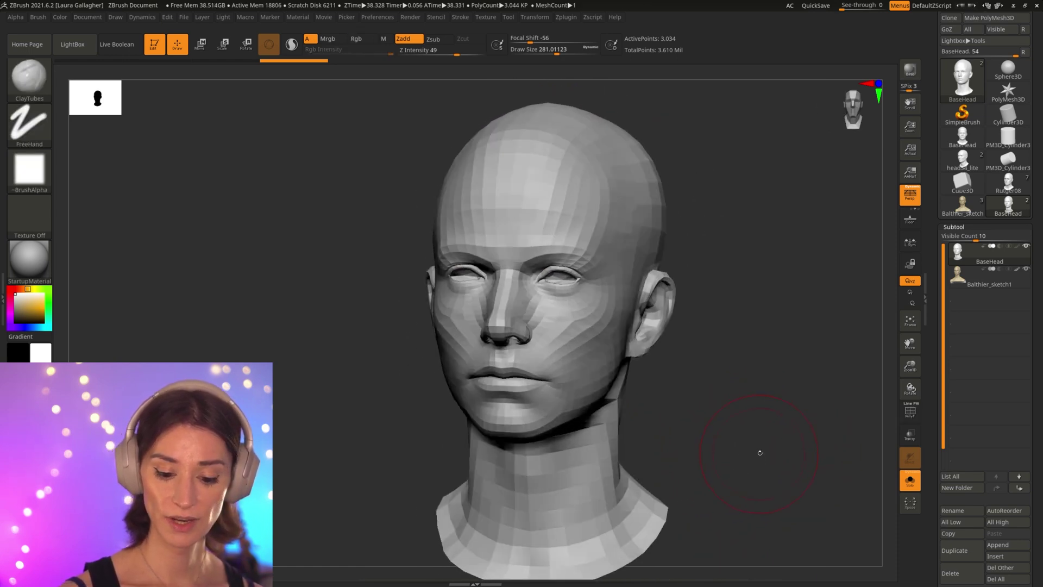
# - Subdivide the wrapped BaseHead four times
pyautogui.hotkey('ctrl', 'd')
pyautogui.hotkey('ctrl', 'd')
pyautogui.hotkey('ctrl', 'd')
pyautogui.hotkey('ctrl', 'd')
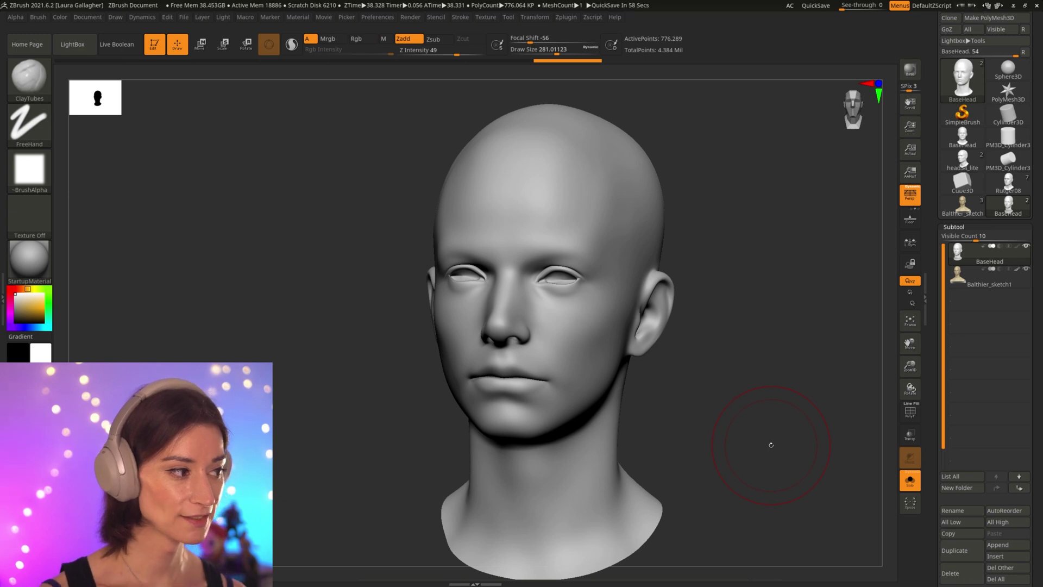
# - Return BaseHead to its lowest subdivision level and display its wireframe and polygroups
pyautogui.hotkey('shift', 'd')
pyautogui.hotkey('shift', 'd')
pyautogui.hotkey('shift', 'd')
pyautogui.hotkey('shift', 'd')
pyautogui.hotkey('shift', 'f')
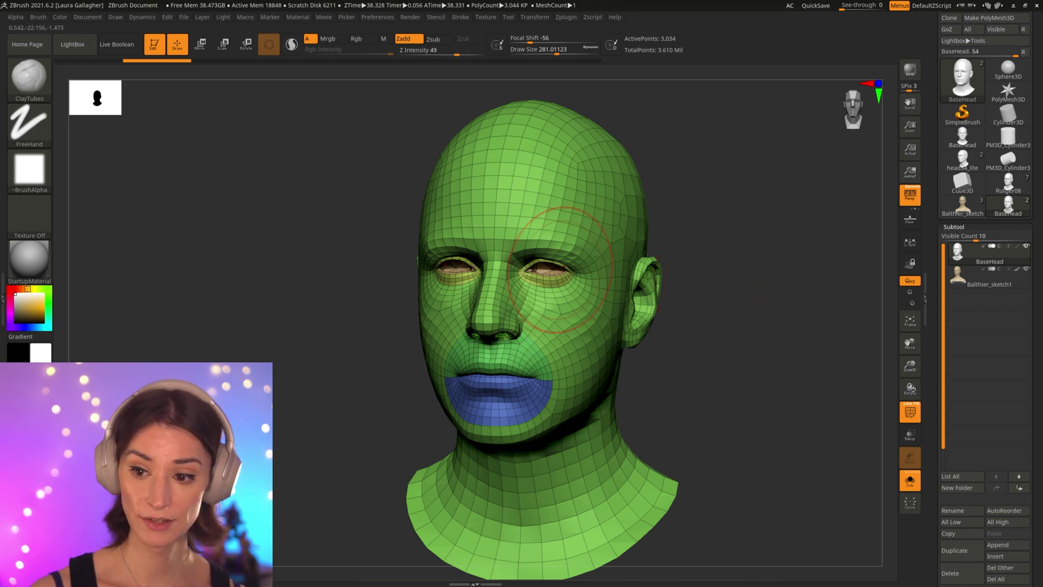
# - Switch to the web browser and open the russian3dscanner.com website
pyautogui.hotkey('alt', 'Tab')
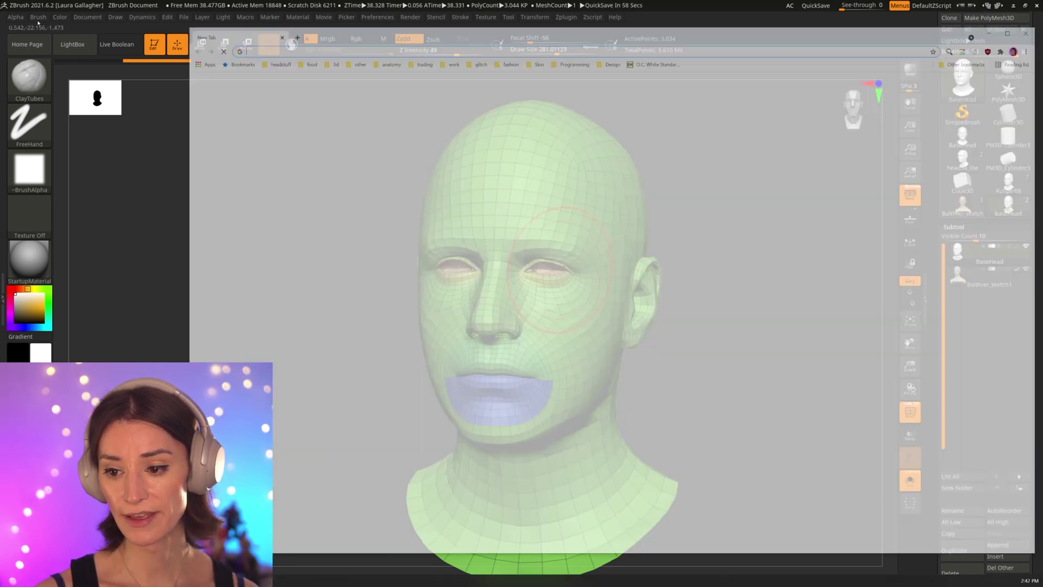
pyautogui.click(603, 48)
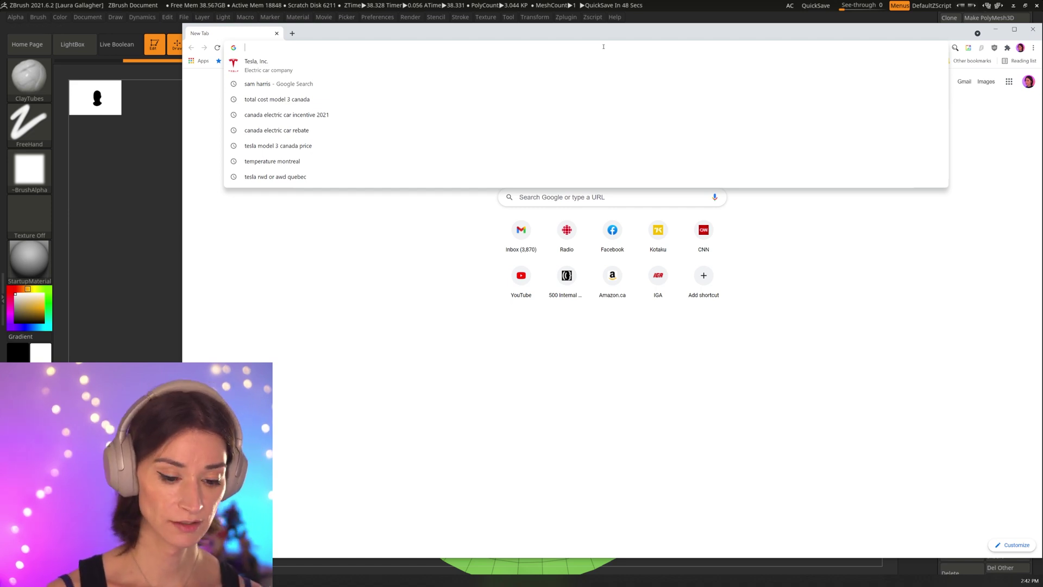
pyautogui.write('russ')
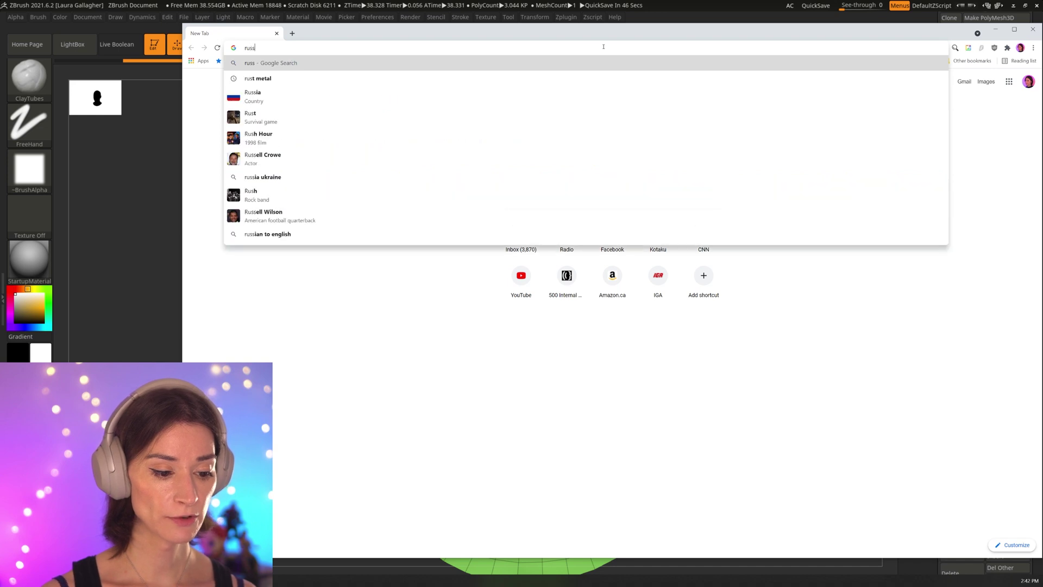
pyautogui.write('ian3dscann')
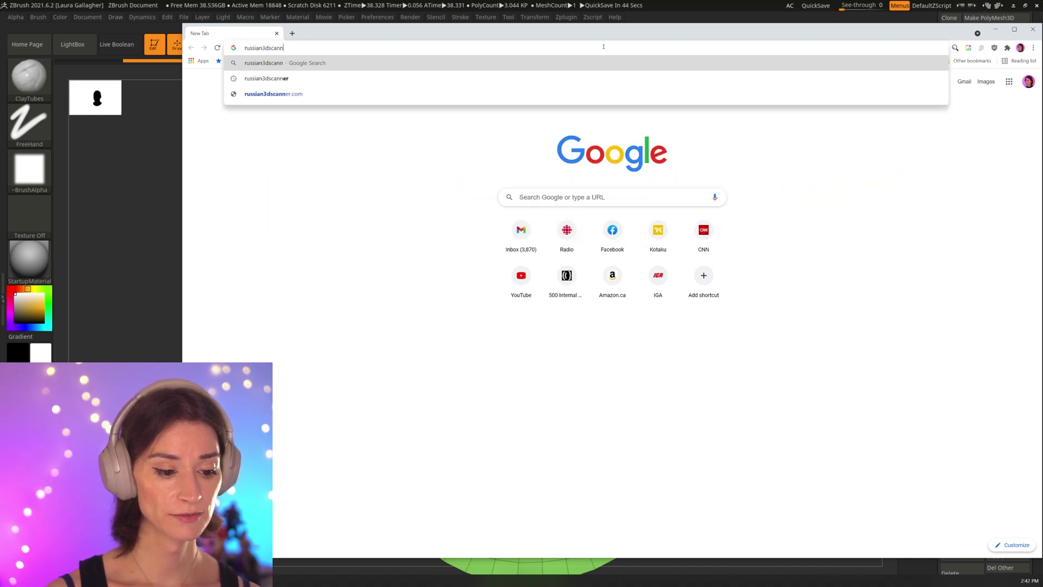
pyautogui.write('er')
pyautogui.press('Return')
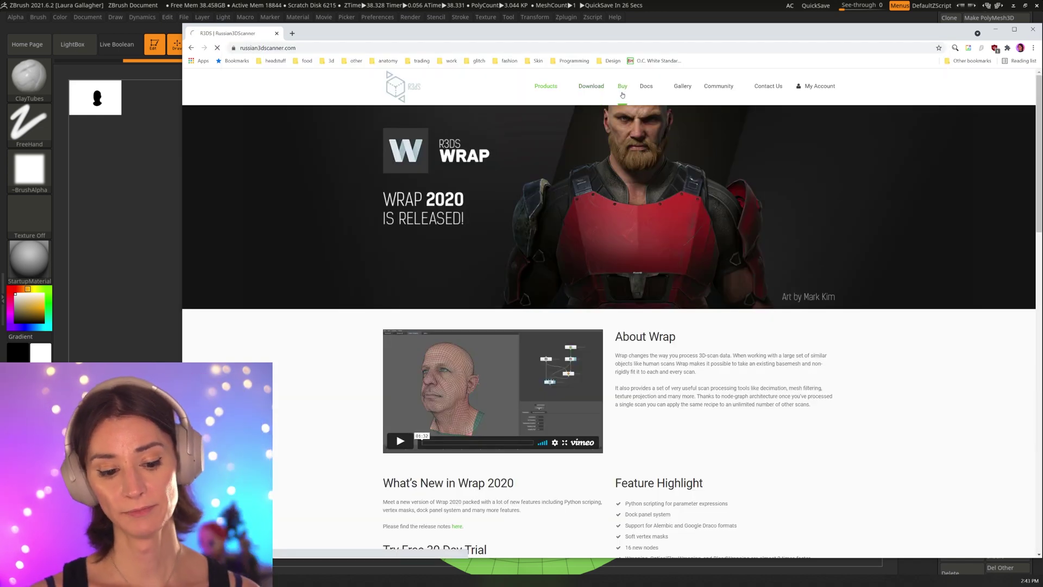
# - Open the site's Buy page and review the Professional and Indie licence prices for ZWrap
pyautogui.click(623, 86)
pyautogui.scroll(-2, 366, 403)
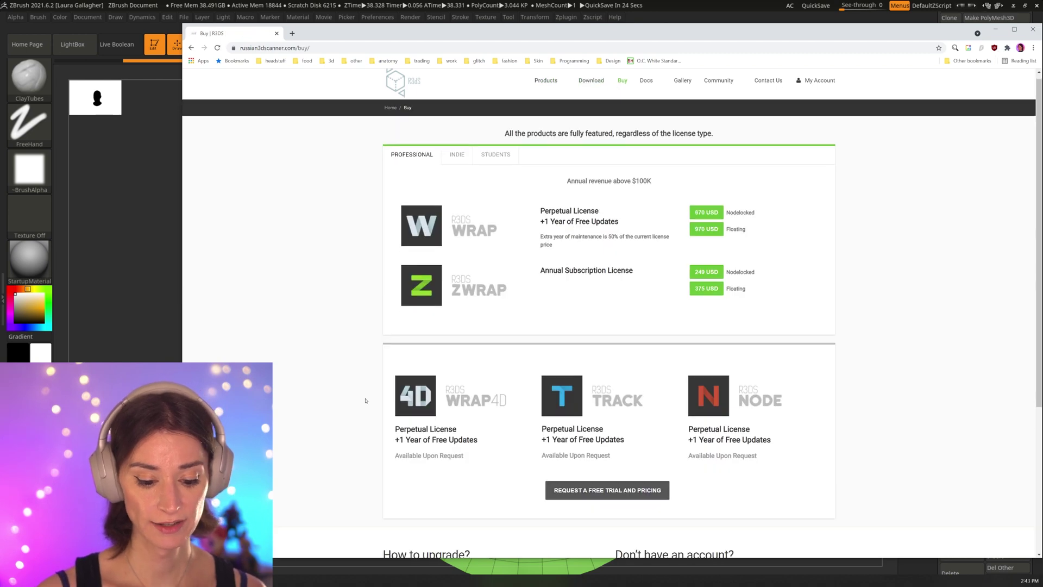
pyautogui.scroll(1, 426, 248)
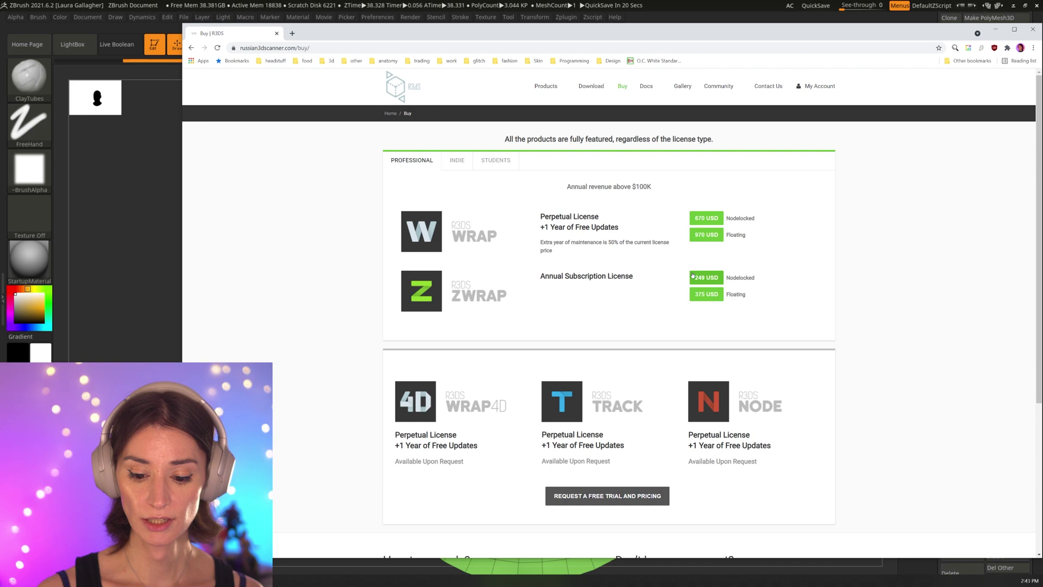
pyautogui.click(470, 166)
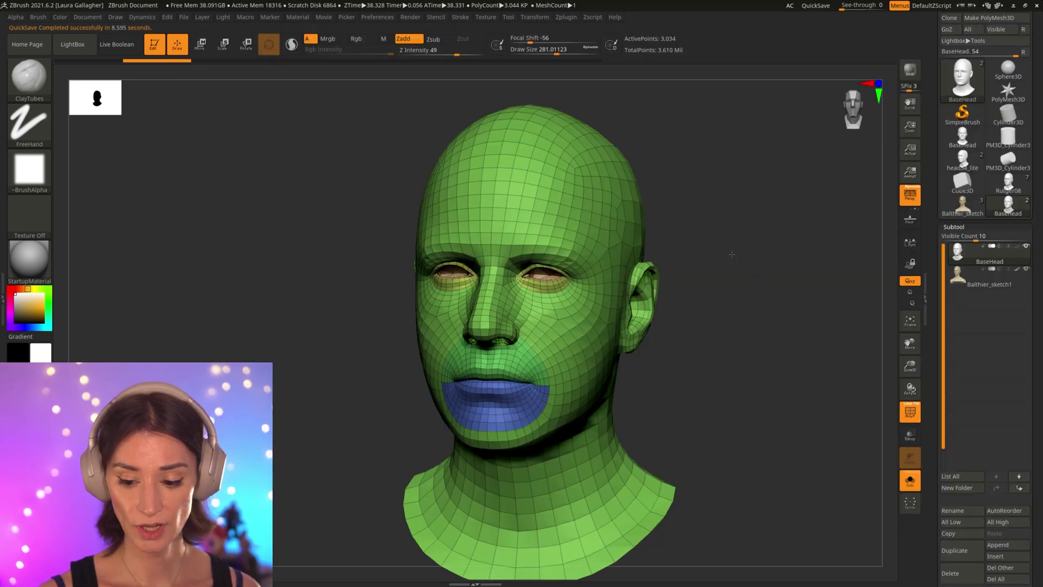
# - Locate the ZWrap plugin's start commands in ZBrush
pyautogui.moveTo(736, 252); pyautogui.dragTo(700, 229)
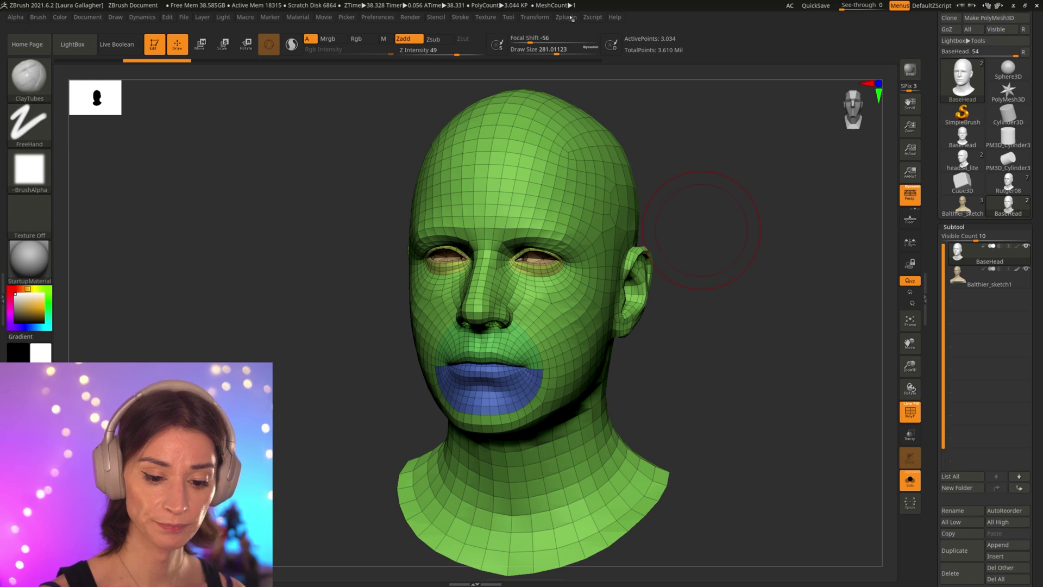
pyautogui.click(573, 18)
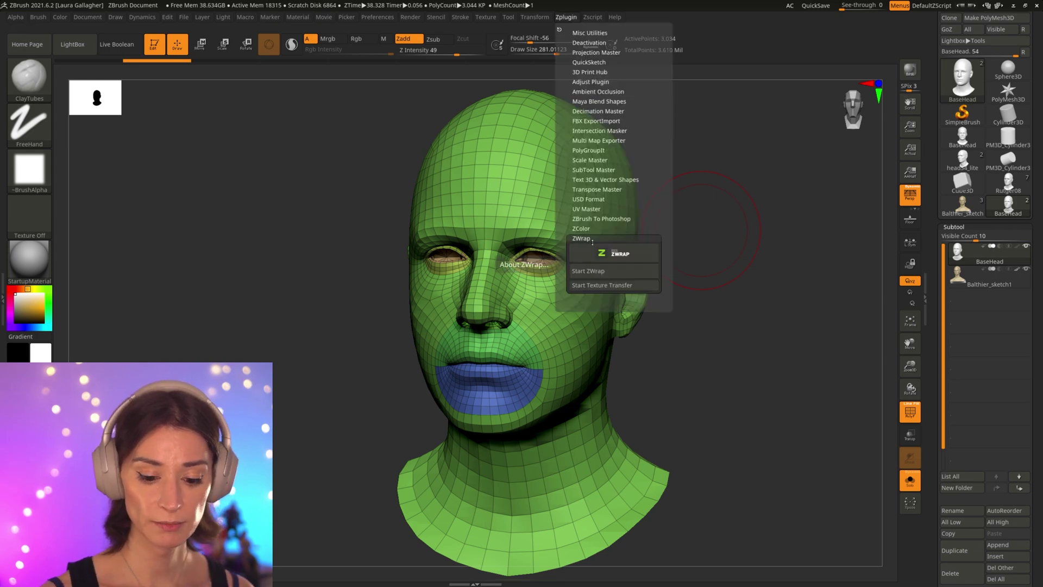
pyautogui.click(565, 18)
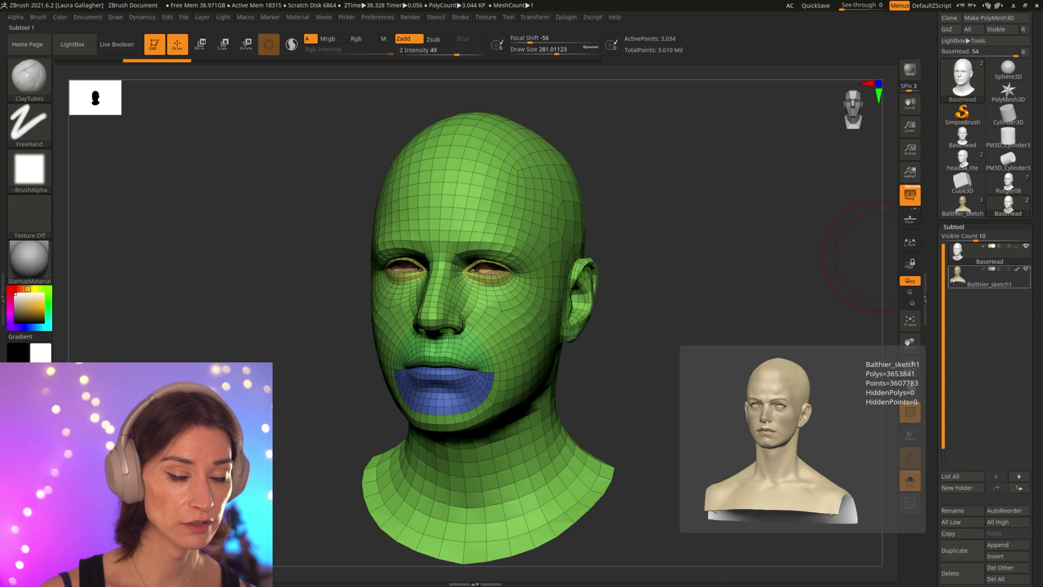
# - Make BaseHead the active subtool above Balthier_sketch1 and start ZWrap
pyautogui.click(972, 290)
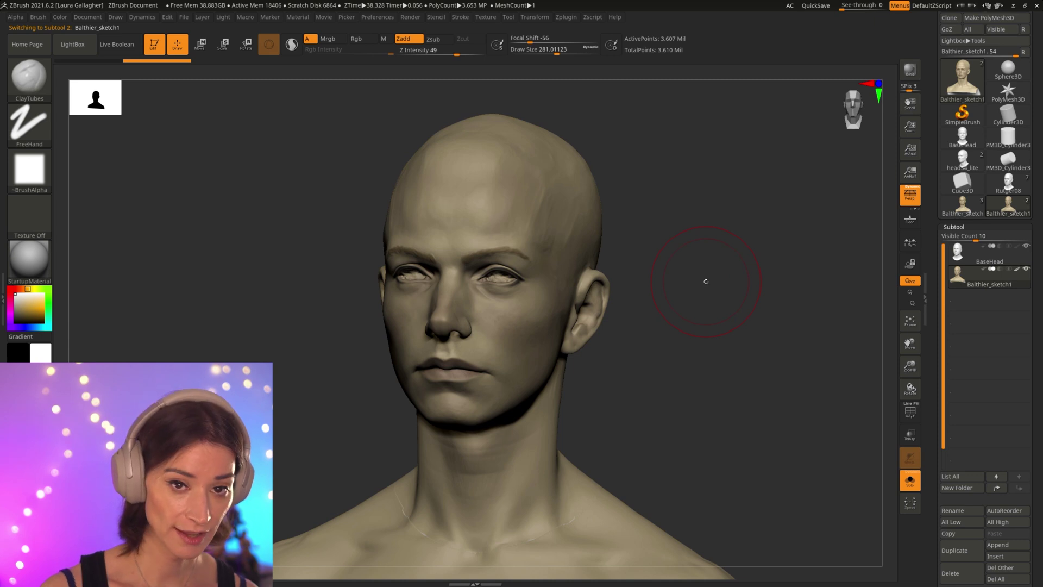
pyautogui.click(978, 255)
pyautogui.keyDown('alt'); pyautogui.moveTo(703, 259); pyautogui.dragTo(718, 281); pyautogui.keyUp('alt')
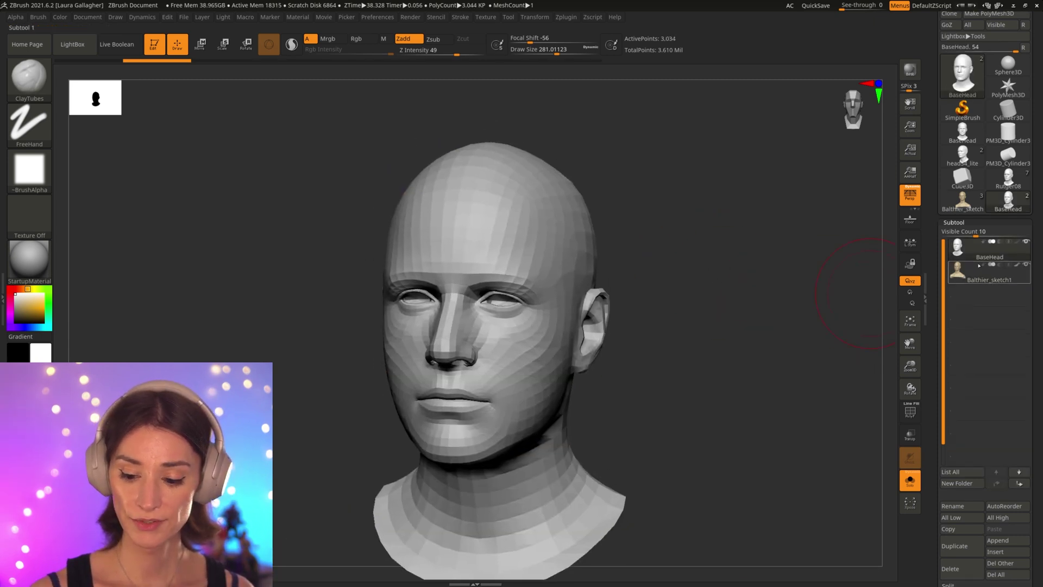
pyautogui.click(592, 19)
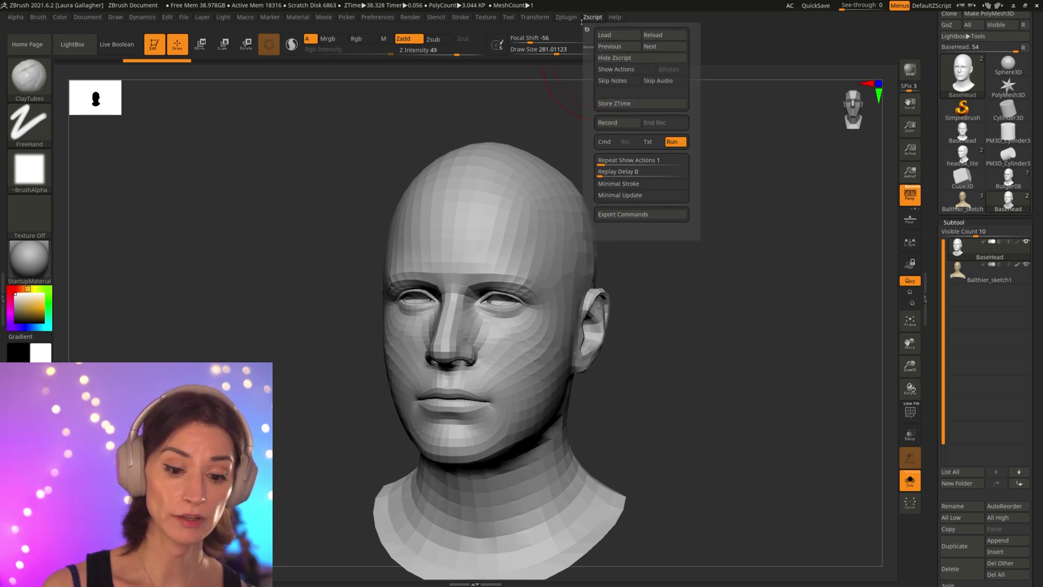
pyautogui.click(566, 17)
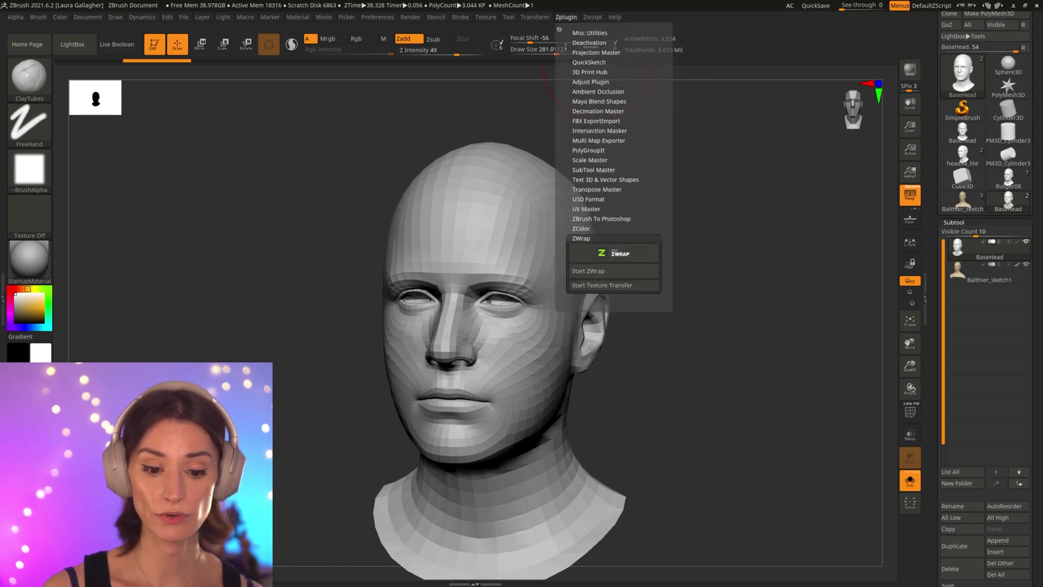
pyautogui.click(588, 271)
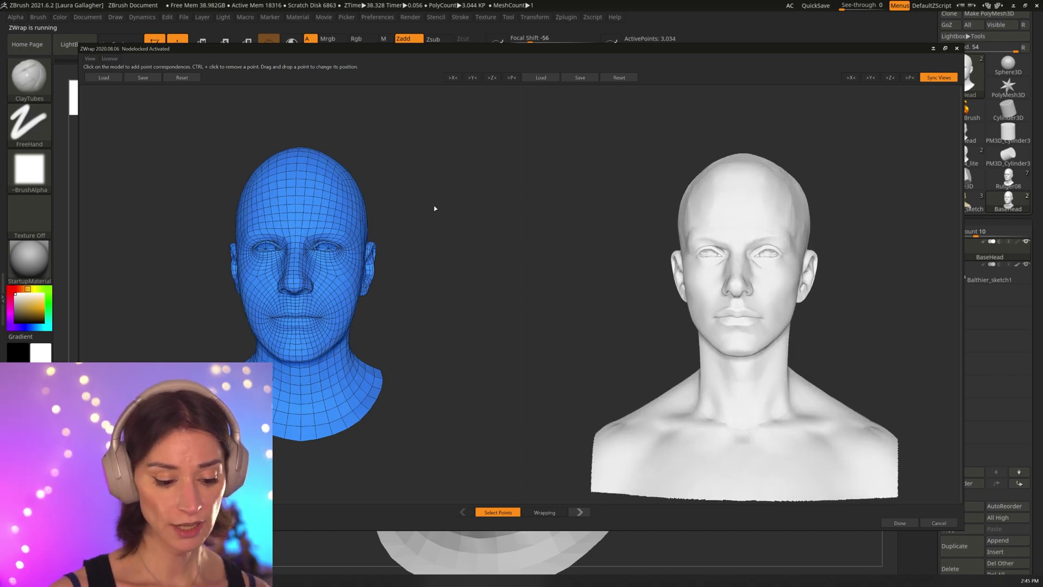
# - Enable X symmetry for both the base mesh and the sculpt in ZWrap
pyautogui.moveTo(435, 208); pyautogui.dragTo(445, 287)
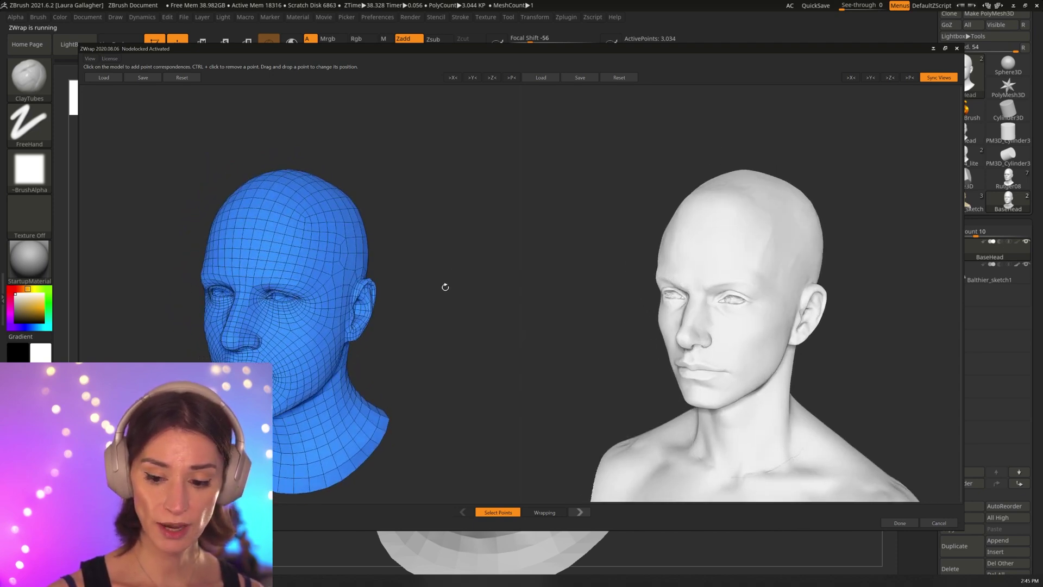
pyautogui.moveTo(757, 48); pyautogui.dragTo(743, 49)
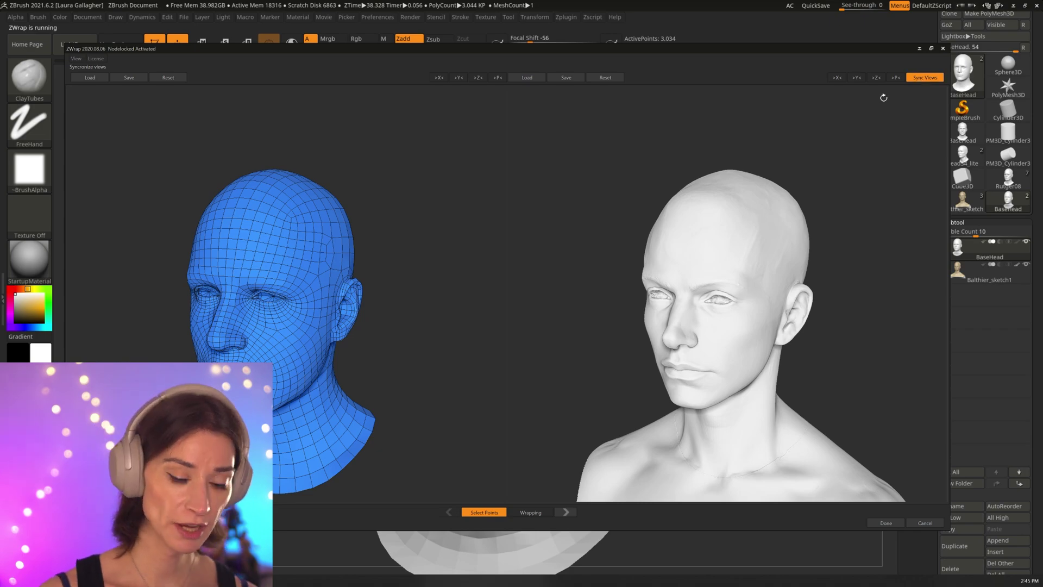
pyautogui.moveTo(520, 229); pyautogui.dragTo(488, 206)
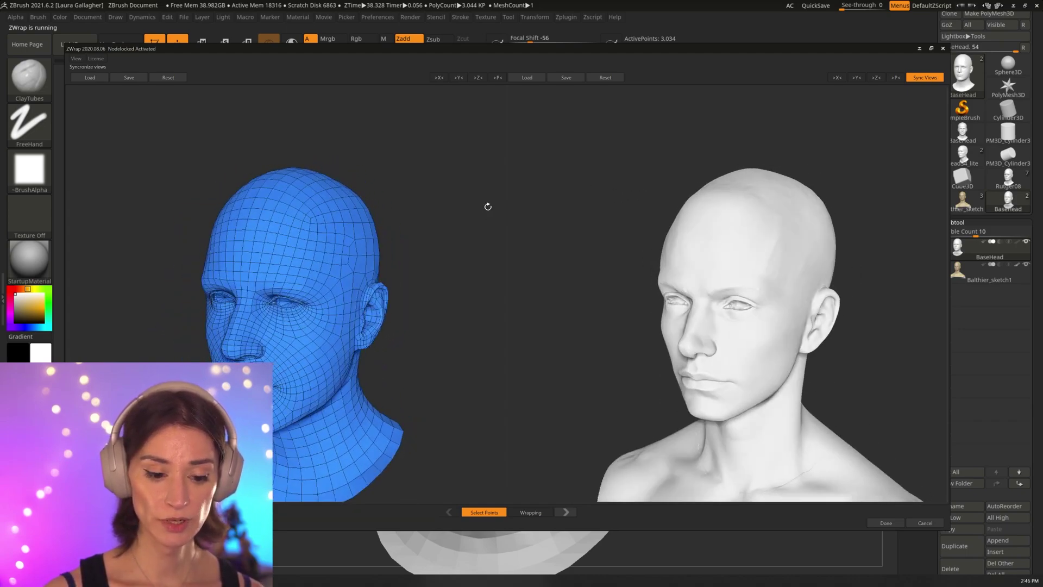
pyautogui.click(438, 77)
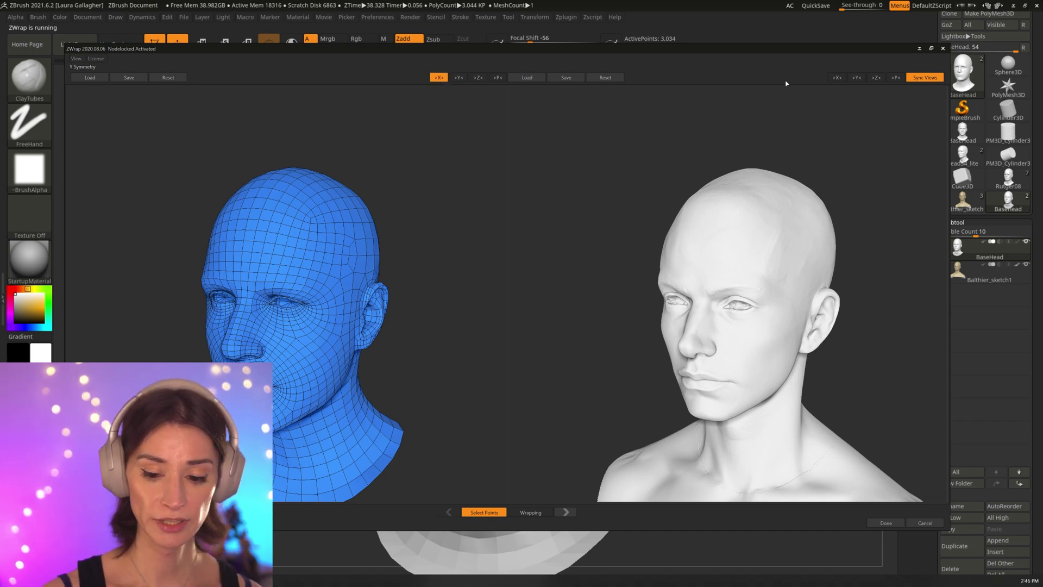
pyautogui.click(835, 78)
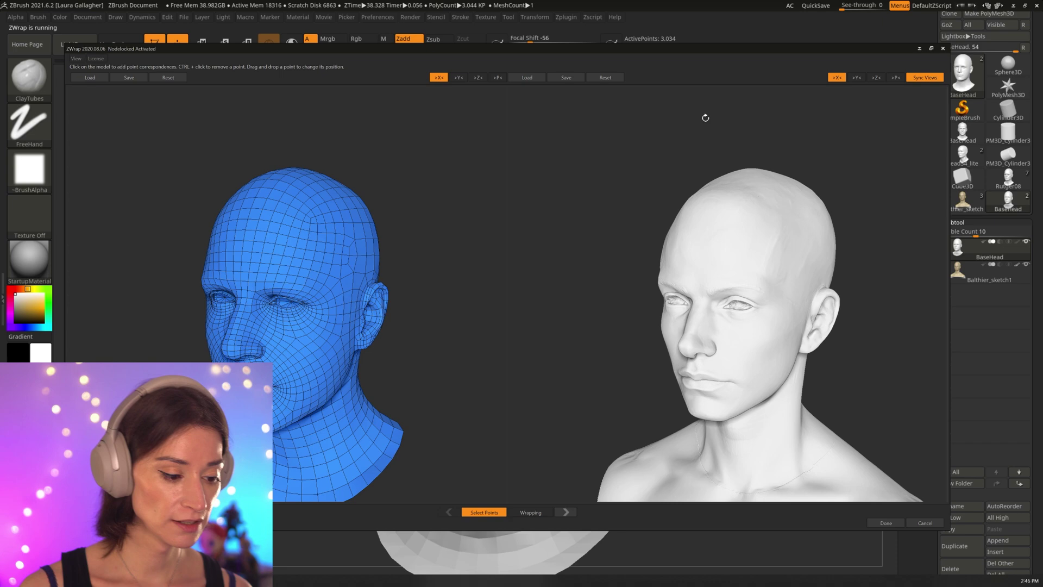
# - Examine the base mesh's eyes, brows and forehead for symmetrical correspondence point locations
pyautogui.moveTo(391, 194); pyautogui.dragTo(429, 207)
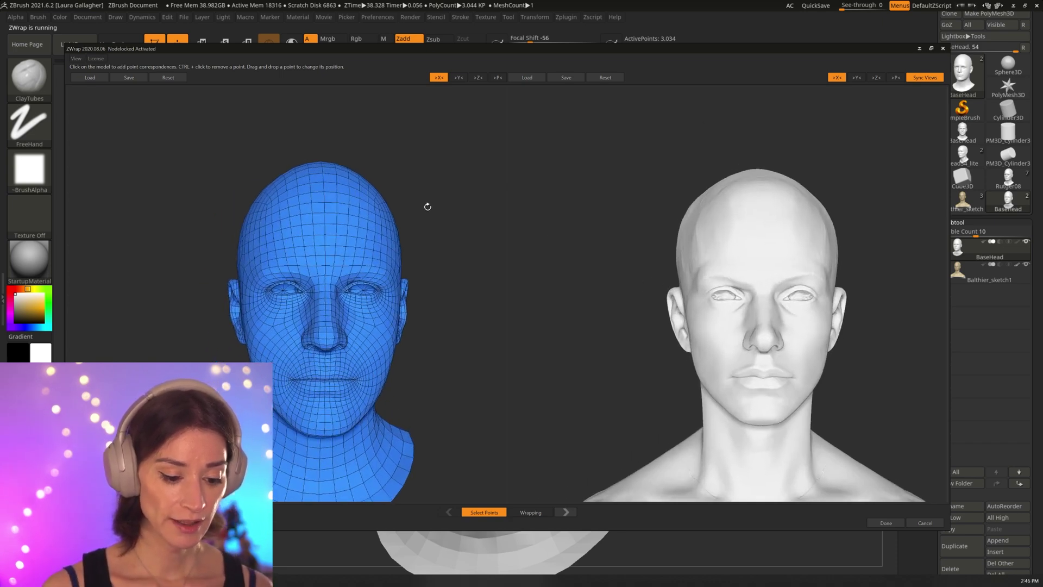
pyautogui.scroll(5, 428, 207)
pyautogui.moveTo(577, 424); pyautogui.dragTo(398, 360, button='middle')
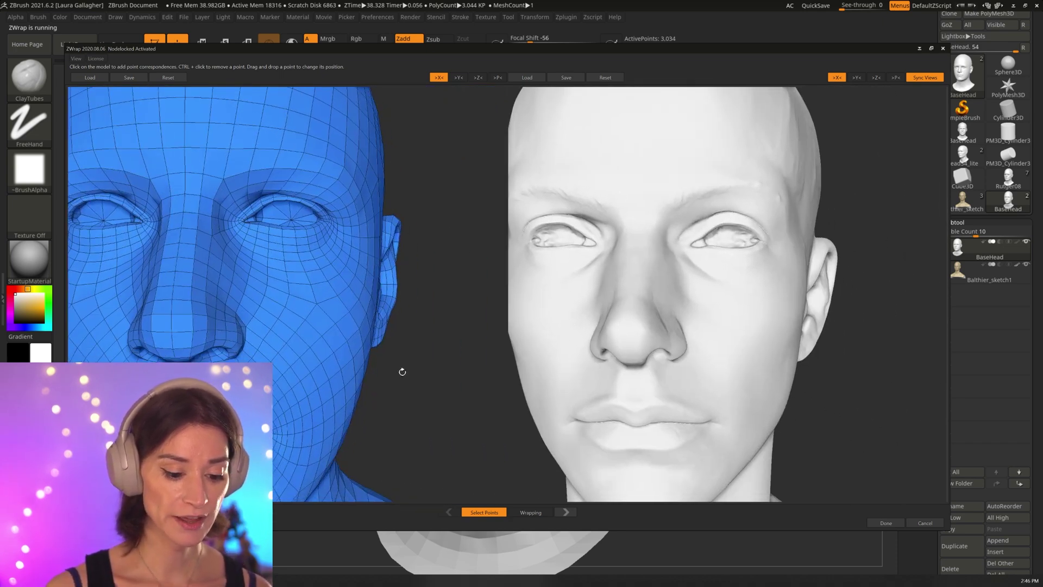
pyautogui.moveTo(401, 370); pyautogui.dragTo(354, 370)
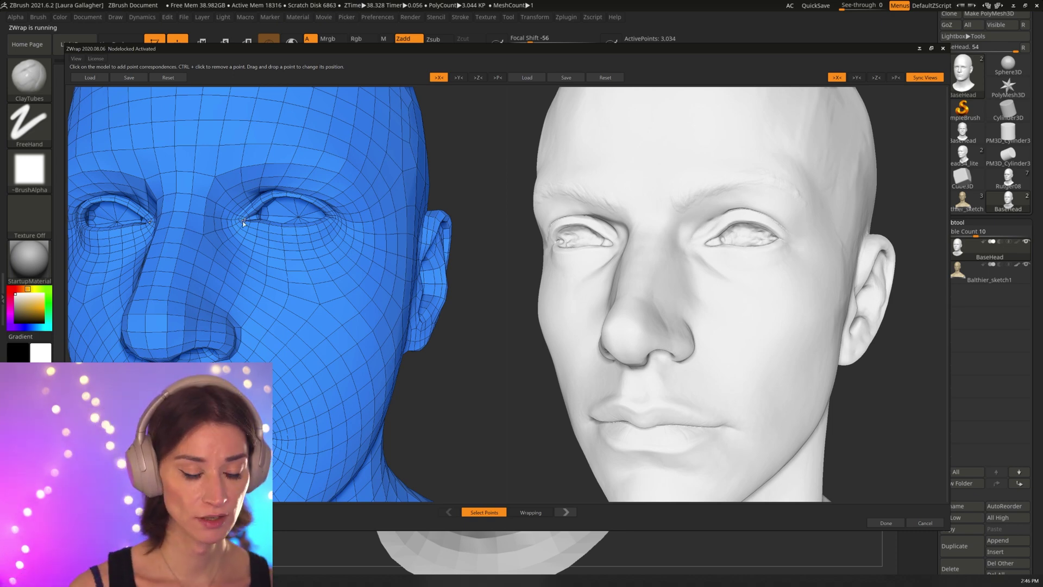
pyautogui.moveTo(293, 245); pyautogui.dragTo(291, 280)
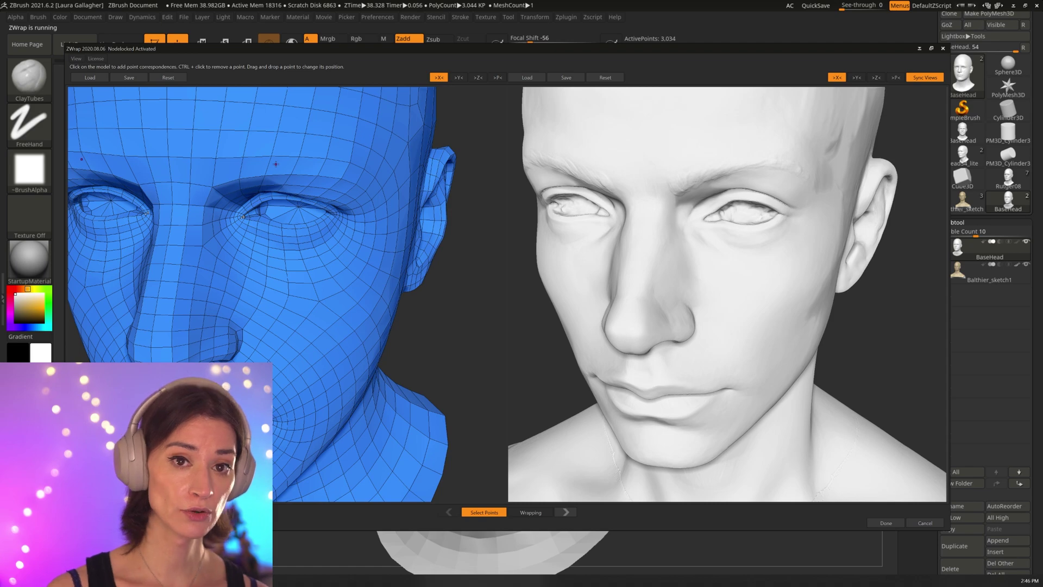
pyautogui.moveTo(275, 271); pyautogui.dragTo(282, 295)
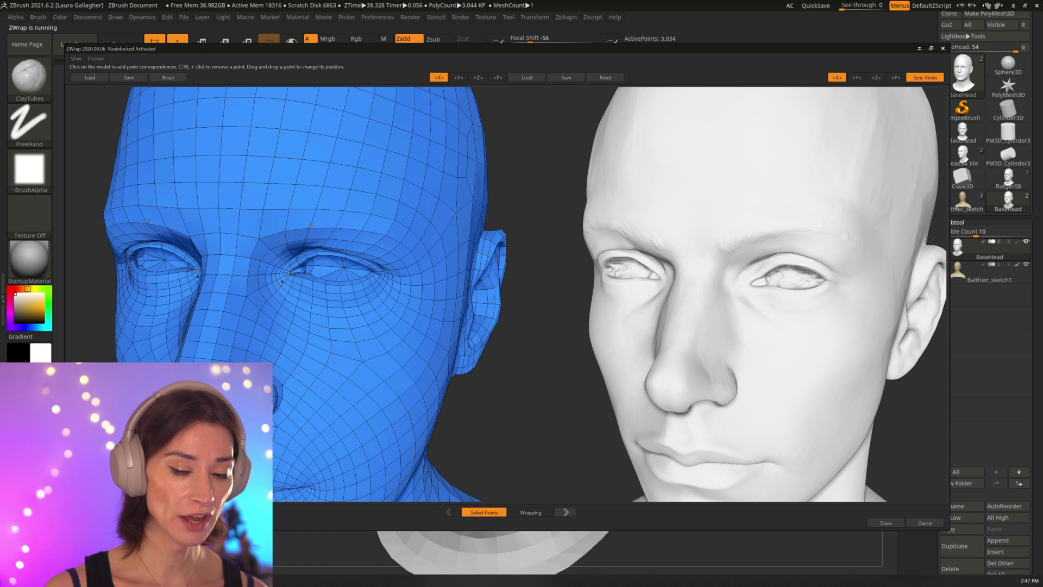
pyautogui.moveTo(281, 243); pyautogui.dragTo(290, 264, button='middle')
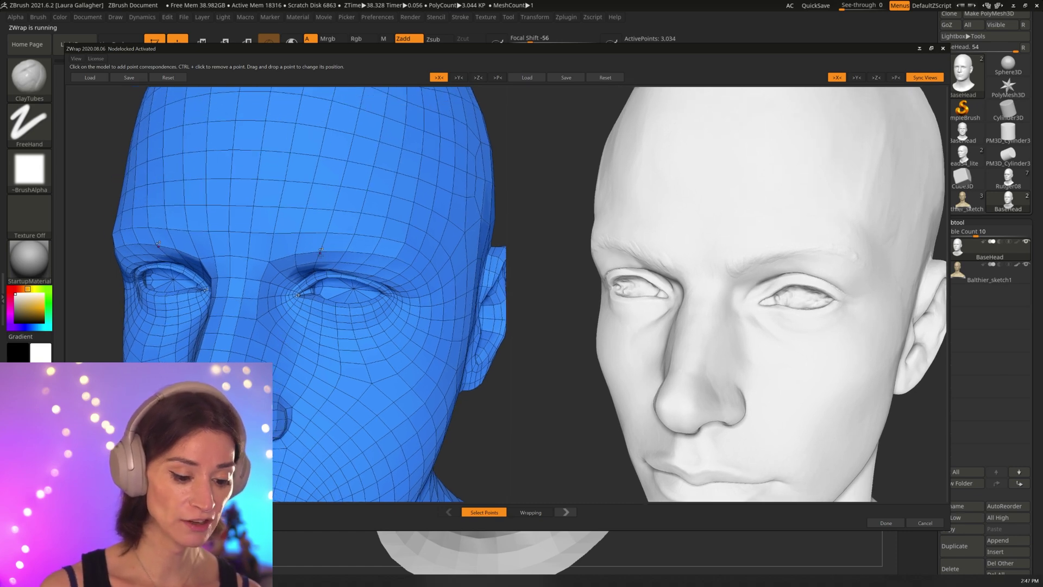
pyautogui.click(190, 206)
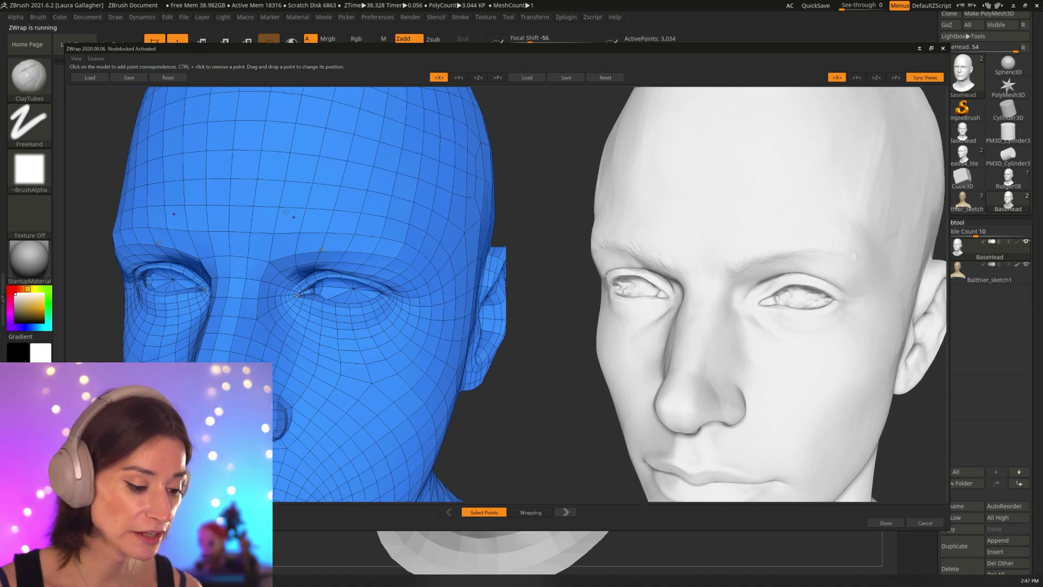
pyautogui.click(273, 208)
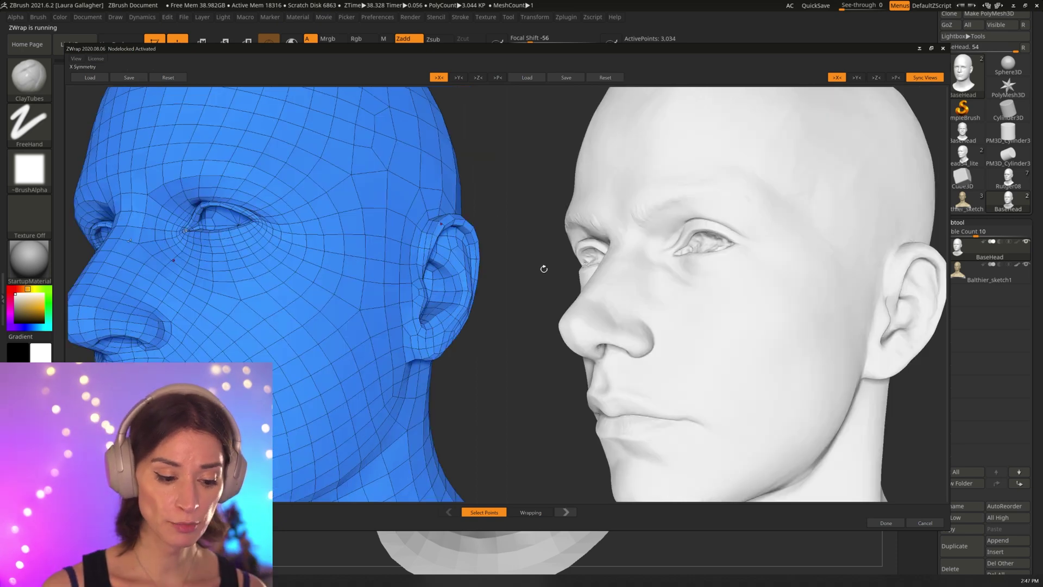
pyautogui.moveTo(543, 268); pyautogui.dragTo(563, 278)
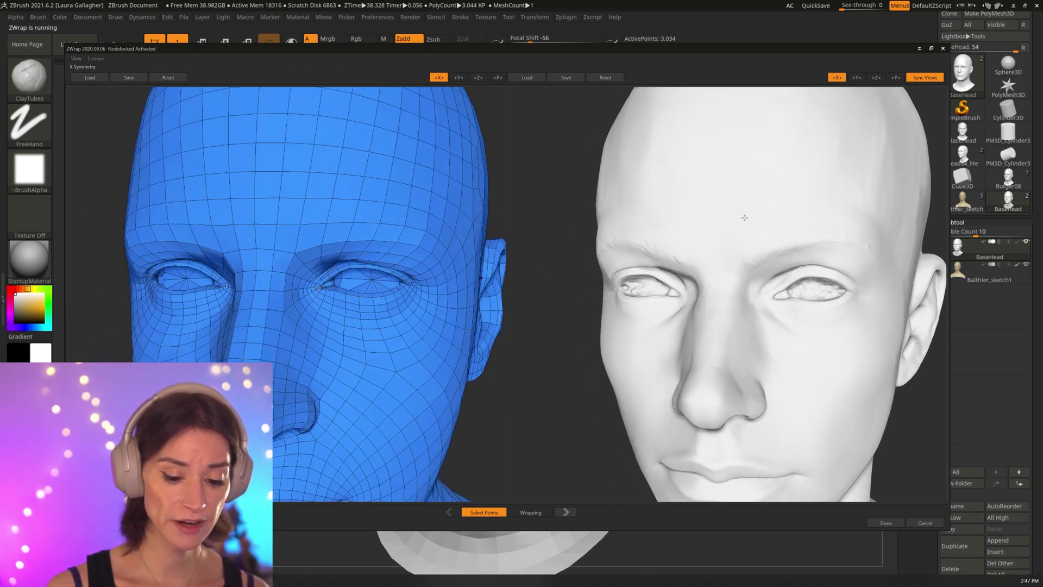
# - Place matching symmetrical correspondence points at the inner and outer eye corners of the base mesh and the sculpt
pyautogui.click(772, 298)
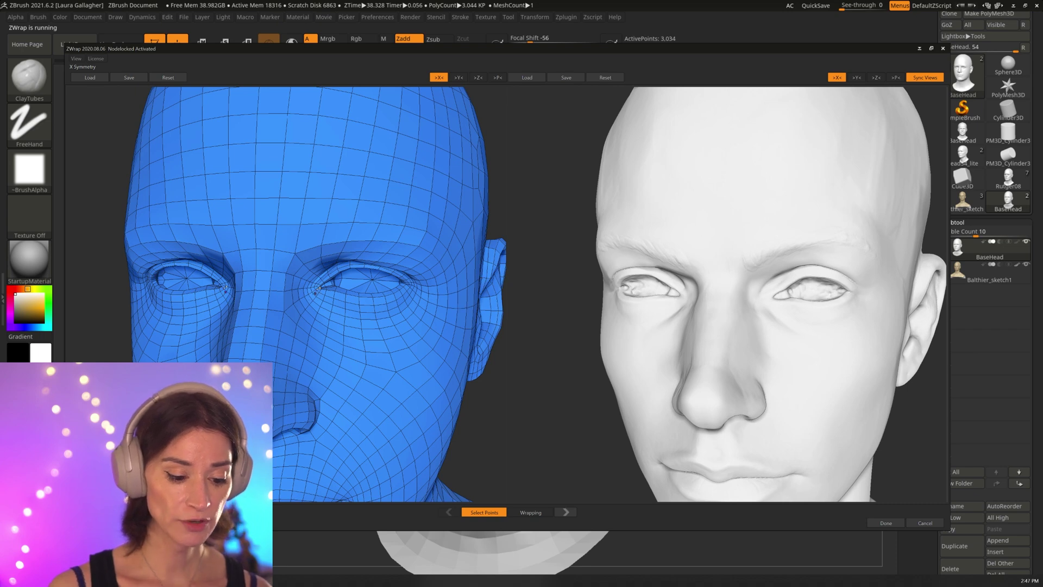
pyautogui.click(319, 289)
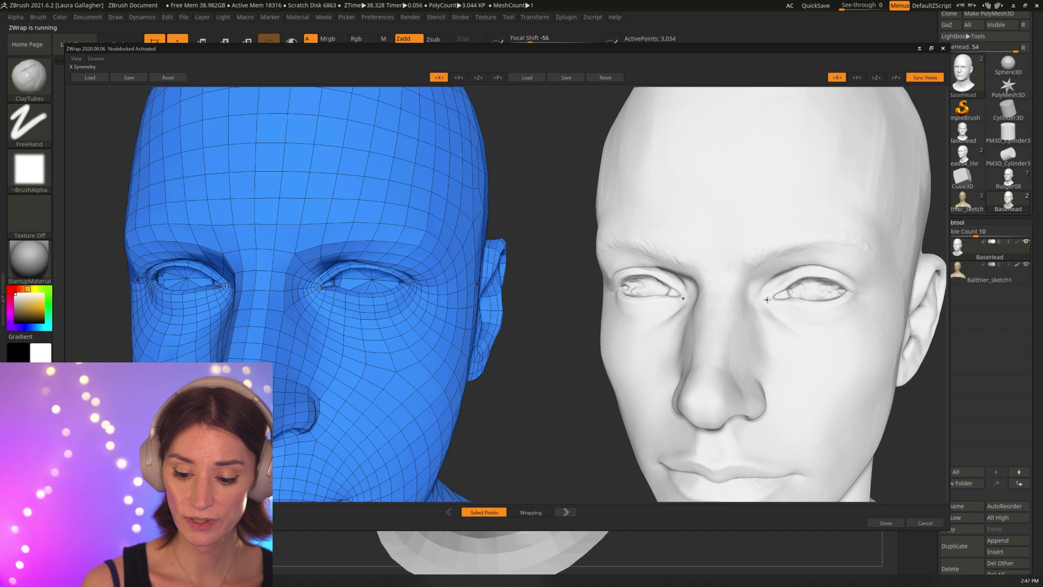
pyautogui.moveTo(768, 299); pyautogui.dragTo(773, 301)
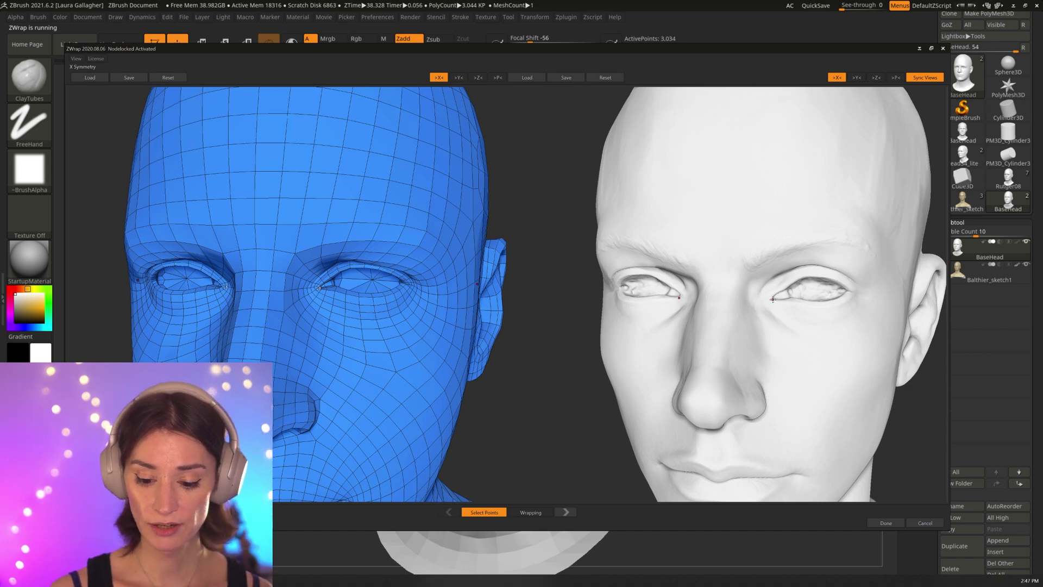
pyautogui.click(772, 302)
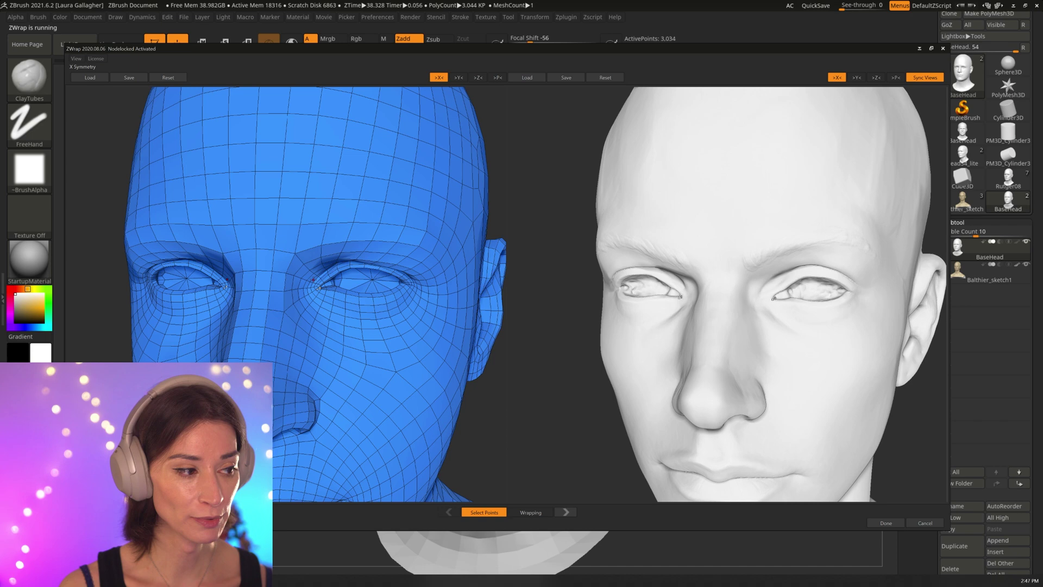
pyautogui.moveTo(531, 269); pyautogui.dragTo(513, 270)
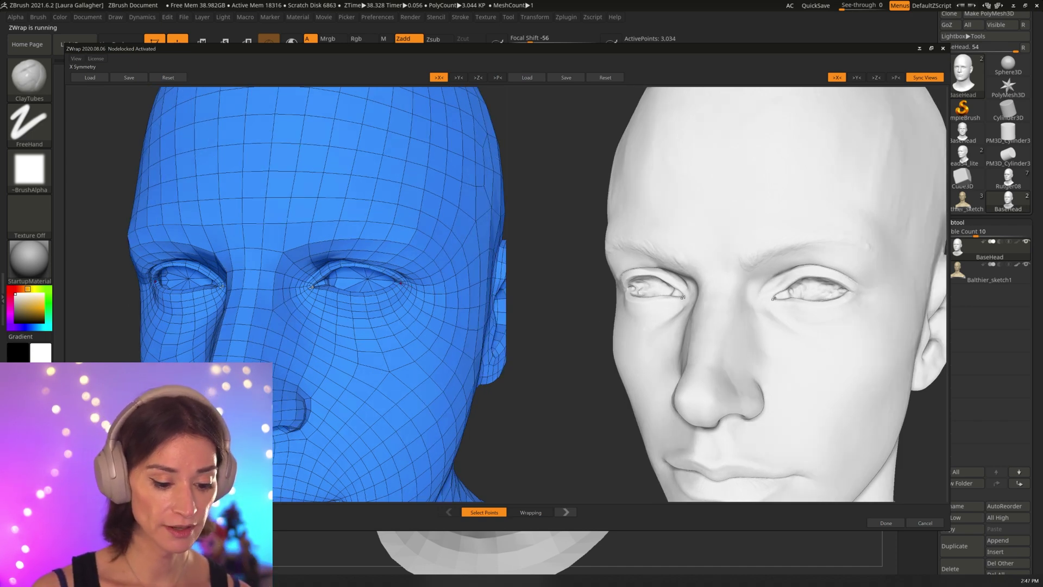
pyautogui.click(858, 292)
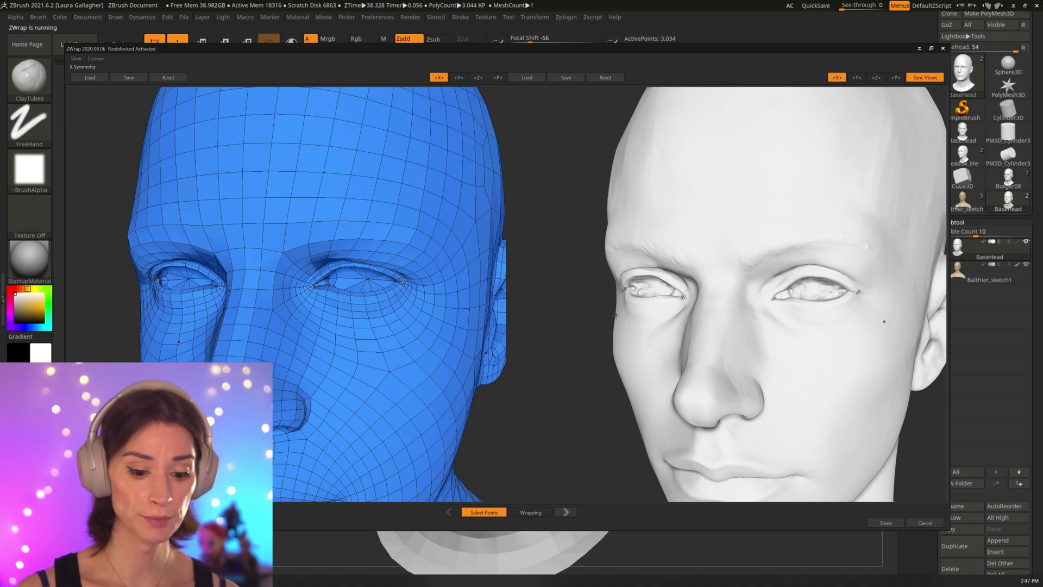
# - Place matching symmetrical correspondence points at the mouth corners of the base mesh and the sculpt
pyautogui.moveTo(595, 312); pyautogui.dragTo(557, 278, button='middle')
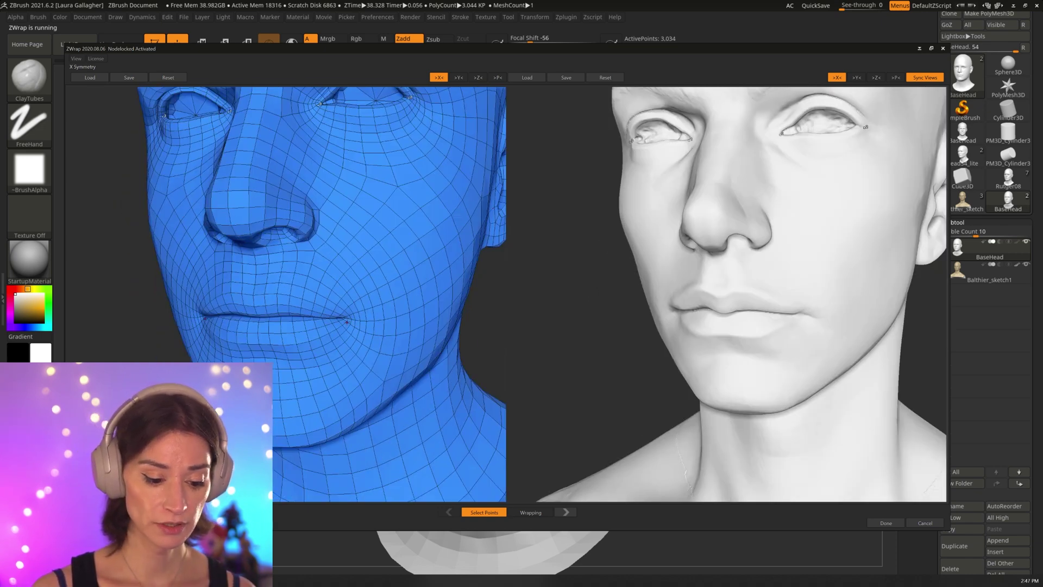
pyautogui.click(675, 308)
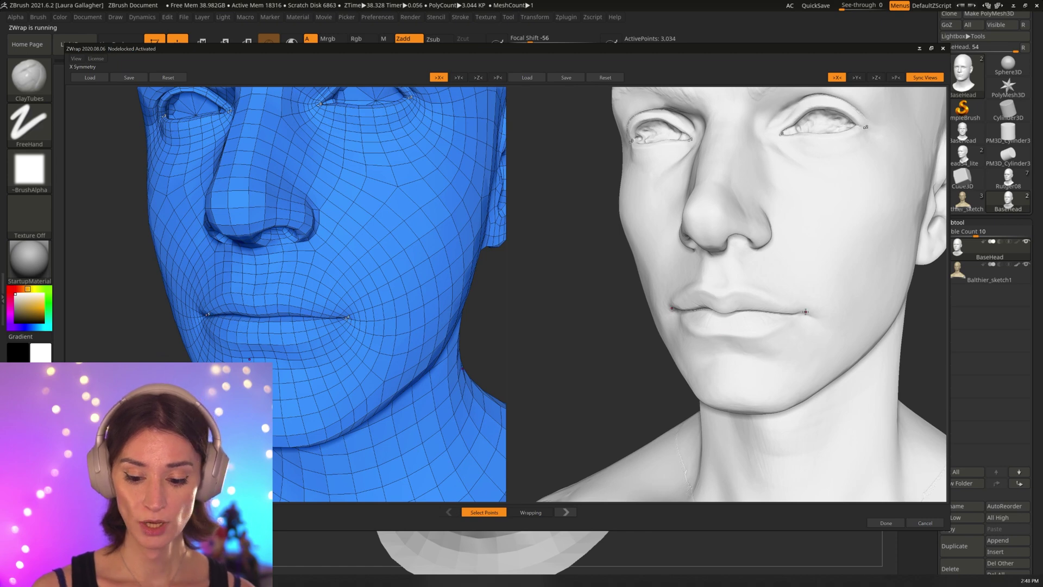
pyautogui.click(804, 312)
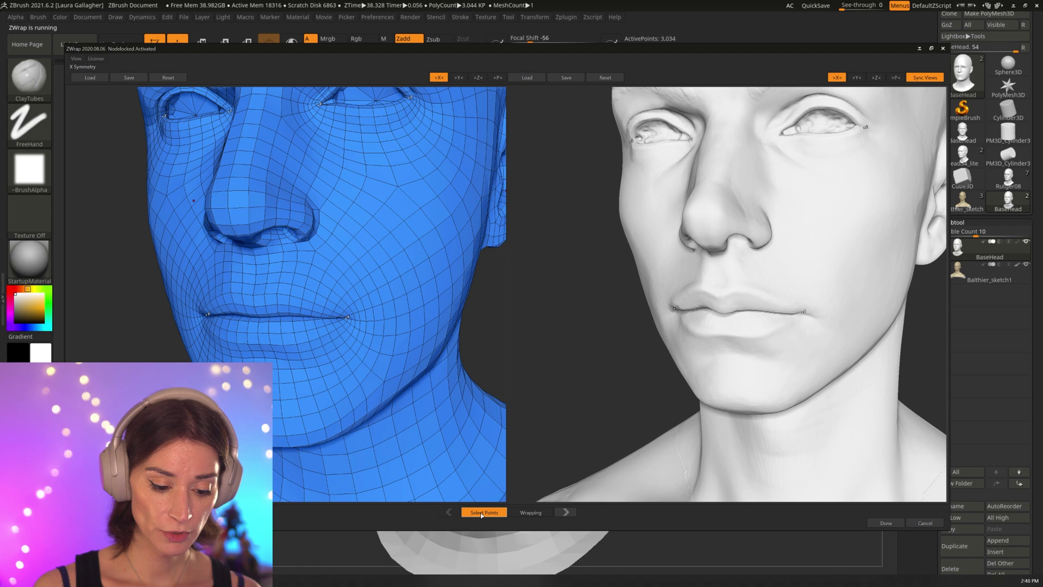
# - Run the ZWrap wrapping process to fit the base mesh onto the sculpt using the eye and mouth points
pyautogui.click(531, 512)
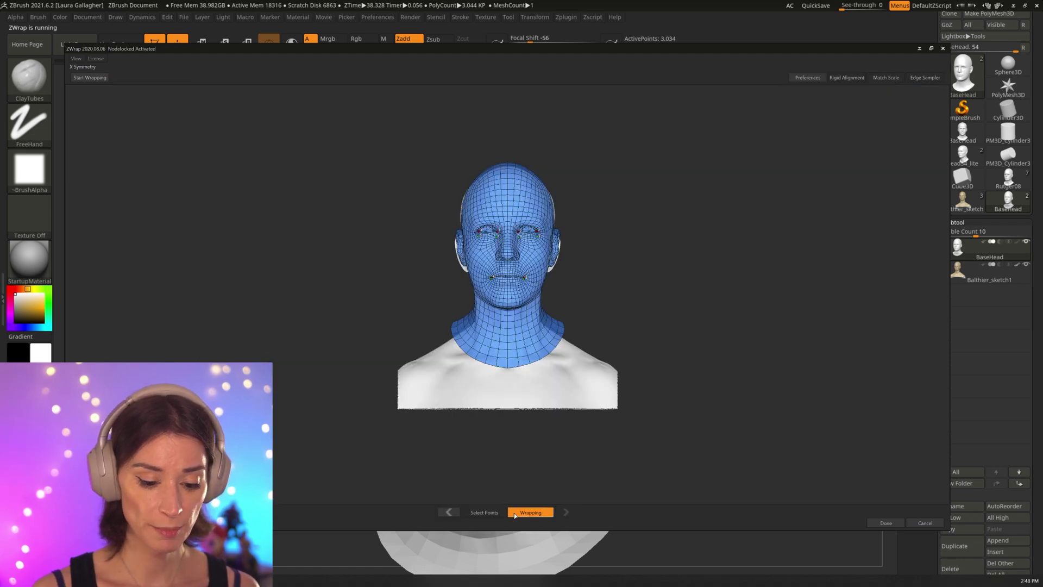
pyautogui.moveTo(720, 438); pyautogui.dragTo(706, 433)
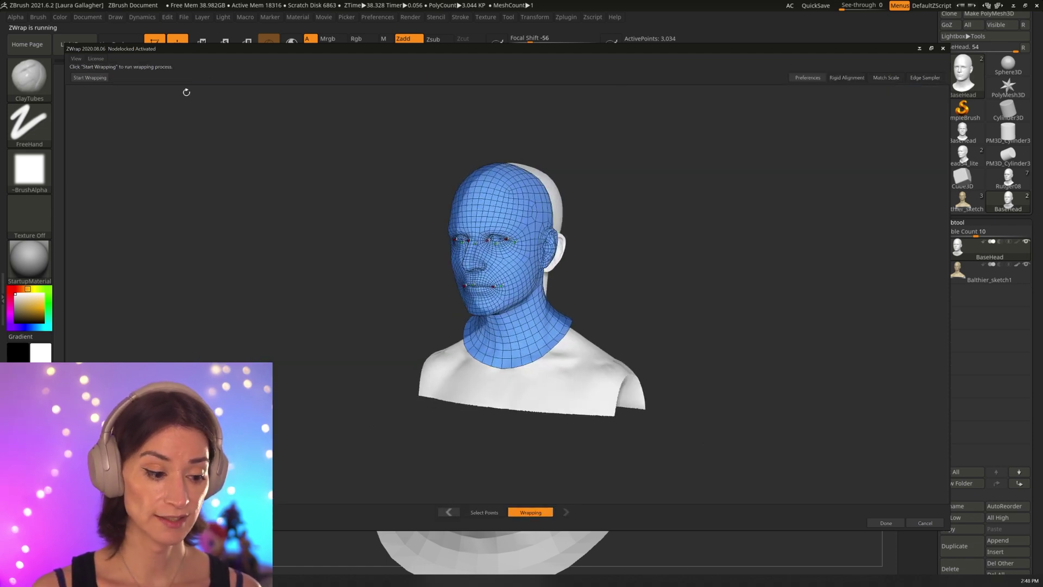
pyautogui.click(90, 78)
pyautogui.scroll(5, 342, 240)
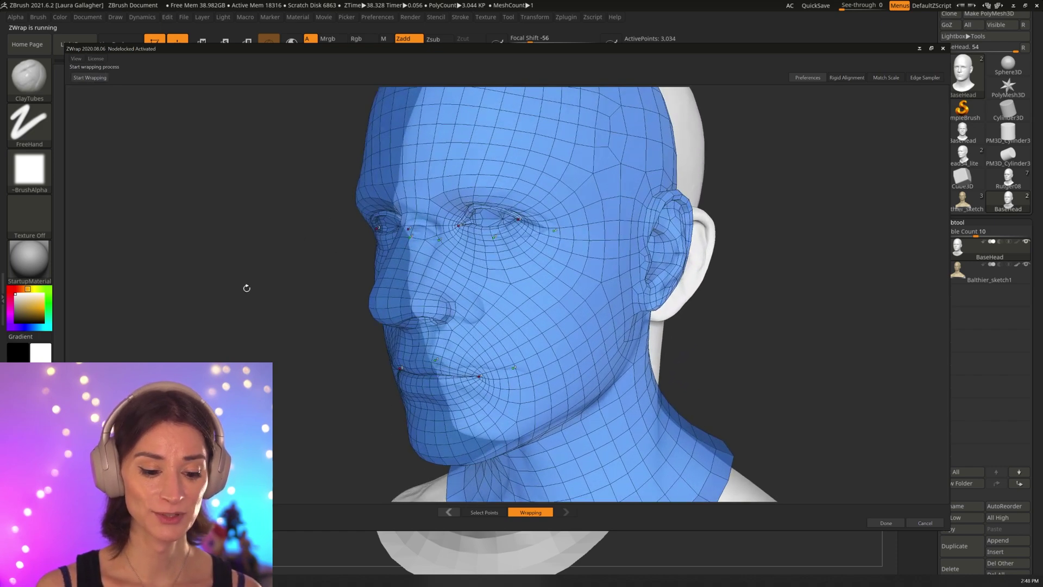
pyautogui.moveTo(247, 288); pyautogui.dragTo(219, 290)
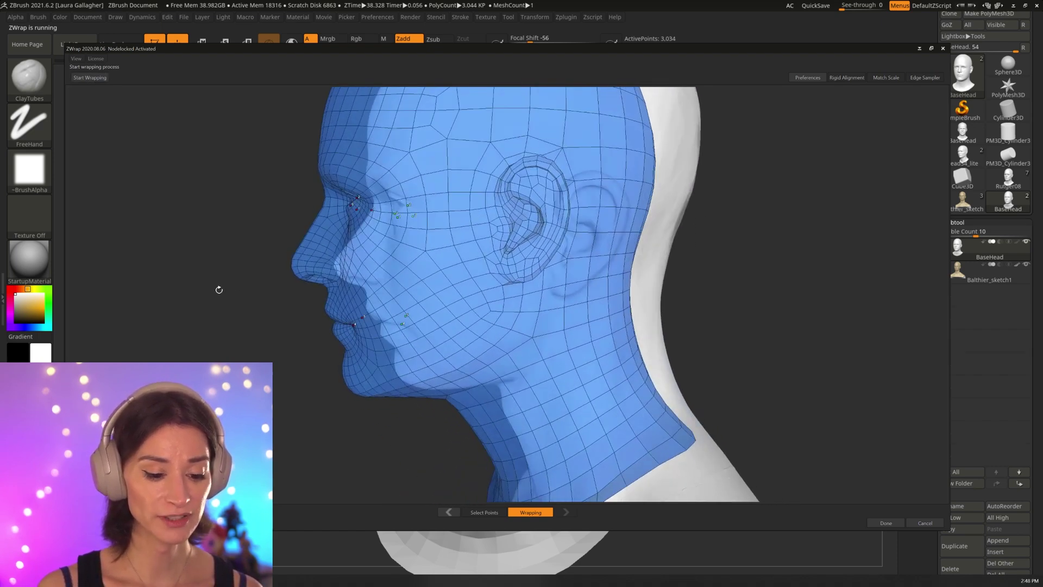
pyautogui.scroll(-8, 219, 289)
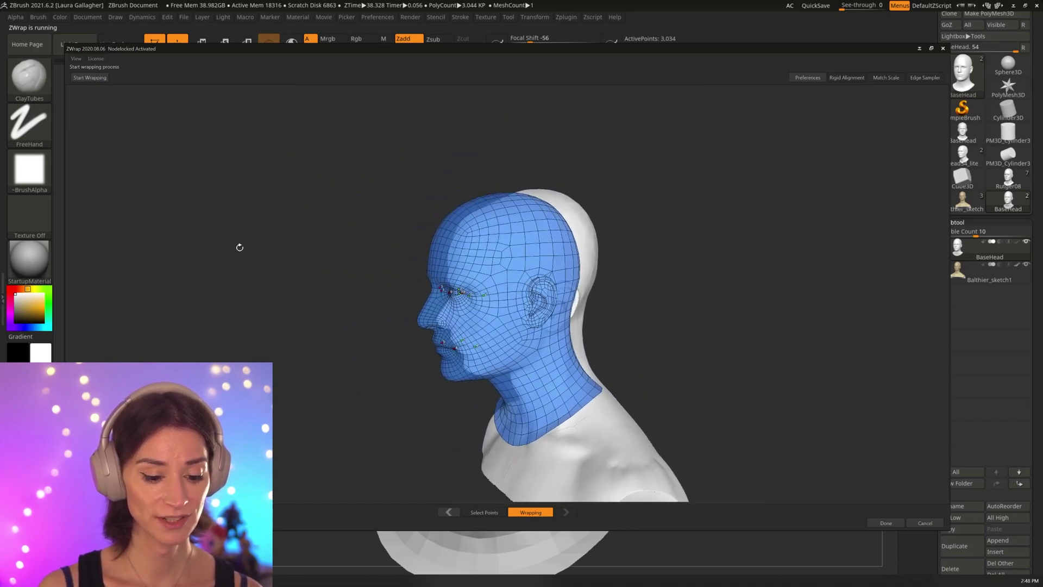
pyautogui.moveTo(240, 247); pyautogui.dragTo(228, 189)
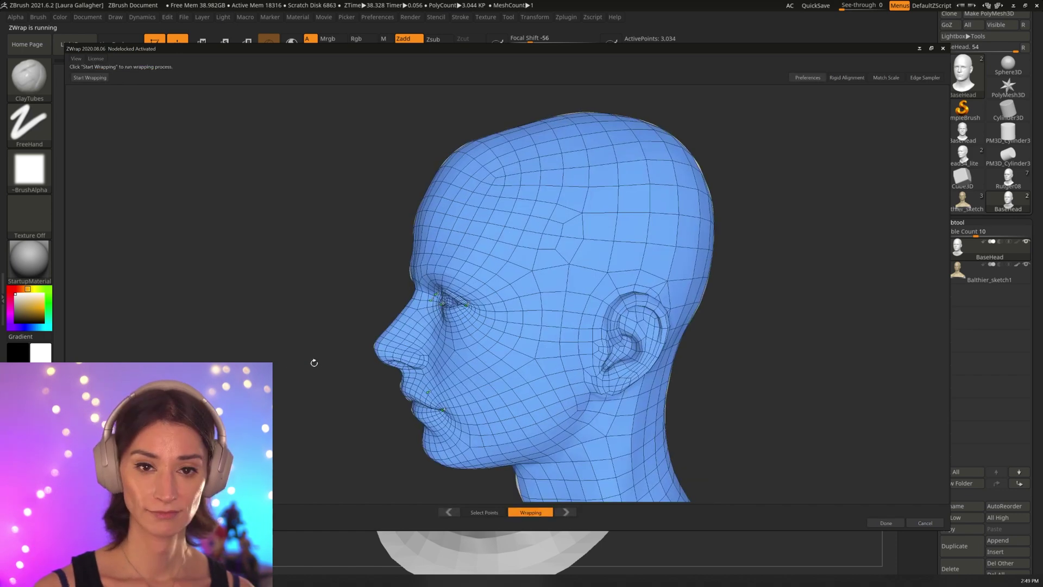
# - Check the wrapped head from the side and accept the result, returning it to ZBrush
pyautogui.moveTo(248, 369); pyautogui.dragTo(238, 318, button='middle')
pyautogui.moveTo(238, 318); pyautogui.dragTo(358, 398)
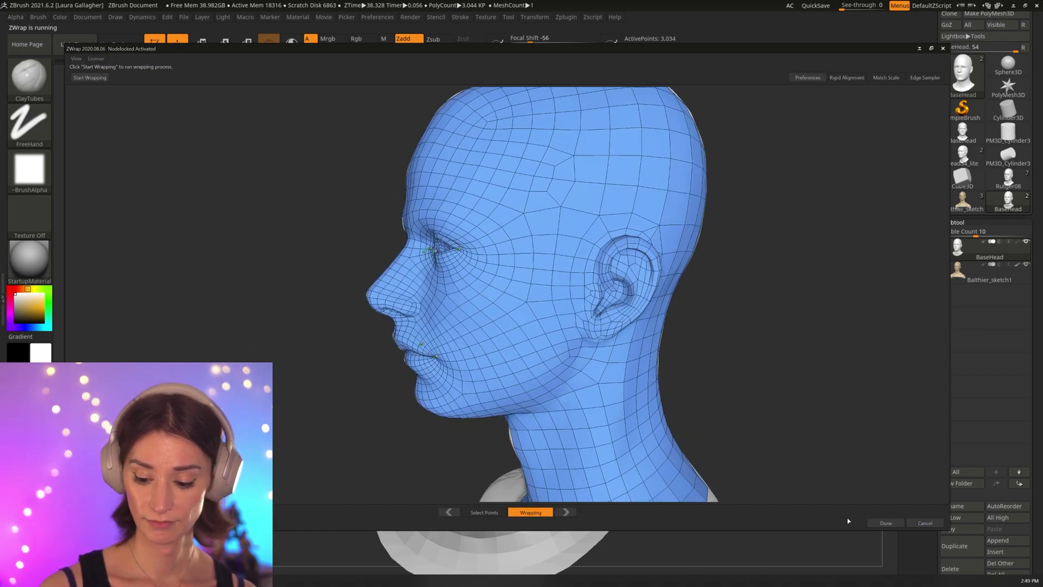
pyautogui.click(886, 523)
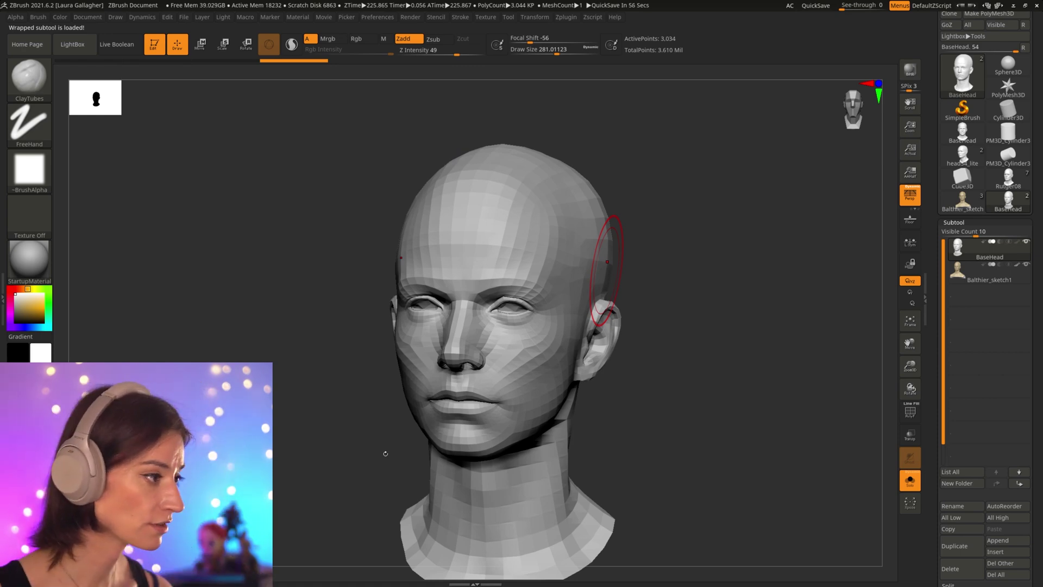
# - Compare the wrapped BaseHead's wireframe with the dense wireframe of Balthier_sketch1 from several angles
pyautogui.hotkey('shift', 'f')
pyautogui.moveTo(678, 432); pyautogui.dragTo(791, 275)
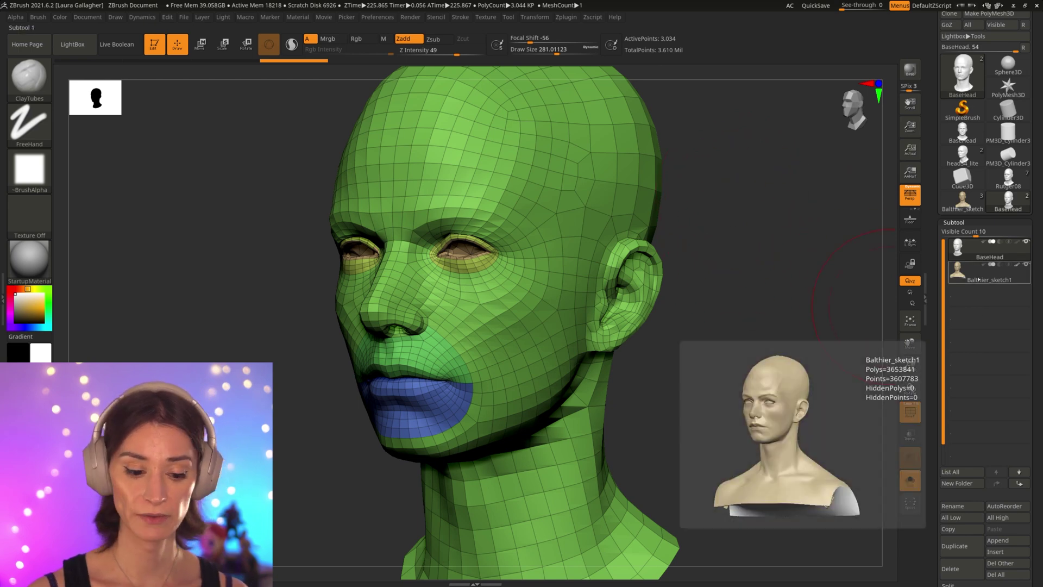
pyautogui.click(959, 272)
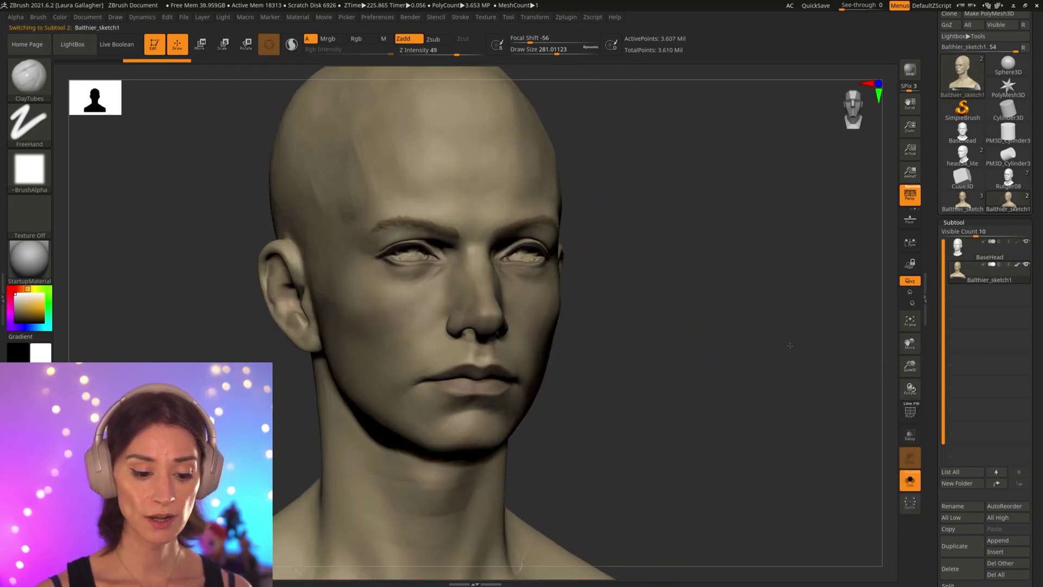
pyautogui.moveTo(805, 352); pyautogui.dragTo(788, 340)
pyautogui.press('Up')
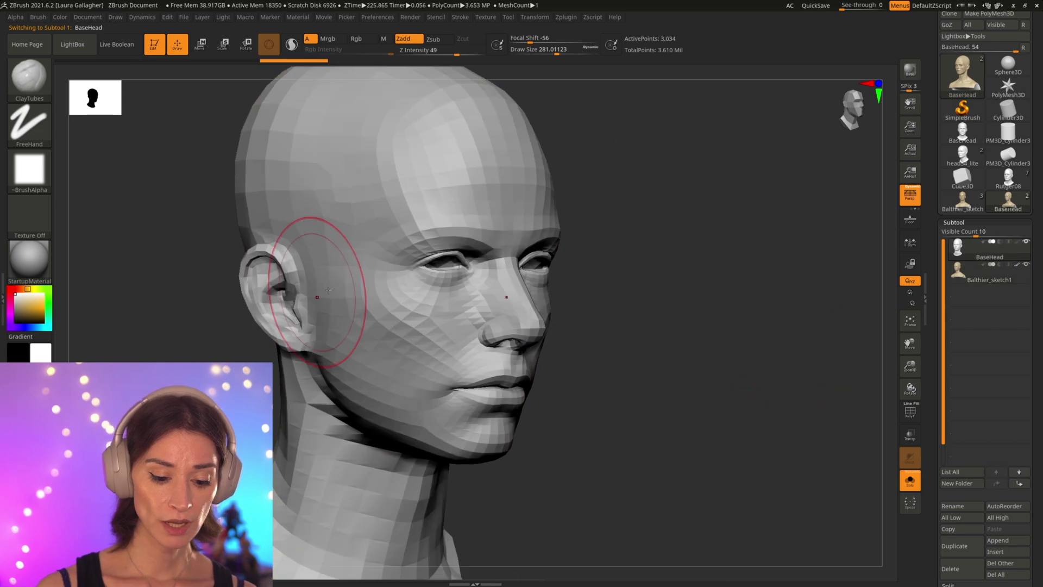
pyautogui.hotkey('shift', 'f')
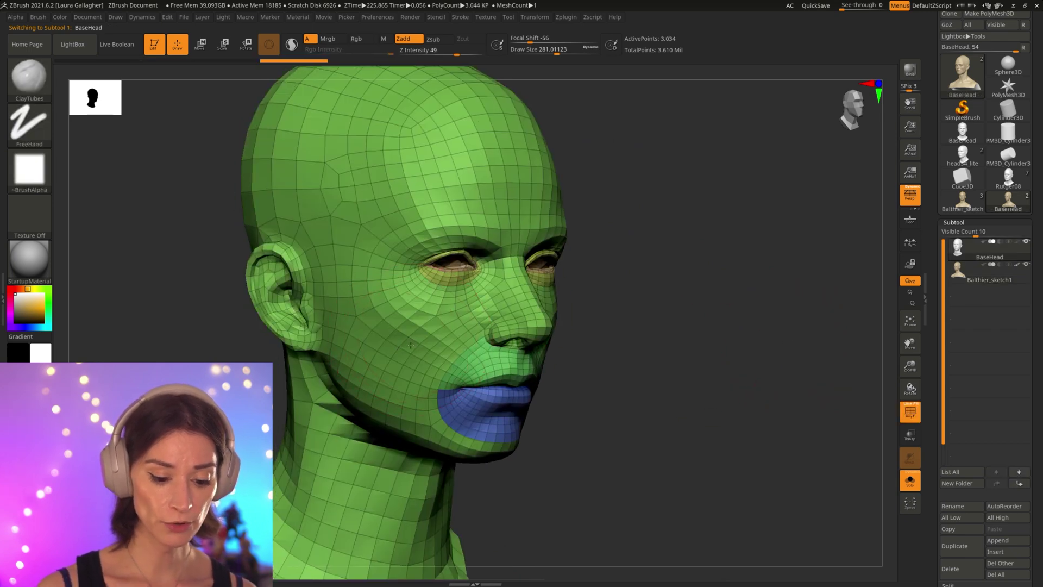
pyautogui.keyDown('ctrl'); pyautogui.moveTo(423, 347); pyautogui.dragTo(450, 302, button='right'); pyautogui.keyUp('ctrl')
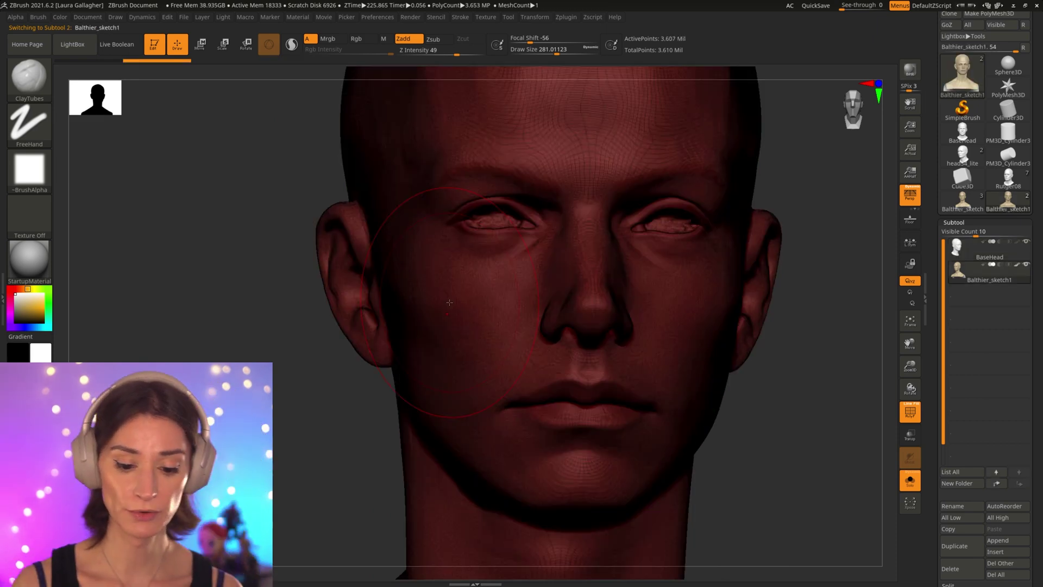
pyautogui.press('Up')
pyautogui.hotkey('shift', 'f')
pyautogui.moveTo(804, 426); pyautogui.dragTo(733, 434, button='right')
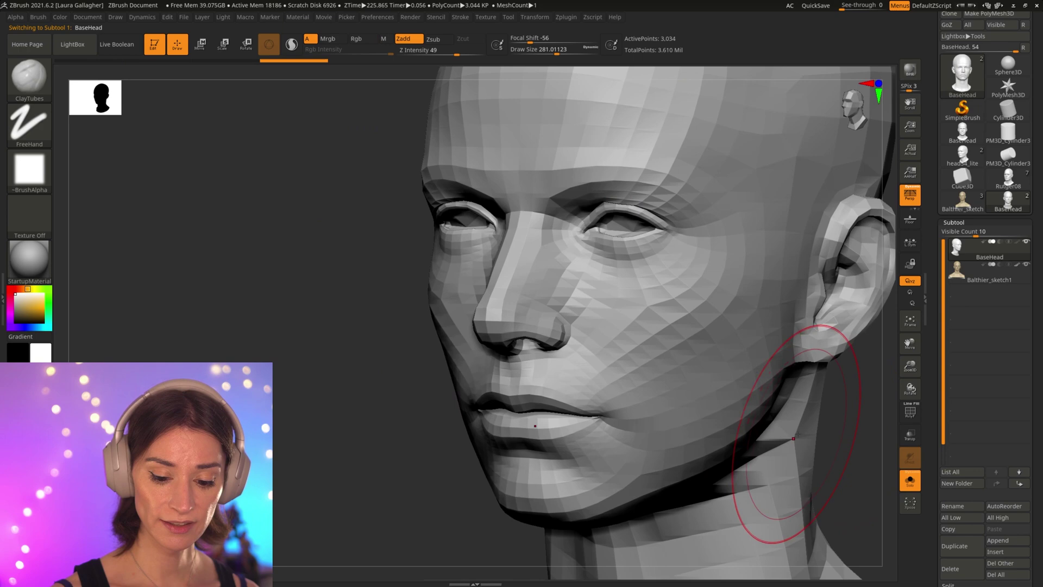
# - Subdivide the wrapped BaseHead four times and view it without the polygroup wireframe
pyautogui.hotkey('shift', 'f')
pyautogui.moveTo(373, 462)
pyautogui.keyDown('ctrl'); pyautogui.mouseDown(button='right')
pyautogui.moveTo(299, 465)
pyautogui.moveTo(296, 435)
pyautogui.mouseUp(button='right'); pyautogui.keyUp('ctrl')
pyautogui.press('d')
pyautogui.press('d')
pyautogui.press('d')
pyautogui.press('d')
pyautogui.hotkey('shift', 'f')
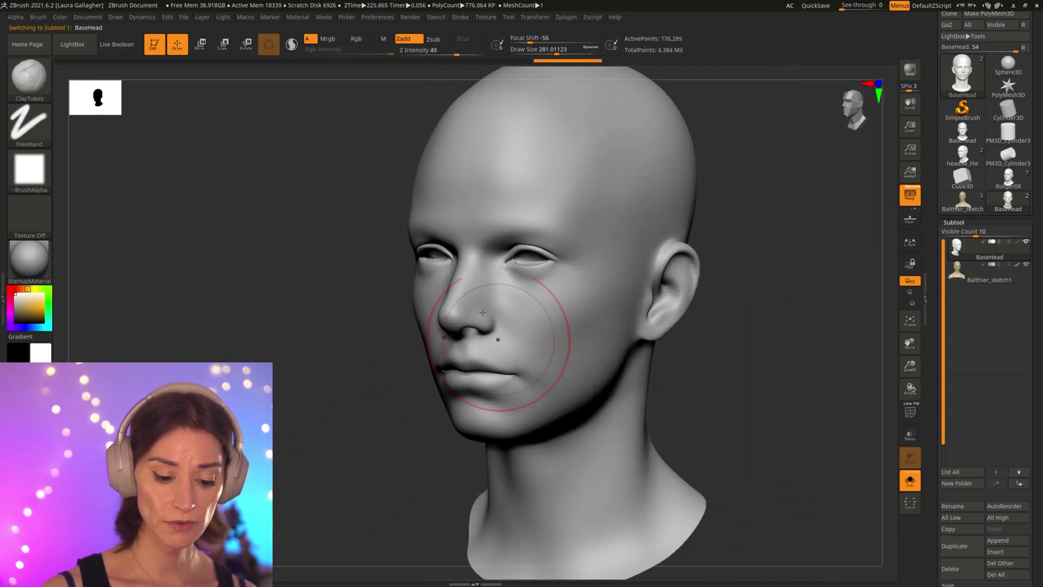
# - Make Balthier_sketch1 the active subtool and turn off its polypaint colour
pyautogui.hotkey('alt', 'Down')
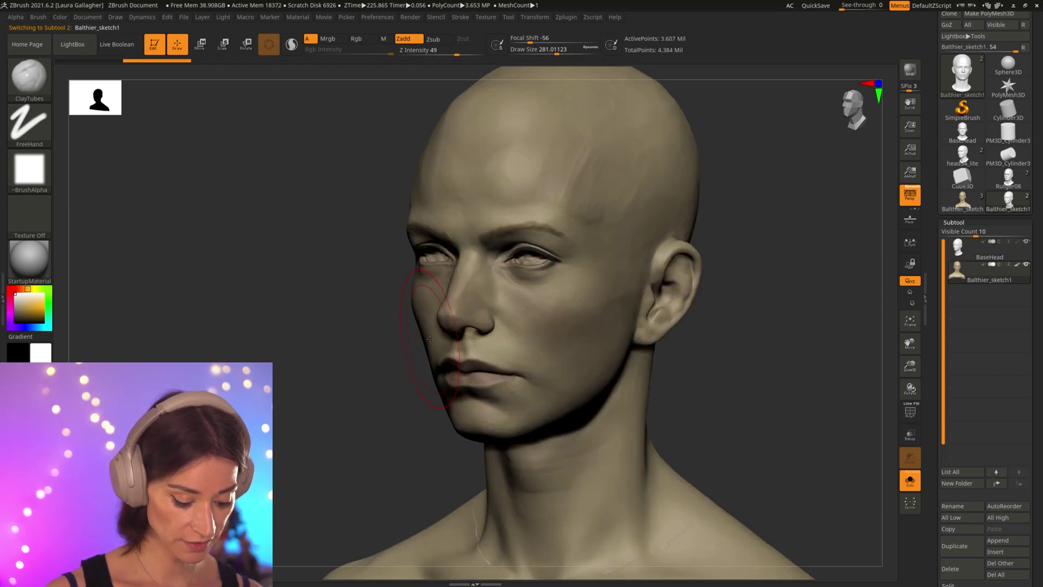
pyautogui.hotkey('shift', 'c')
pyautogui.keyDown('ctrl'); pyautogui.moveTo(462, 304); pyautogui.dragTo(475, 344, button='right'); pyautogui.keyUp('ctrl')
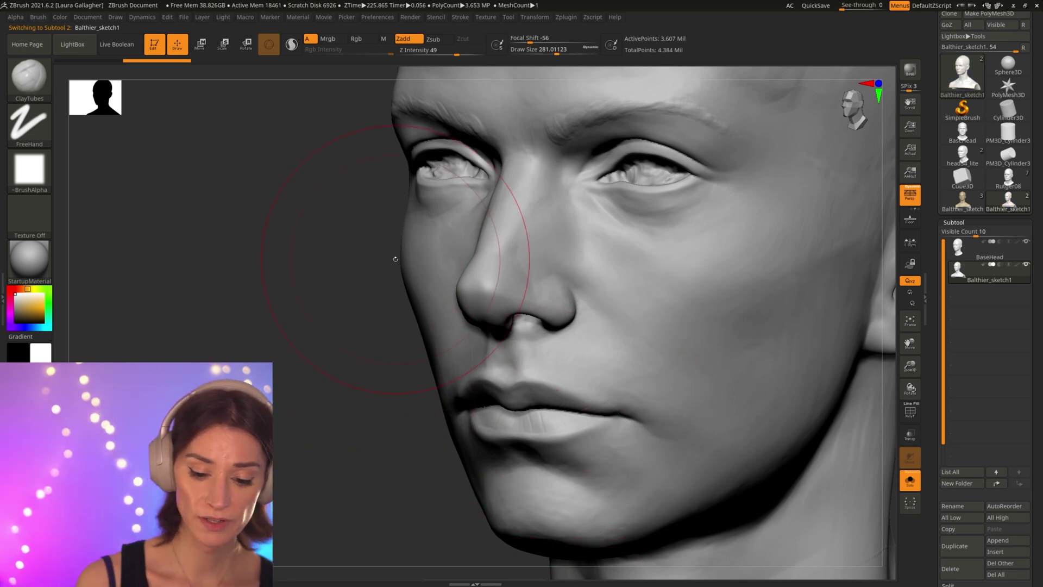
# - Compare the facial detail of the subdivided BaseHead with Balthier_sketch1 by alternating between the two subtools
pyautogui.press('Up')
pyautogui.press('Down')
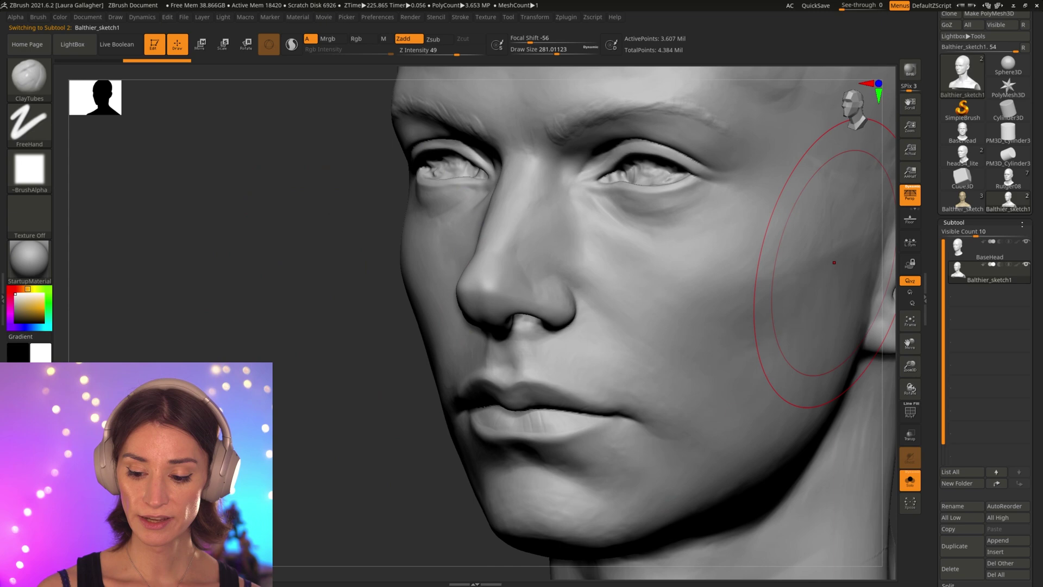
pyautogui.press('Up')
pyautogui.press('Down')
pyautogui.press('Up')
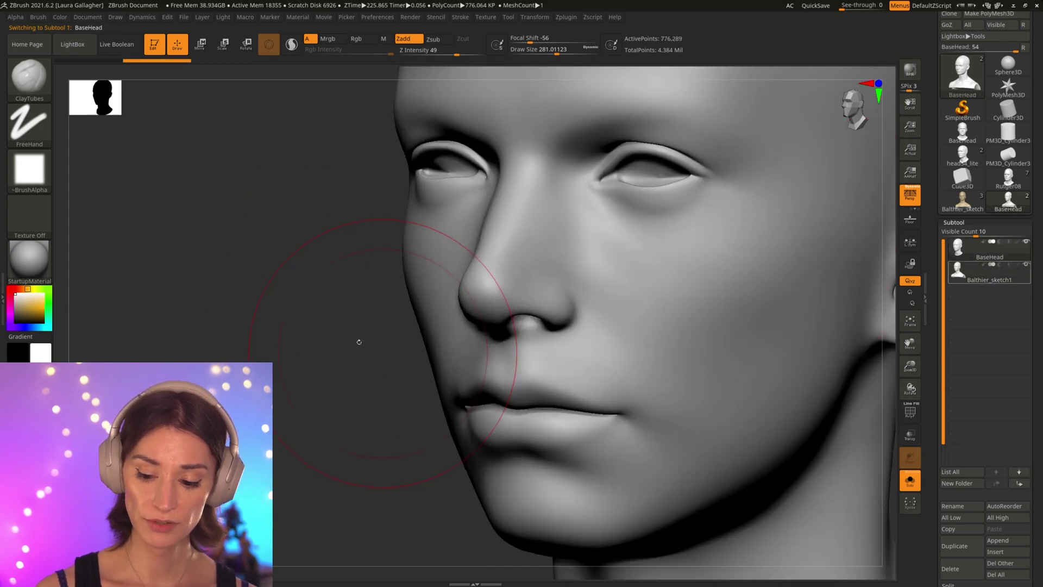
pyautogui.hotkey('alt', 'Down')
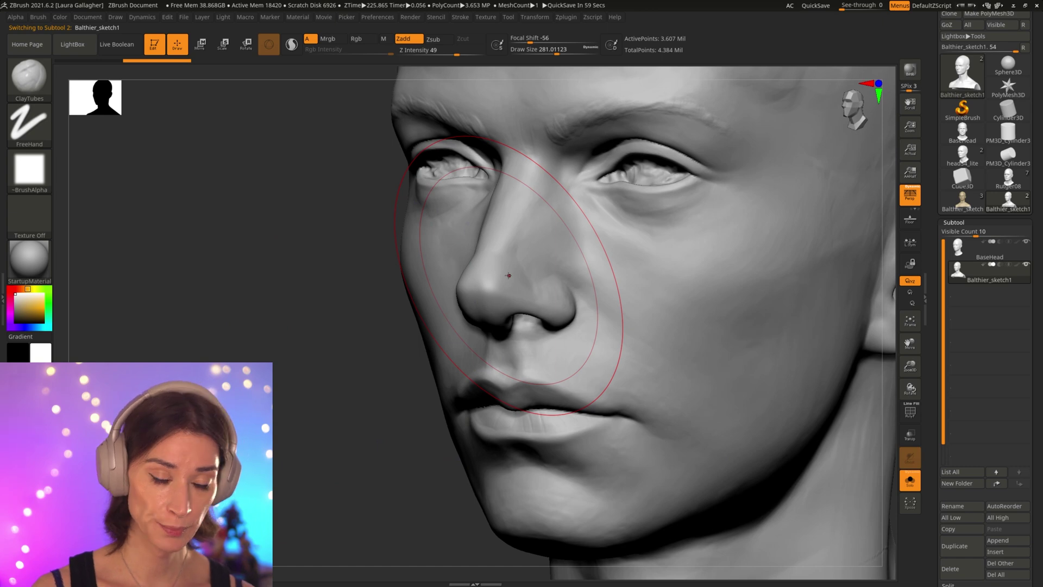
# - Examine the wireframe density of Balthier_sketch1 across the head and shoulders
pyautogui.hotkey('shift', 'f')
pyautogui.keyDown('ctrl'); pyautogui.moveTo(509, 276); pyautogui.dragTo(763, 411, button='right'); pyautogui.keyUp('ctrl')
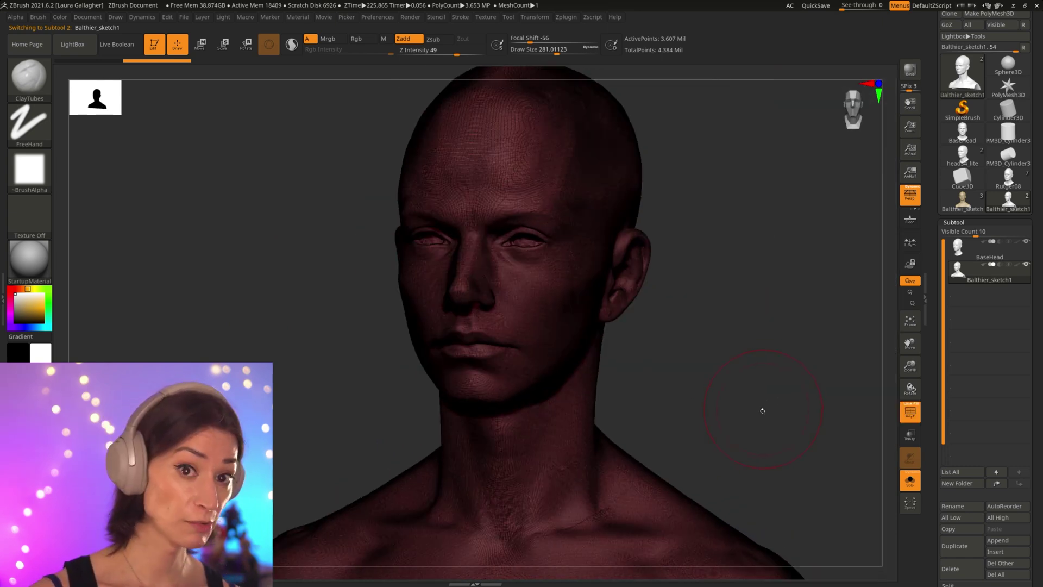
pyautogui.hotkey('shift', 'f')
pyautogui.moveTo(759, 414); pyautogui.dragTo(758, 422)
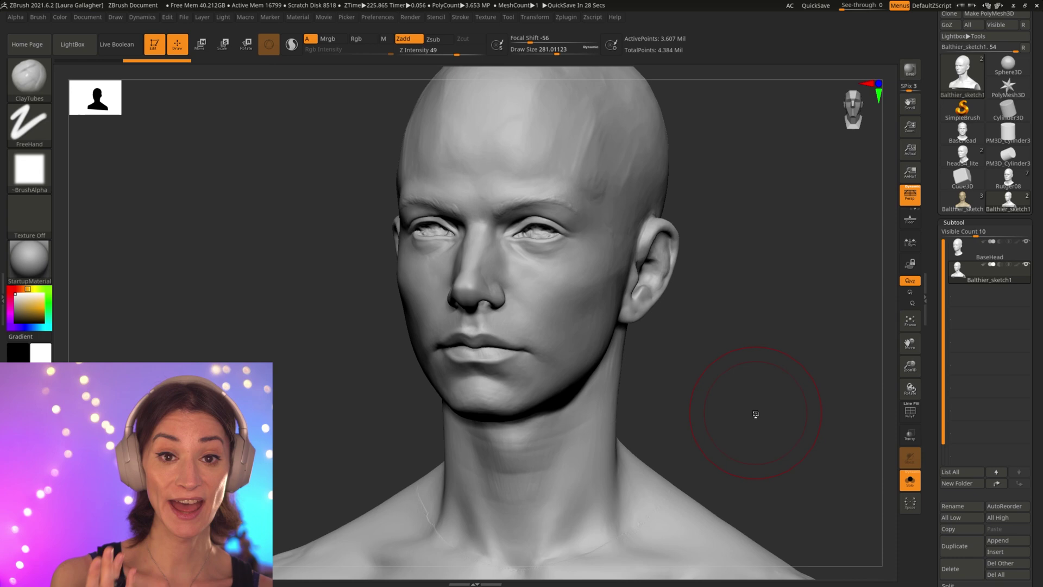
# - Make BaseHead the active subtool and inspect its neck opening and interior from below
pyautogui.click(982, 255)
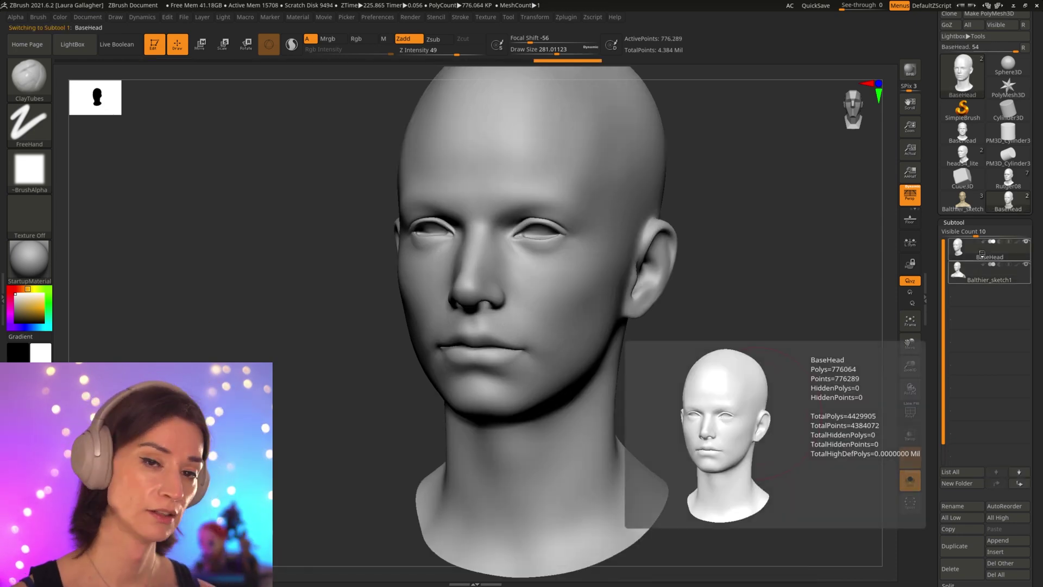
pyautogui.keyDown('alt'); pyautogui.moveTo(775, 373); pyautogui.dragTo(742, 345); pyautogui.keyUp('alt')
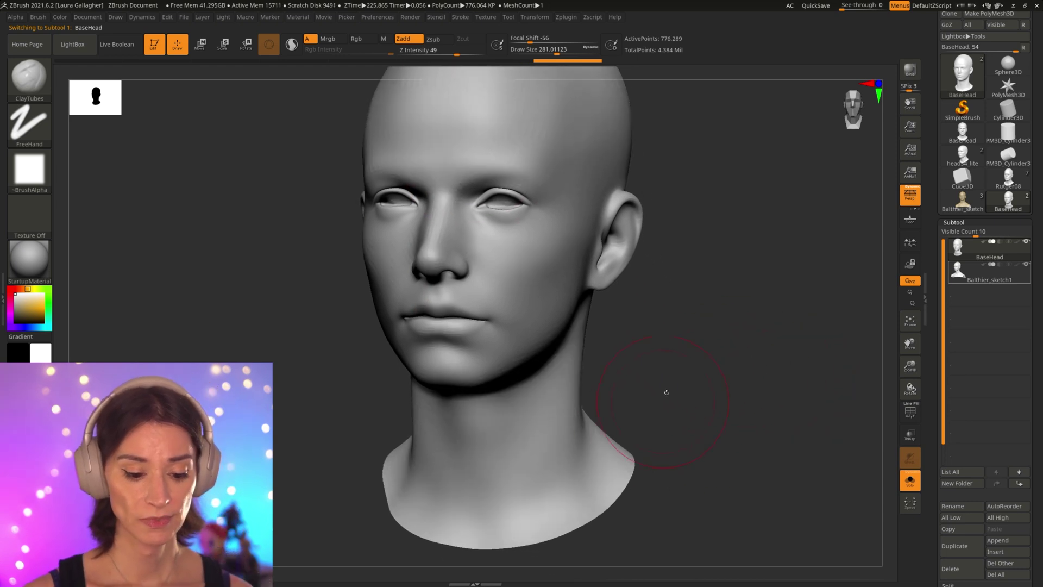
pyautogui.keyDown('alt'); pyautogui.moveTo(749, 406); pyautogui.dragTo(766, 476); pyautogui.keyUp('alt')
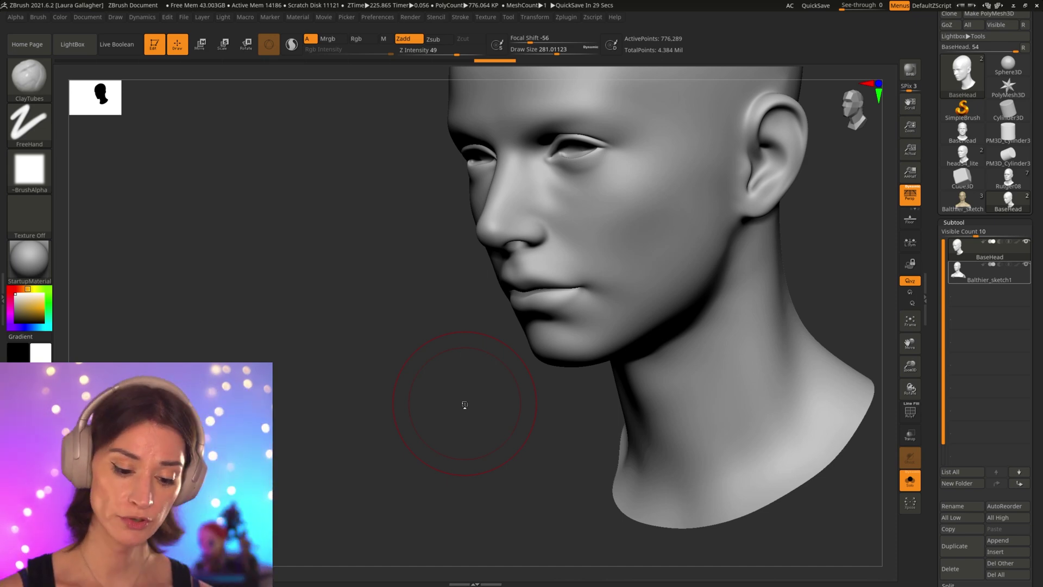
pyautogui.moveTo(465, 405); pyautogui.dragTo(683, 326)
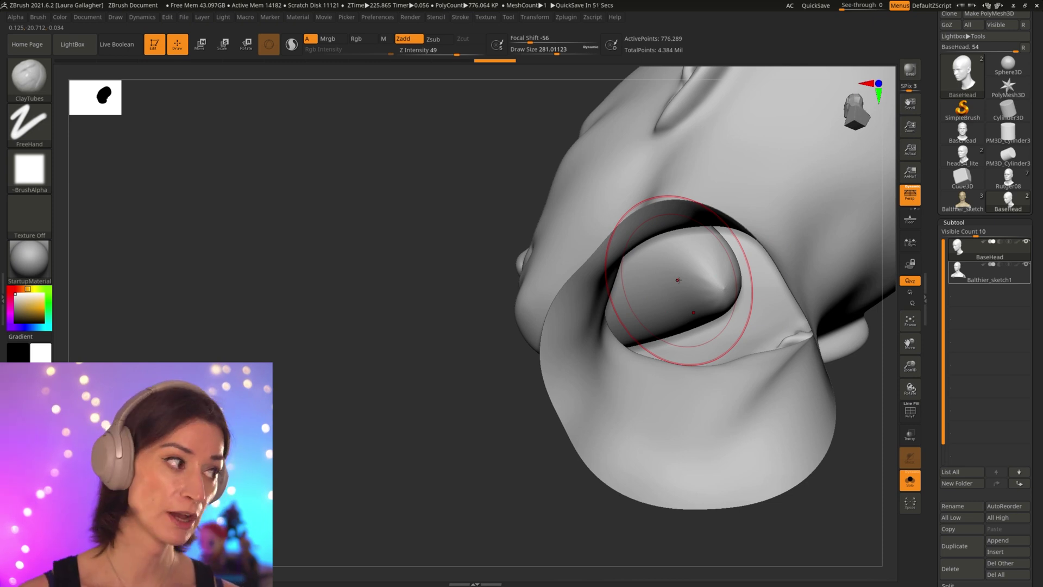
# - Examine BaseHead's polygroups and wireframe from below, around the neck opening and mouth bag, and return to a front view
pyautogui.moveTo(408, 416); pyautogui.dragTo(393, 443)
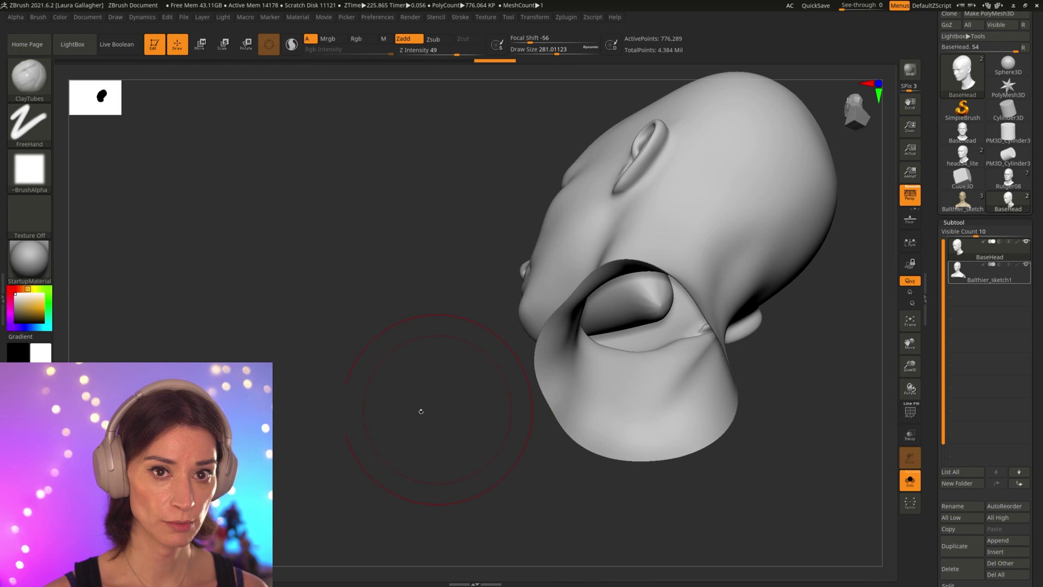
pyautogui.press('shift')
pyautogui.hotkey('shift', 'f')
pyautogui.keyDown('ctrl'); pyautogui.moveTo(438, 375); pyautogui.dragTo(361, 340, button='right'); pyautogui.keyUp('ctrl')
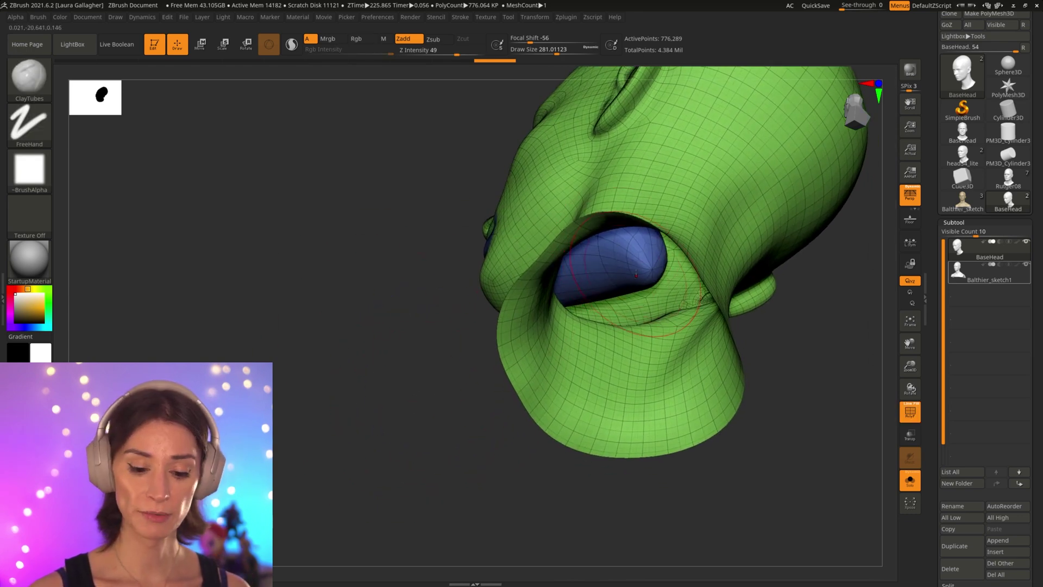
pyautogui.keyDown('alt'); pyautogui.moveTo(303, 375); pyautogui.dragTo(302, 382, button='right'); pyautogui.keyUp('alt')
pyautogui.moveTo(301, 382); pyautogui.dragTo(663, 408)
pyautogui.hotkey('shift', 'f')
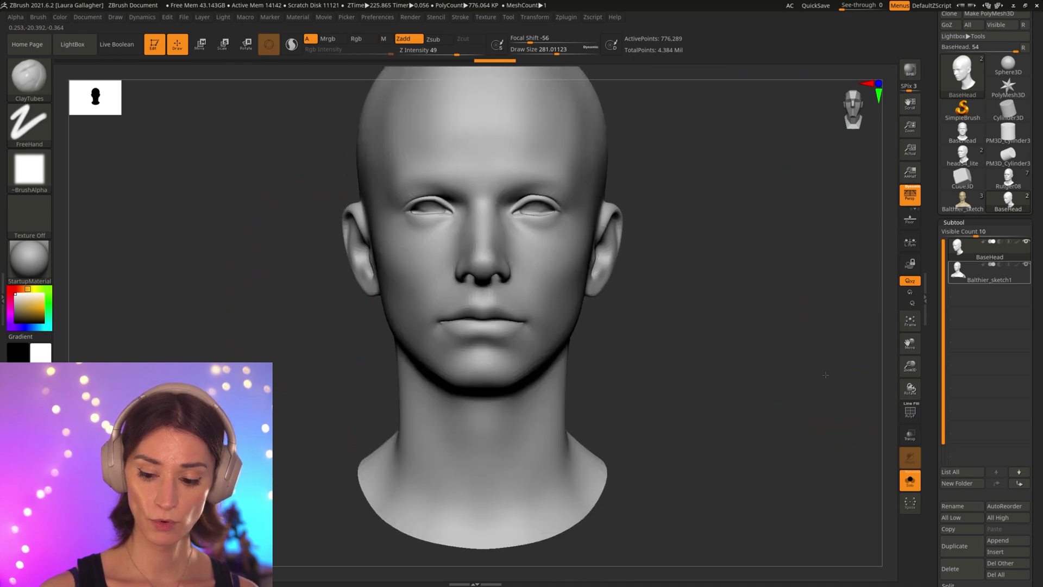
pyautogui.moveTo(825, 377); pyautogui.dragTo(389, 372)
# - Isolate BaseHead's mouth bag polygroup, mask it entirely and show the rest of the head again
pyautogui.hotkey('shift', 'f')
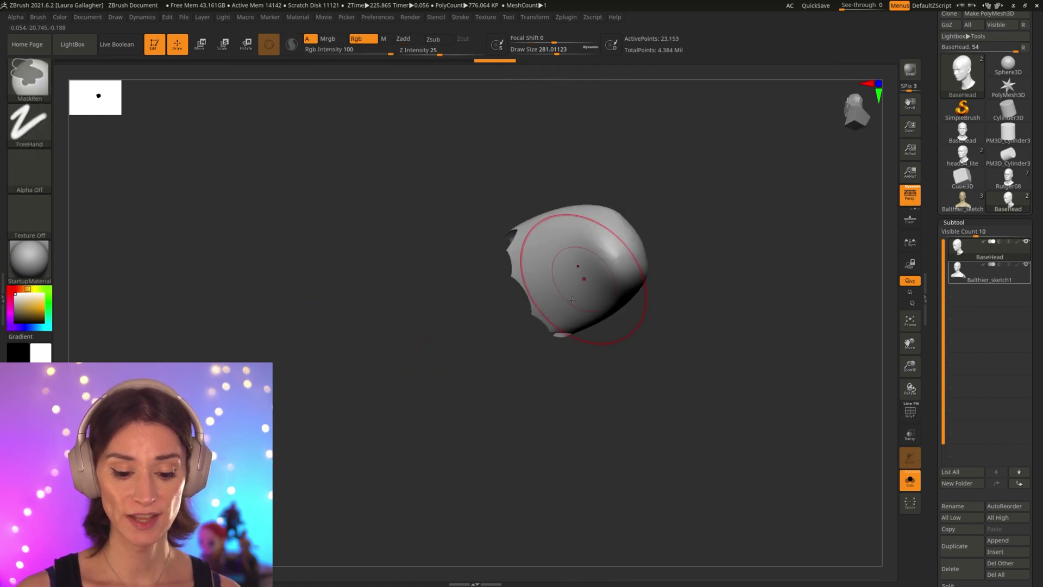
pyautogui.moveTo(303, 338)
pyautogui.mouseDown()
pyautogui.moveTo(319, 396)
pyautogui.moveTo(349, 375)
pyautogui.mouseUp()
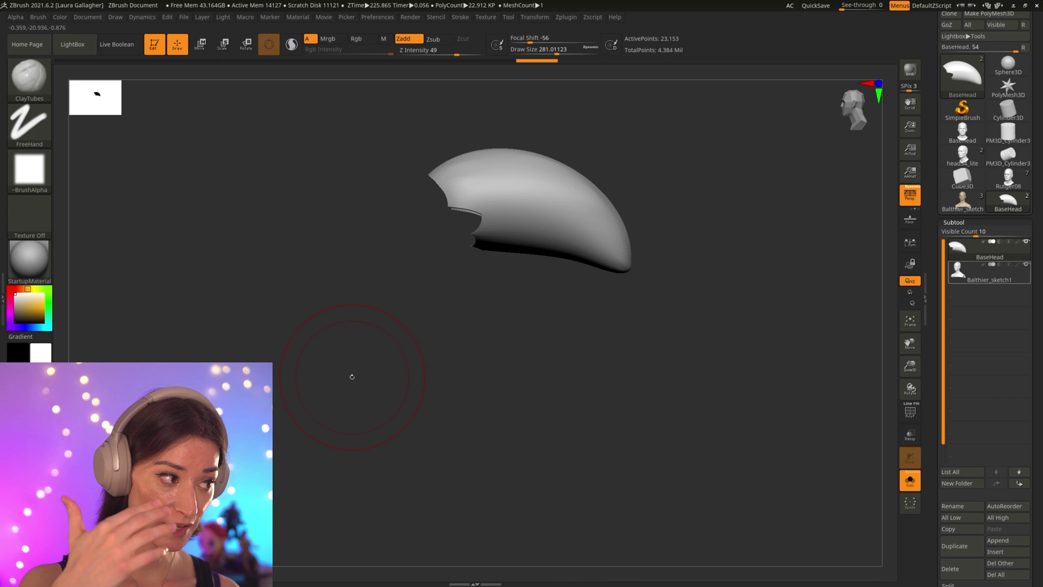
pyautogui.hotkey('shift', 'f')
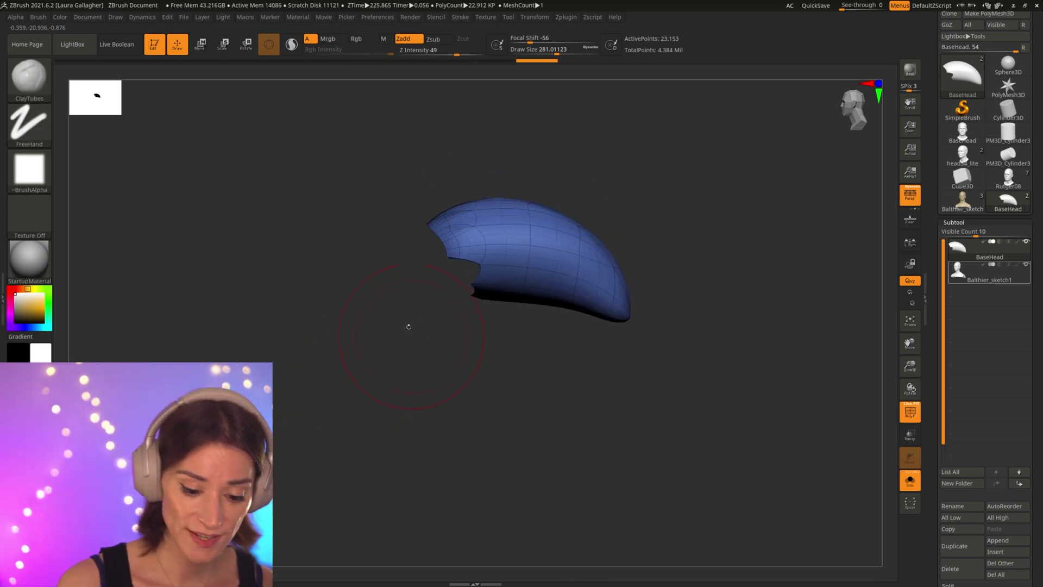
pyautogui.press('ctrl')
pyautogui.moveTo(345, 153)
pyautogui.keyDown('ctrl'); pyautogui.mouseDown()
pyautogui.moveTo(798, 417)
pyautogui.moveTo(792, 426)
pyautogui.mouseUp(); pyautogui.keyUp('ctrl')
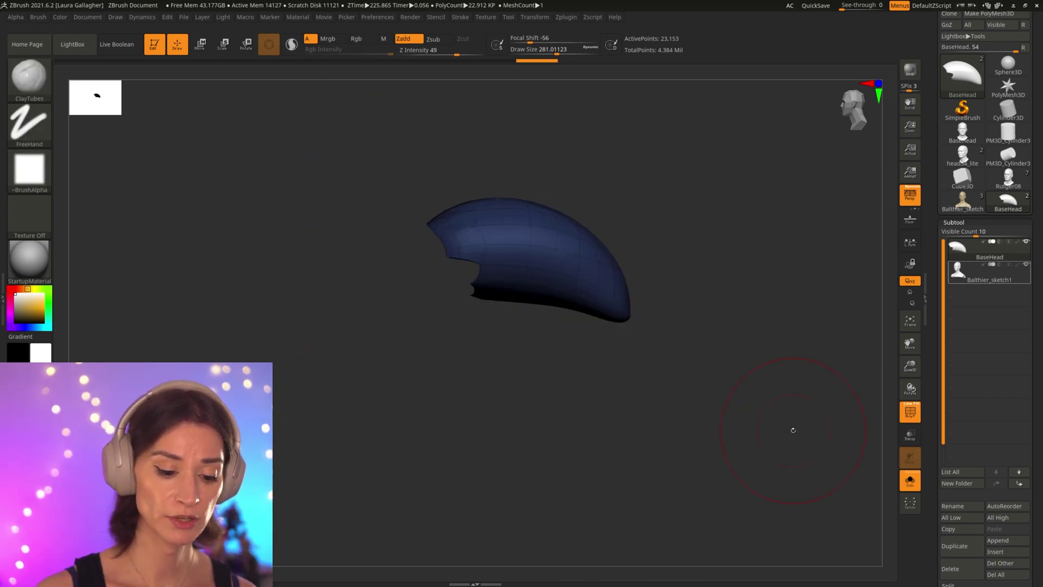
pyautogui.keyDown('alt'); pyautogui.moveTo(192, 346); pyautogui.dragTo(272, 331); pyautogui.keyUp('alt')
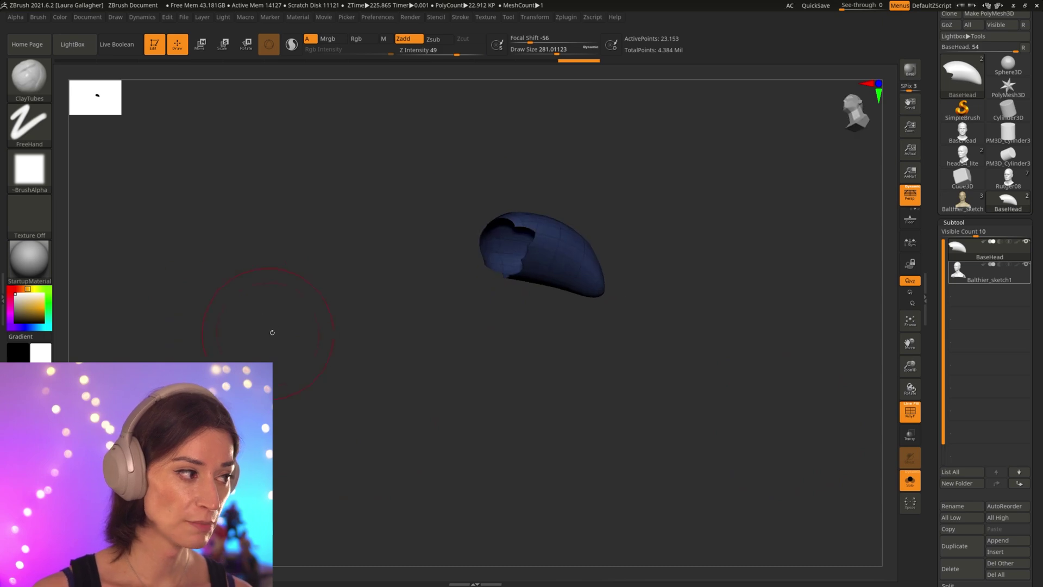
pyautogui.keyDown('ctrl'); pyautogui.keyDown('shift'); pyautogui.click(304, 285); pyautogui.keyUp('shift'); pyautogui.keyUp('ctrl')
pyautogui.moveTo(316, 363); pyautogui.dragTo(303, 333)
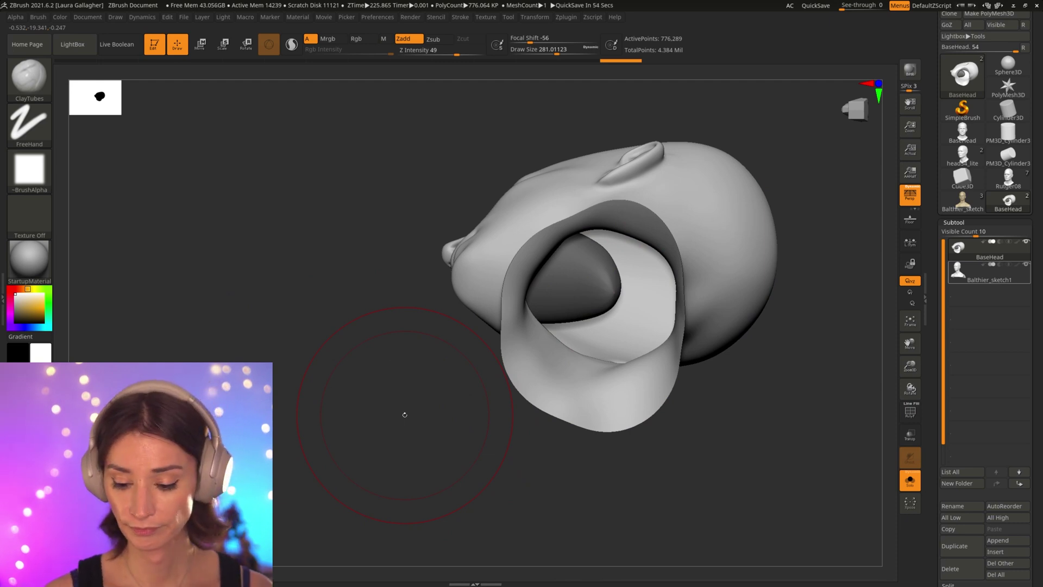
# - Undo the mask and subdivisions on BaseHead back to the undivided low-poly mesh and check it from several angles
pyautogui.moveTo(405, 415); pyautogui.dragTo(349, 395)
pyautogui.keyDown('alt'); pyautogui.moveTo(318, 282); pyautogui.dragTo(317, 344); pyautogui.keyUp('alt')
pyautogui.keyDown('alt'); pyautogui.moveTo(738, 279); pyautogui.dragTo(736, 263); pyautogui.keyUp('alt')
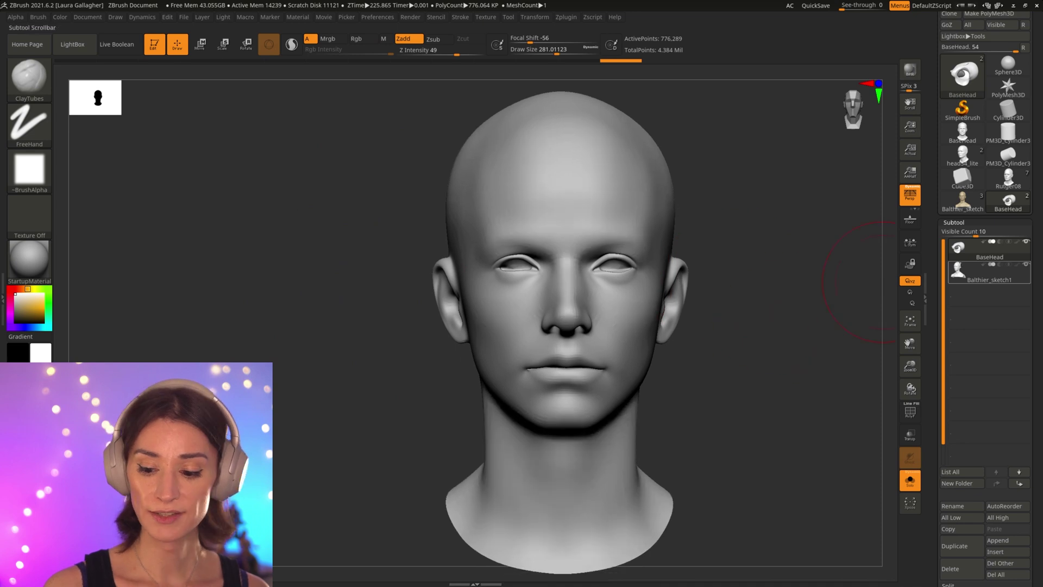
pyautogui.hotkey('ctrl', 'z')
pyautogui.hotkey('ctrl', 'z')
pyautogui.hotkey('ctrl', 'z')
pyautogui.hotkey('ctrl', 'z')
pyautogui.hotkey('ctrl', 'z')
pyautogui.hotkey('ctrl', 'z')
pyautogui.hotkey('ctrl', 'z')
pyautogui.hotkey('ctrl', 'z')
pyautogui.hotkey('ctrl', 'z')
pyautogui.hotkey('ctrl', 'z')
pyautogui.hotkey('ctrl', 'z')
pyautogui.moveTo(750, 317); pyautogui.dragTo(348, 363)
pyautogui.keyDown('alt'); pyautogui.moveTo(710, 275); pyautogui.dragTo(627, 328); pyautogui.keyUp('alt')
pyautogui.keyDown('ctrl'); pyautogui.moveTo(675, 236); pyautogui.dragTo(588, 377); pyautogui.keyUp('ctrl')
pyautogui.keyDown('alt'); pyautogui.moveTo(686, 359); pyautogui.dragTo(664, 338); pyautogui.keyUp('alt')
pyautogui.moveTo(761, 347); pyautogui.dragTo(659, 377)
pyautogui.moveTo(695, 408)
pyautogui.keyDown('alt'); pyautogui.mouseDown()
pyautogui.moveTo(674, 196)
pyautogui.moveTo(722, 283)
pyautogui.mouseUp(); pyautogui.keyUp('alt')
# - Start ZWrap for BaseHead, review the finished wrap around the face and ear, and load the result back
pyautogui.click(566, 16)
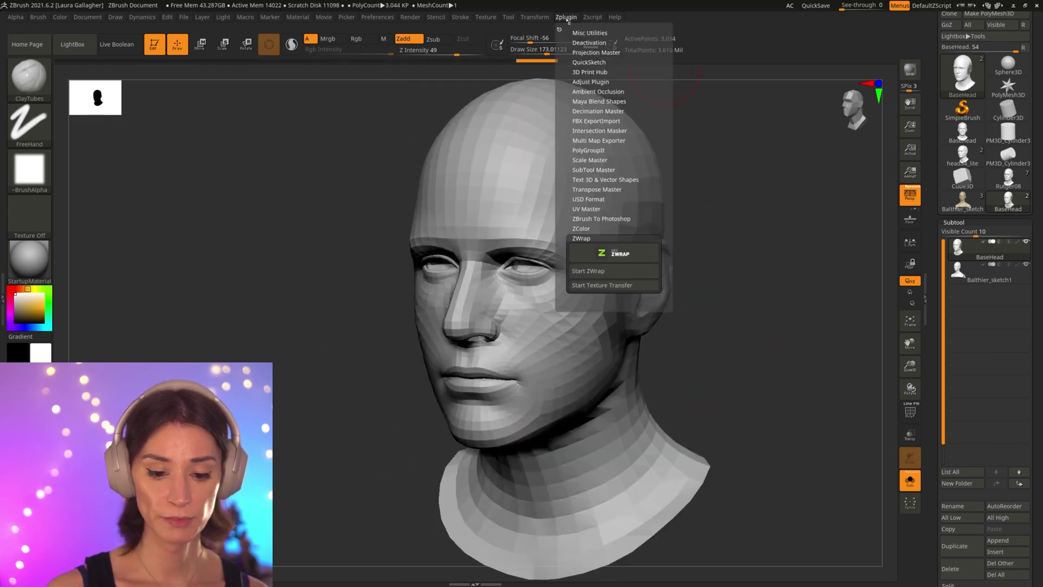
pyautogui.click(599, 271)
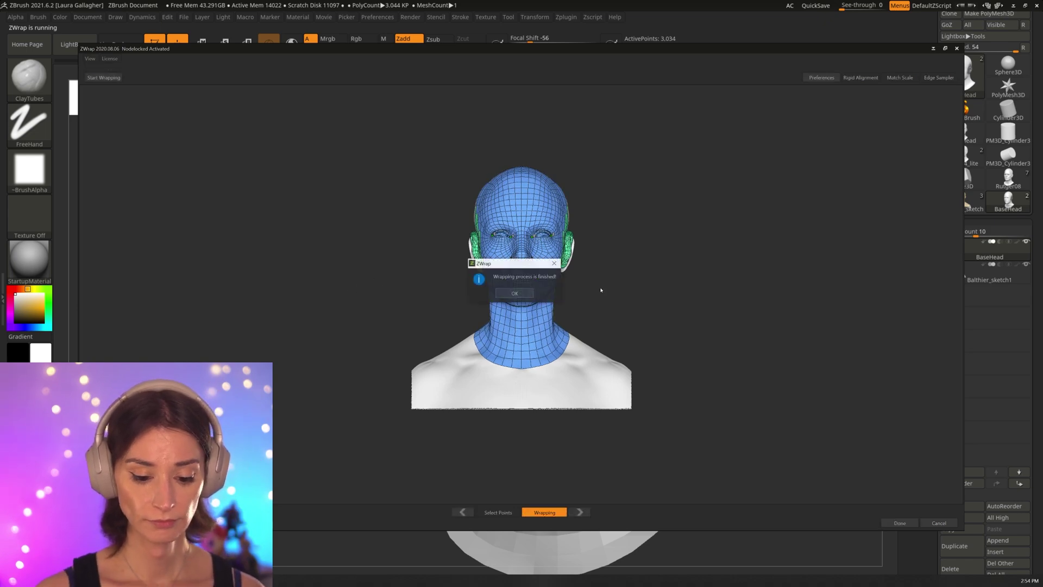
pyautogui.click(514, 293)
pyautogui.moveTo(571, 286); pyautogui.dragTo(621, 285)
pyautogui.moveTo(622, 285); pyautogui.dragTo(690, 508, button='right')
pyautogui.moveTo(740, 373); pyautogui.dragTo(705, 352)
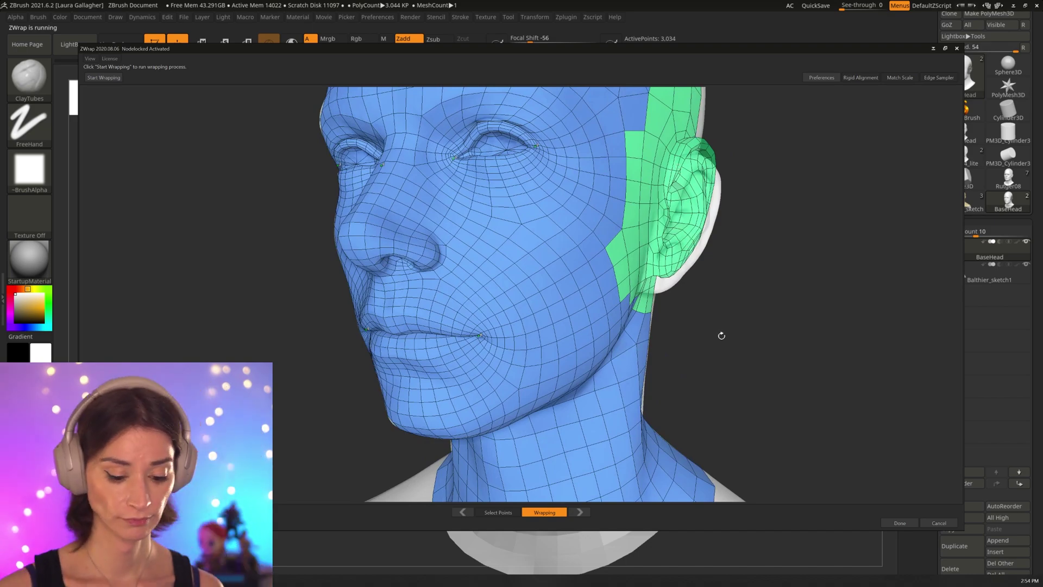
pyautogui.moveTo(729, 350); pyautogui.dragTo(708, 402)
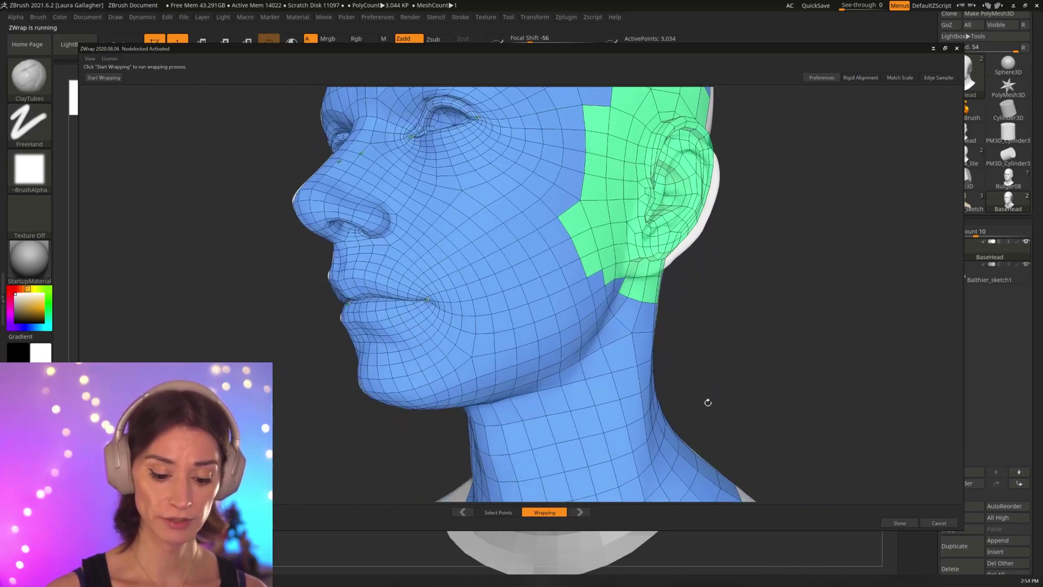
pyautogui.click(899, 523)
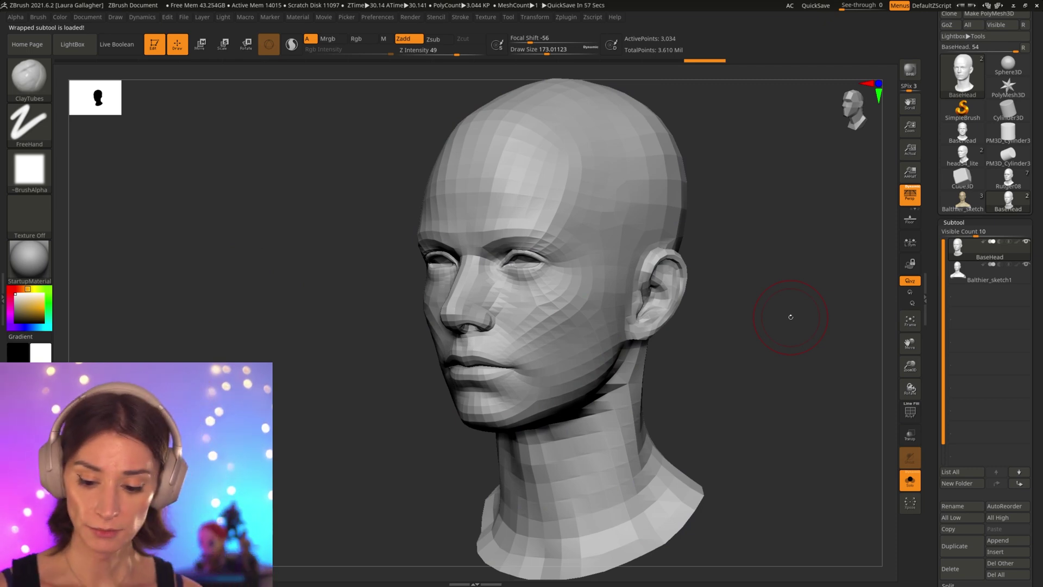
# - Compare BaseHead's point count with Balthier_sketch1 and divide BaseHead up to subdivision level 6
pyautogui.press('Down')
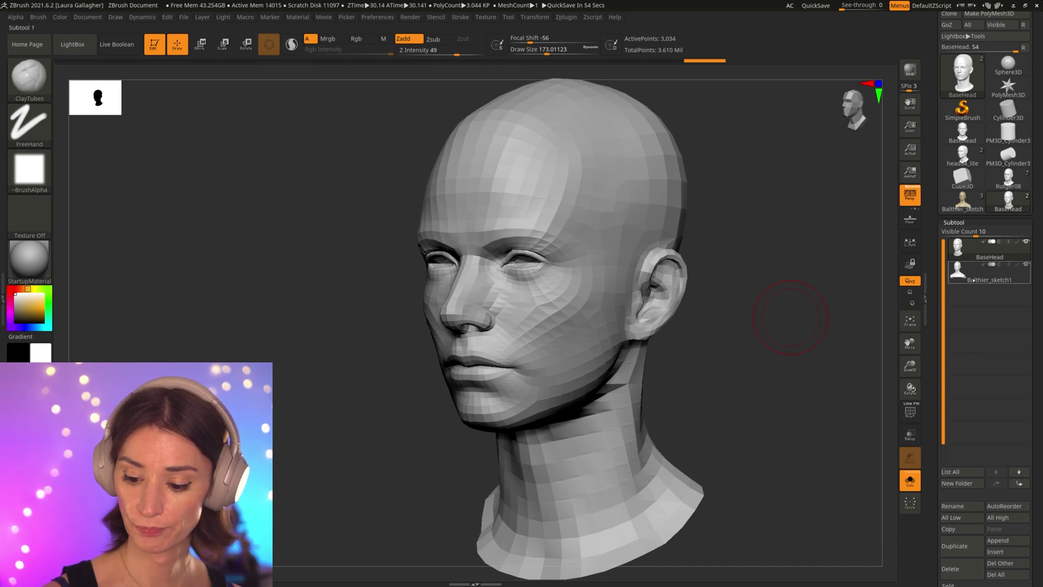
pyautogui.press('Up')
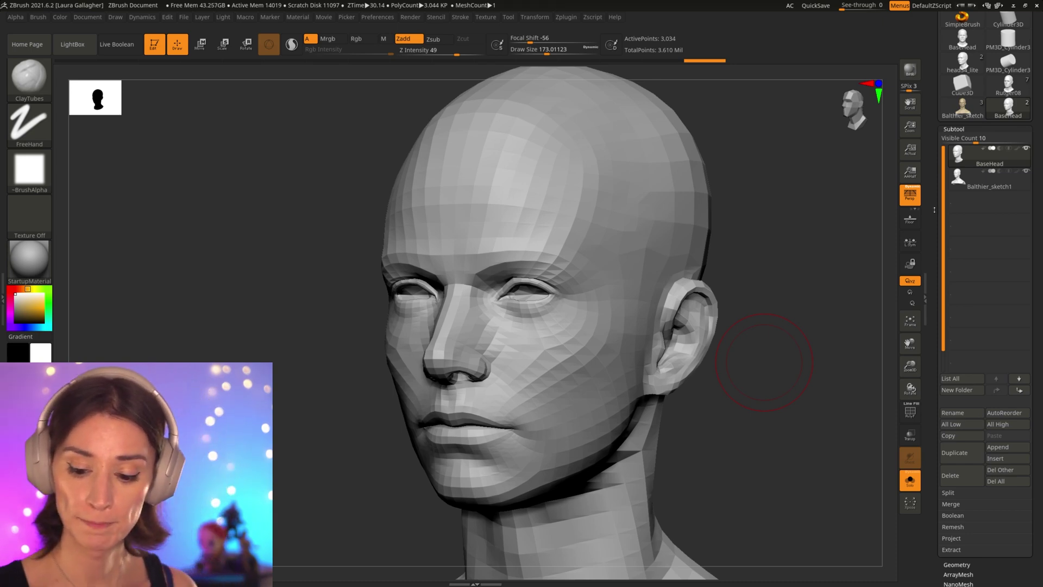
pyautogui.moveTo(1036, 272); pyautogui.dragTo(1037, 258)
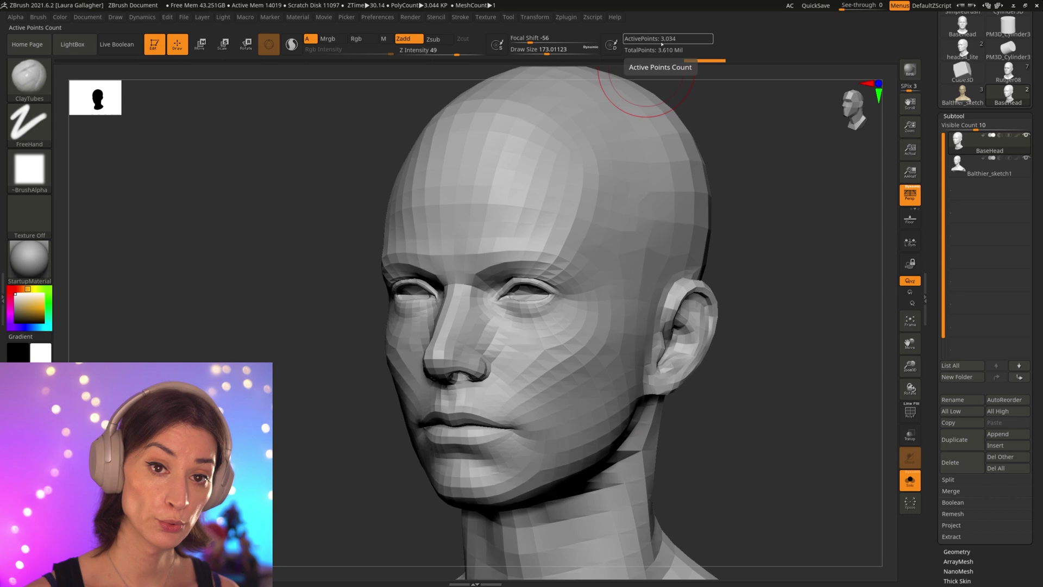
pyautogui.click(957, 551)
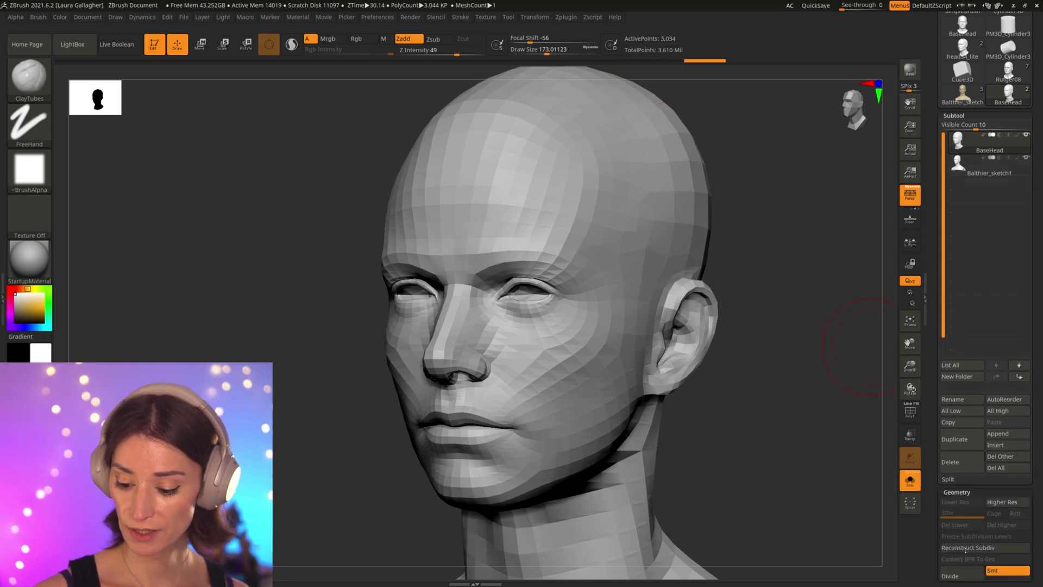
pyautogui.hotkey('ctrl', 'd')
pyautogui.hotkey('ctrl', 'd')
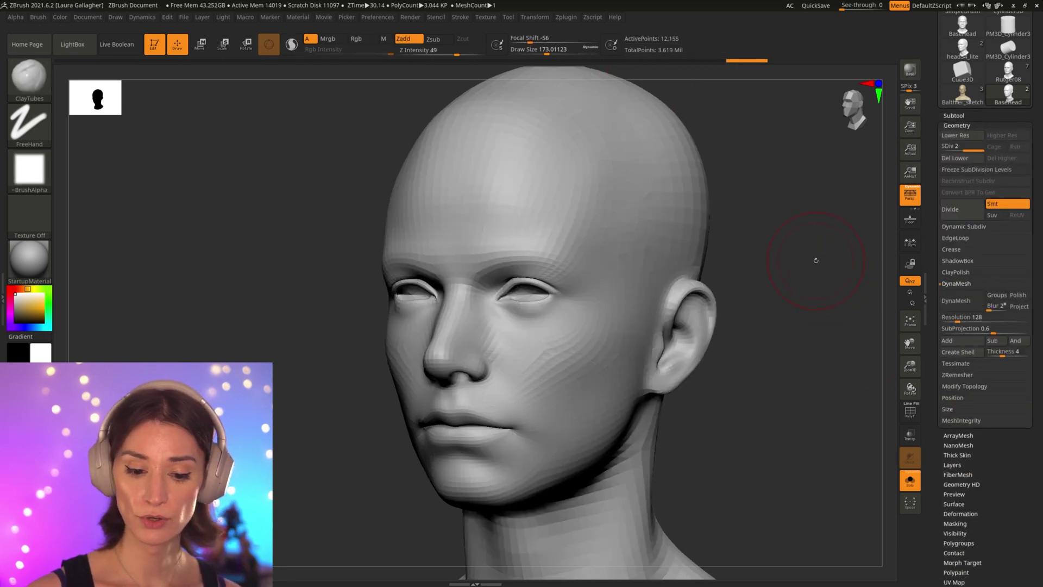
pyautogui.hotkey('ctrl', 'd')
pyautogui.hotkey('ctrl', 'd')
pyautogui.hotkey('ctrl', 'd')
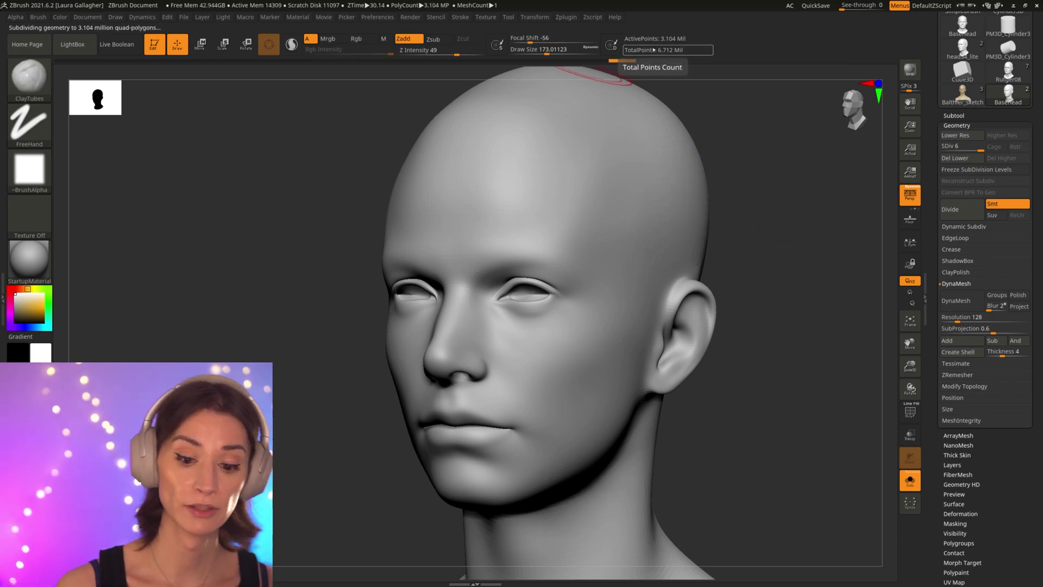
pyautogui.moveTo(778, 219); pyautogui.dragTo(790, 218)
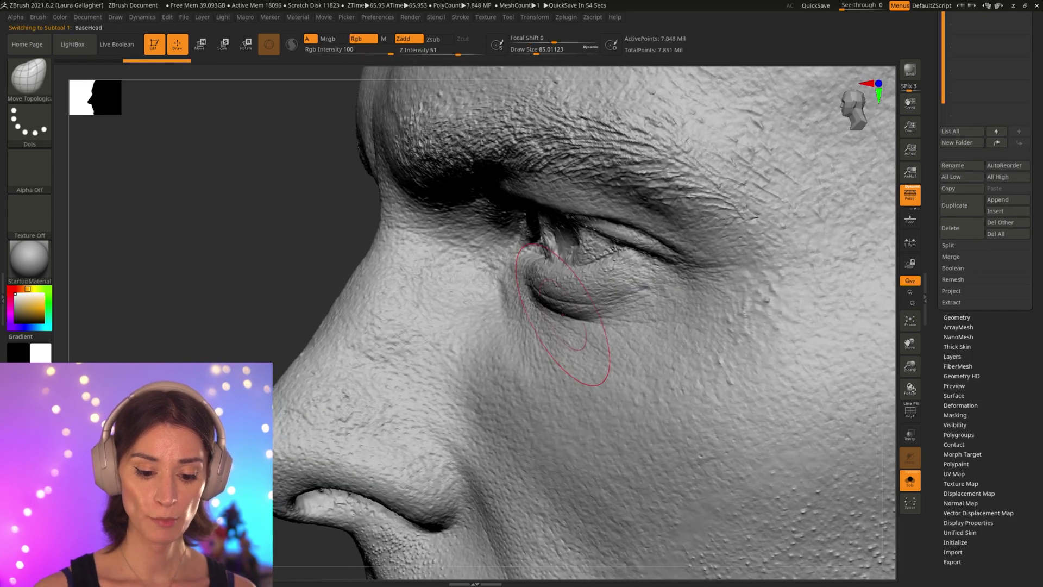
# - Switch from the detailed sculpt to the low-poly BaseHead subtool for a close view of the eye
pyautogui.press('Up')
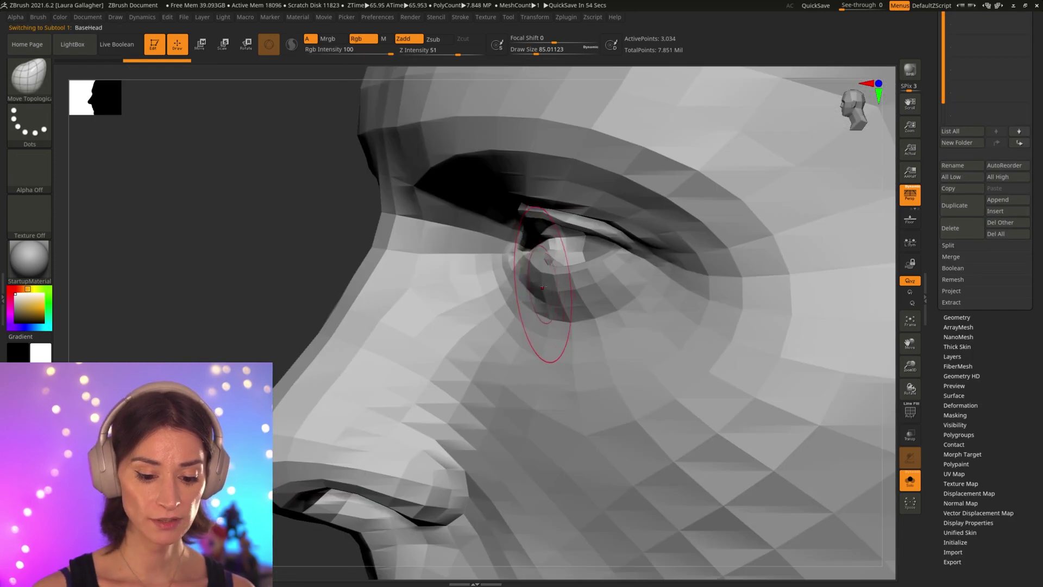
pyautogui.keyDown('ctrl'); pyautogui.moveTo(543, 302); pyautogui.dragTo(552, 329, button='right'); pyautogui.keyUp('ctrl')
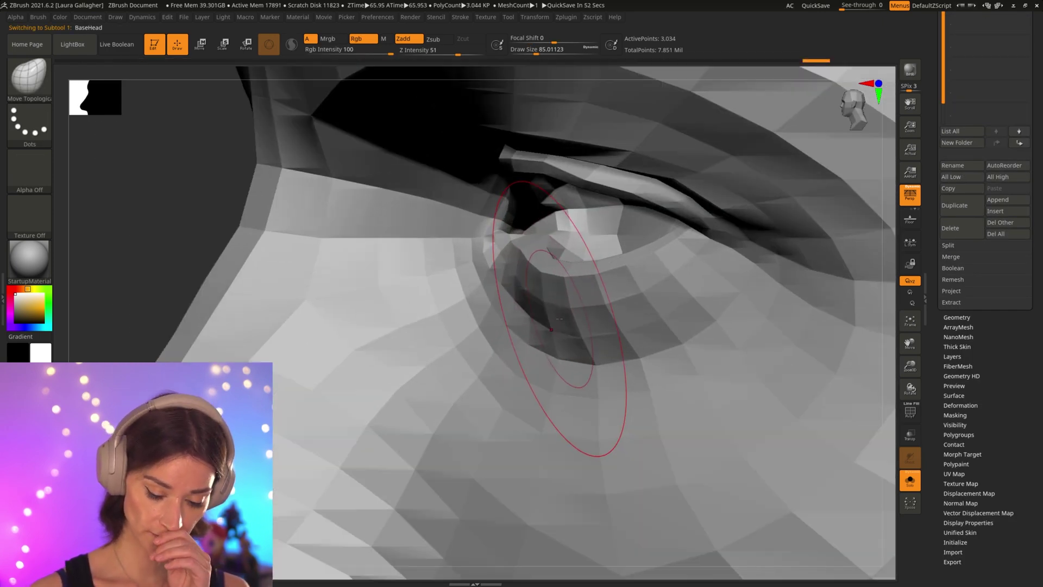
# - Divide BaseHead twice to test how the eyelids smooth, and revert it to the undivided mesh
pyautogui.press('ctrl')
pyautogui.press('d')
pyautogui.press('d')
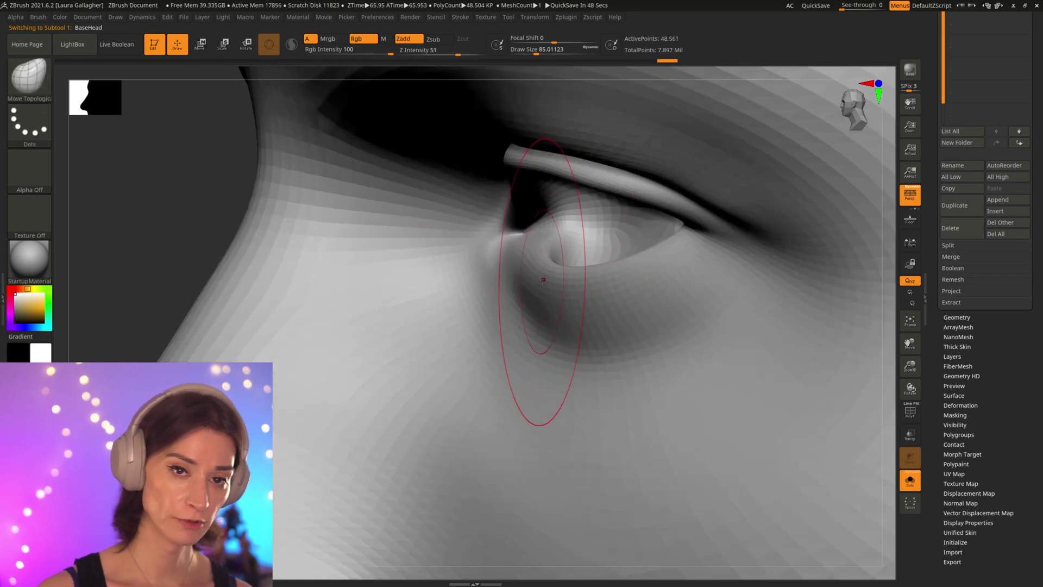
pyautogui.hotkey('shift', 'd')
pyautogui.hotkey('shift', 'd')
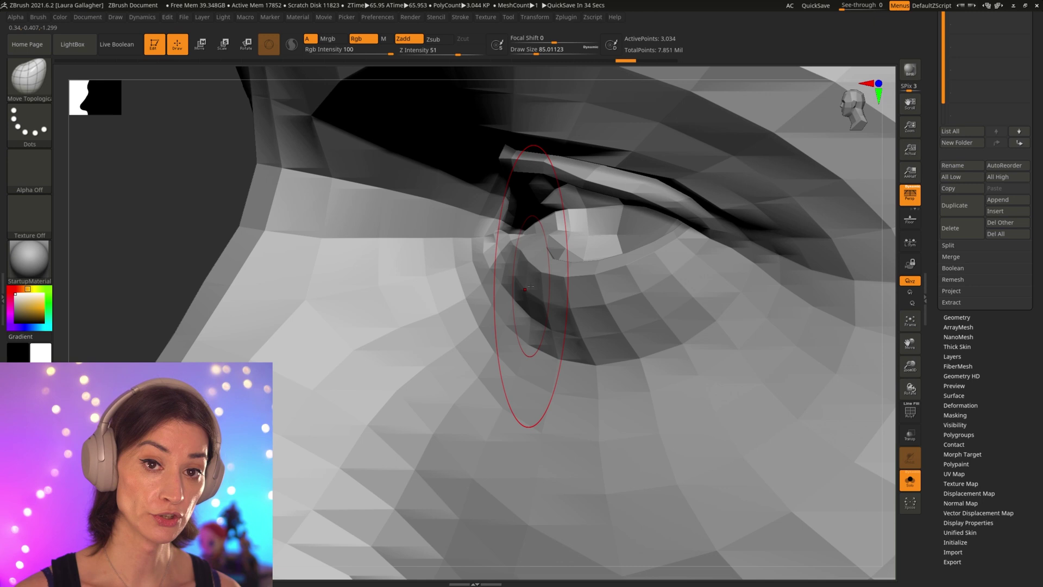
# - Show BaseHead's polygroup wireframe and set the crease level to 2 in the geometry crease settings
pyautogui.click(957, 317)
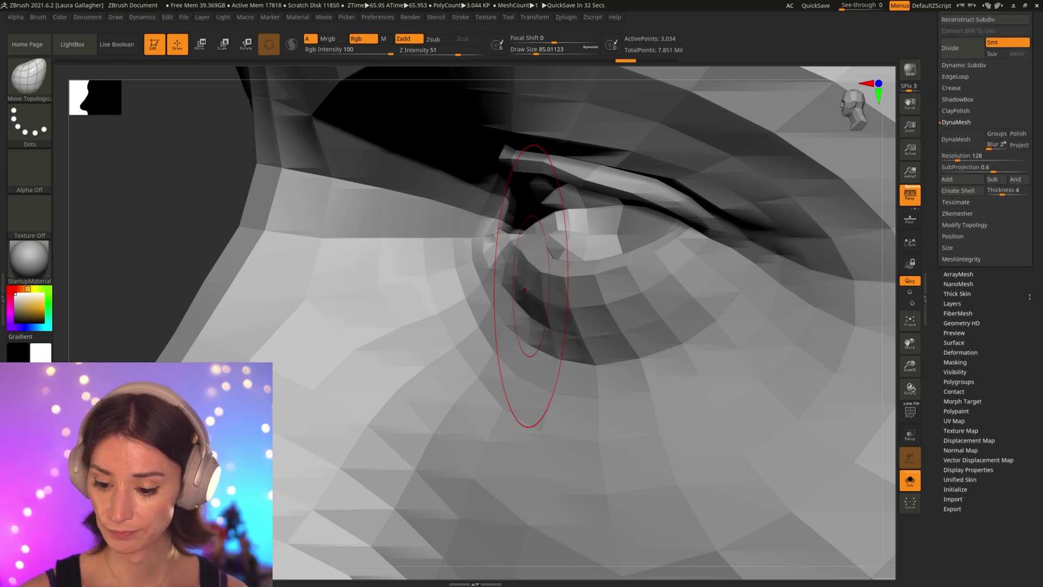
pyautogui.hotkey('shift', 'f')
pyautogui.moveTo(574, 299); pyautogui.dragTo(609, 296, button='right')
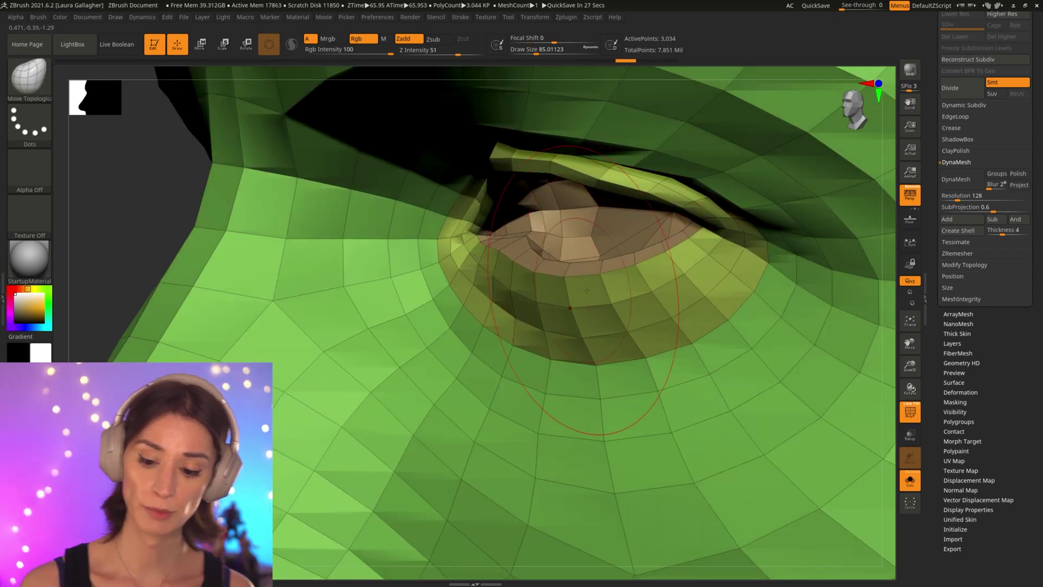
pyautogui.click(950, 128)
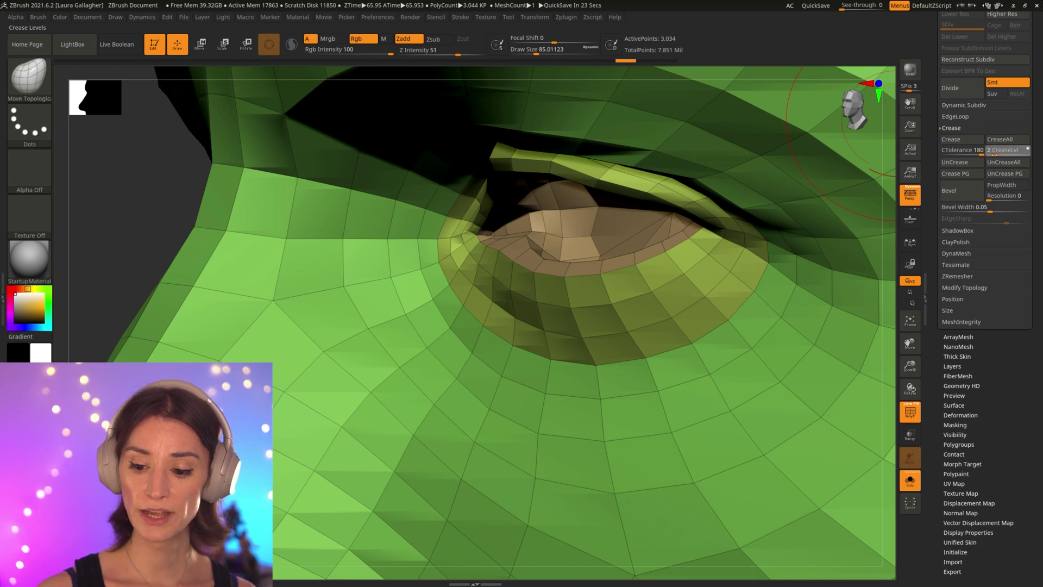
pyautogui.click(994, 154)
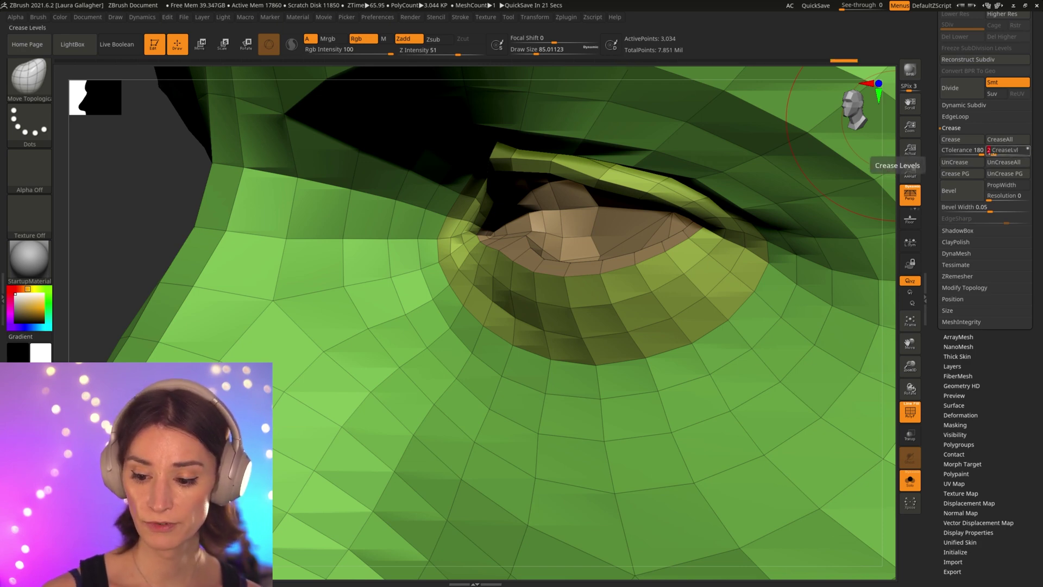
# - Set the crease tolerance to 90 and crease BaseHead's edges along its polygroup borders
pyautogui.click(962, 150)
pyautogui.write('125')
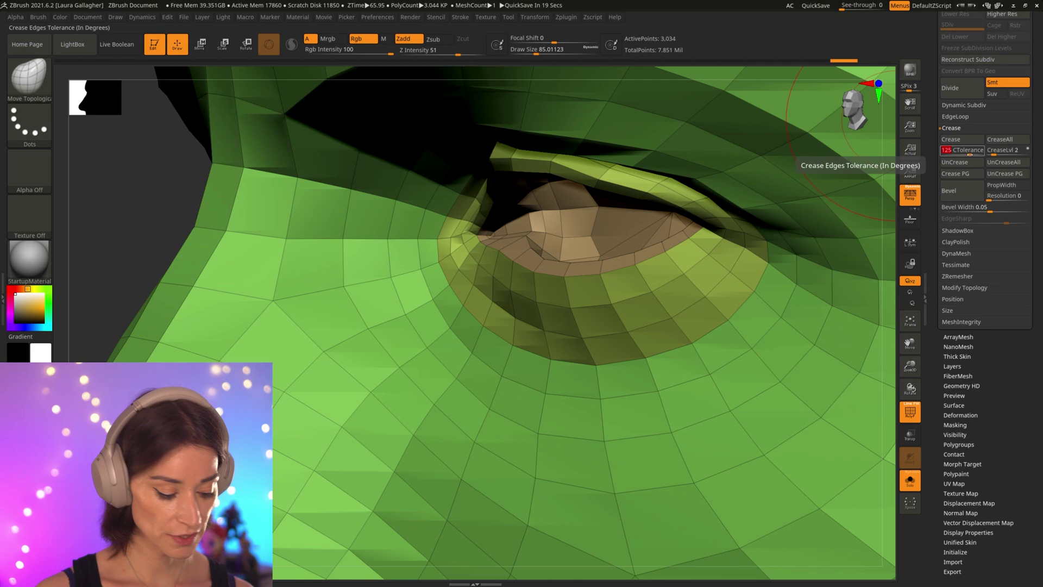
pyautogui.press('BackSpace')
pyautogui.press('BackSpace')
pyautogui.press('BackSpace')
pyautogui.write('90')
pyautogui.press('Return')
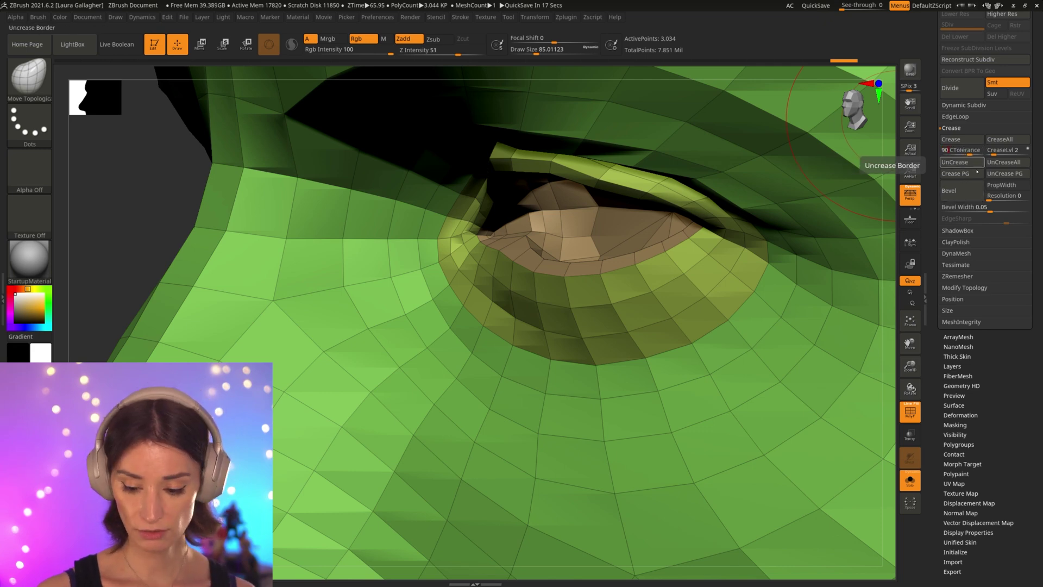
pyautogui.click(960, 174)
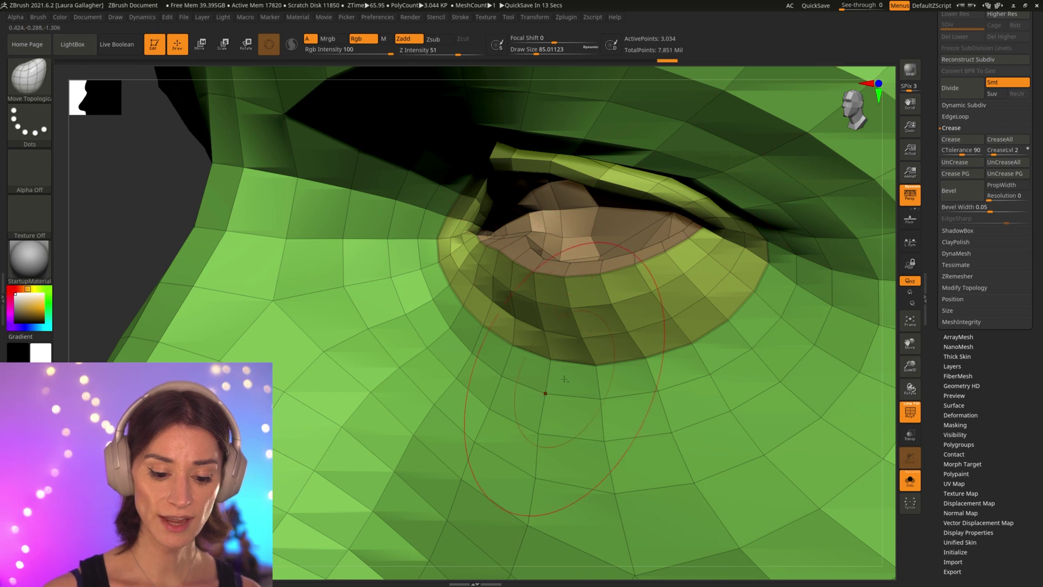
# - Turn off the wireframe display, divide BaseHead to subdivision level 4 and inspect the creased borders across the face
pyautogui.keyDown('ctrl'); pyautogui.moveTo(545, 396); pyautogui.dragTo(539, 309, button='right'); pyautogui.keyUp('ctrl')
pyautogui.hotkey('shift', 'f')
pyautogui.hotkey('ctrl', 'd')
pyautogui.hotkey('ctrl', 'd')
pyautogui.hotkey('ctrl', 'd')
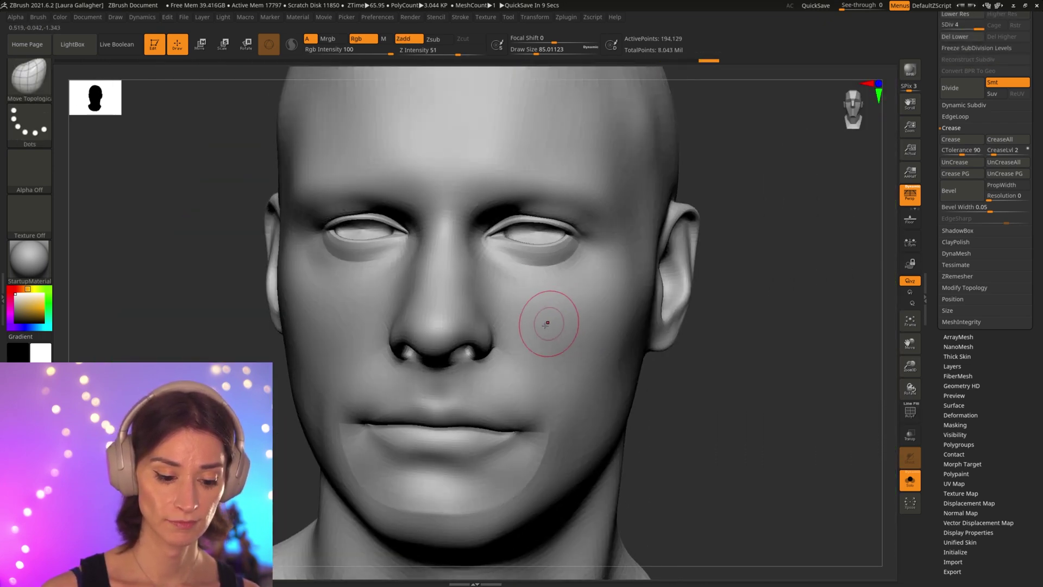
pyautogui.keyDown('alt'); pyautogui.moveTo(331, 327); pyautogui.dragTo(426, 384, button='right'); pyautogui.keyUp('alt')
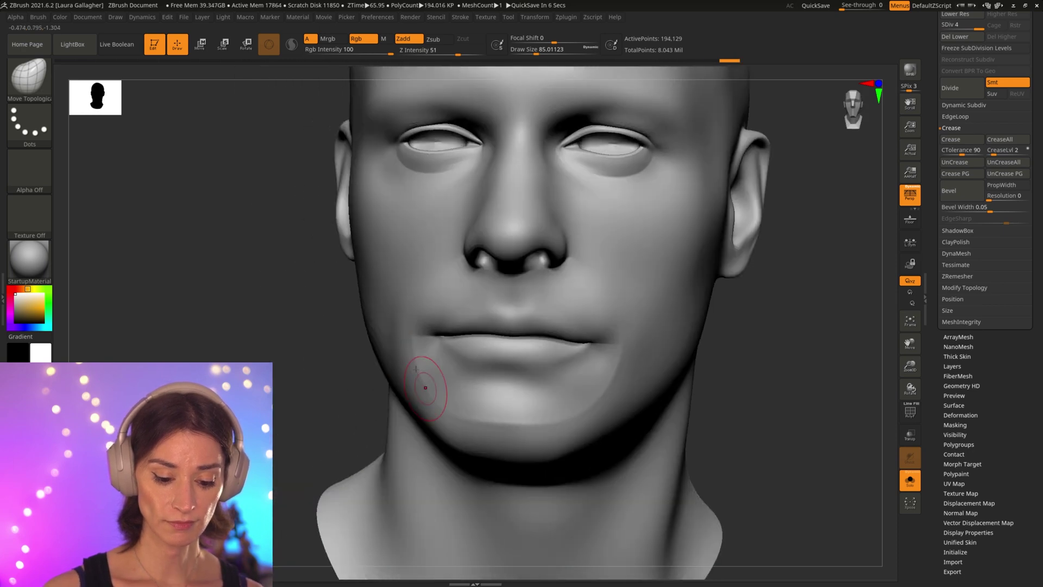
# - Add a new layer to BaseHead at subdivision level 6
pyautogui.moveTo(561, 217)
pyautogui.keyDown('alt'); pyautogui.mouseDown(button='right')
pyautogui.moveTo(496, 321)
pyautogui.moveTo(522, 289)
pyautogui.moveTo(539, 326)
pyautogui.mouseUp(button='right'); pyautogui.keyUp('alt')
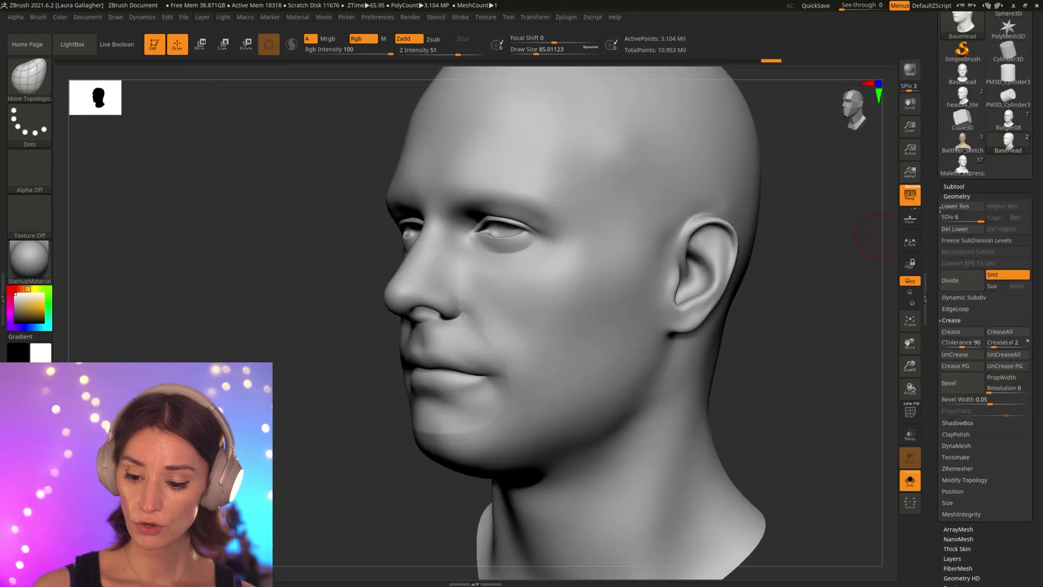
pyautogui.click(954, 186)
pyautogui.moveTo(936, 330); pyautogui.dragTo(936, 282)
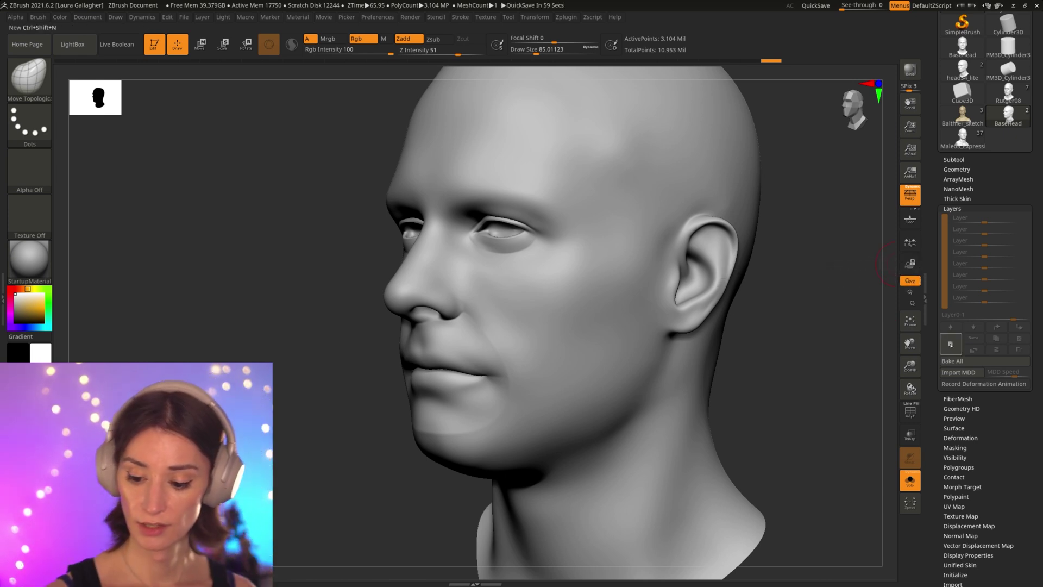
pyautogui.click(950, 344)
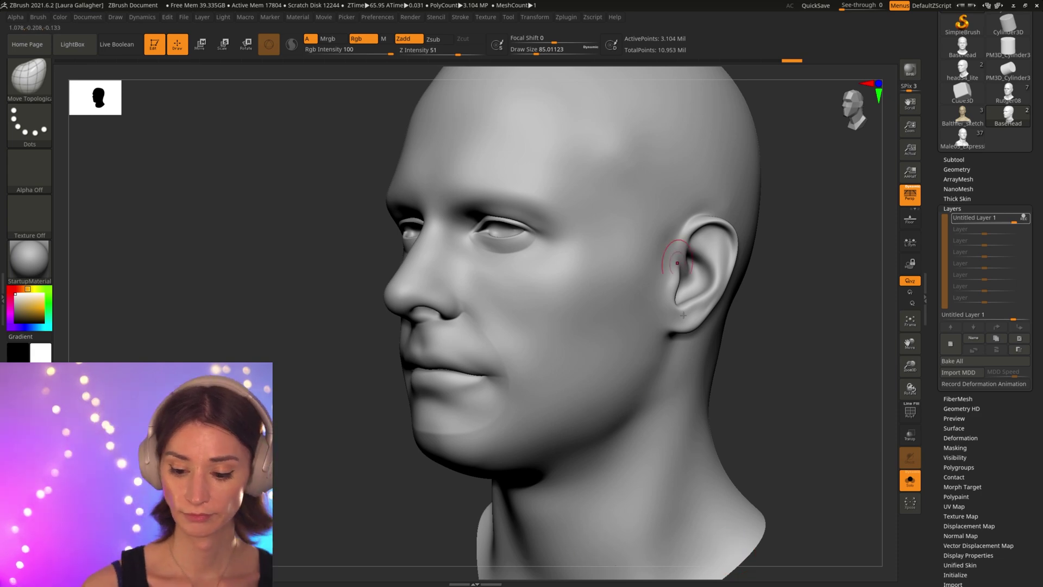
# - Check BaseHead's polygroup wireframe, store a morph target of the current mesh, and hide the wireframe again
pyautogui.moveTo(820, 428); pyautogui.dragTo(774, 429)
pyautogui.hotkey('shift', 'f')
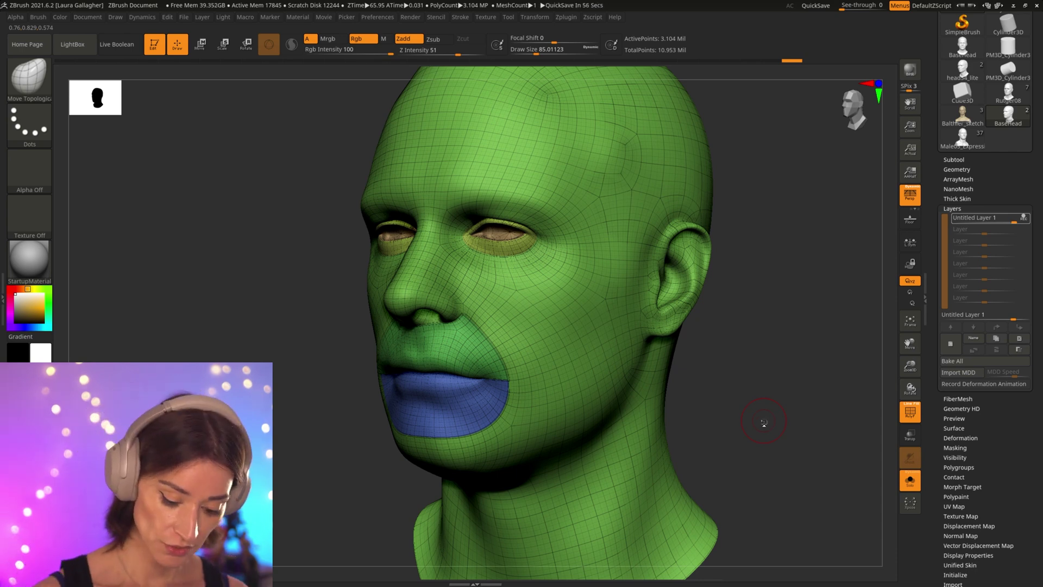
pyautogui.scroll(-2, 1019, 416)
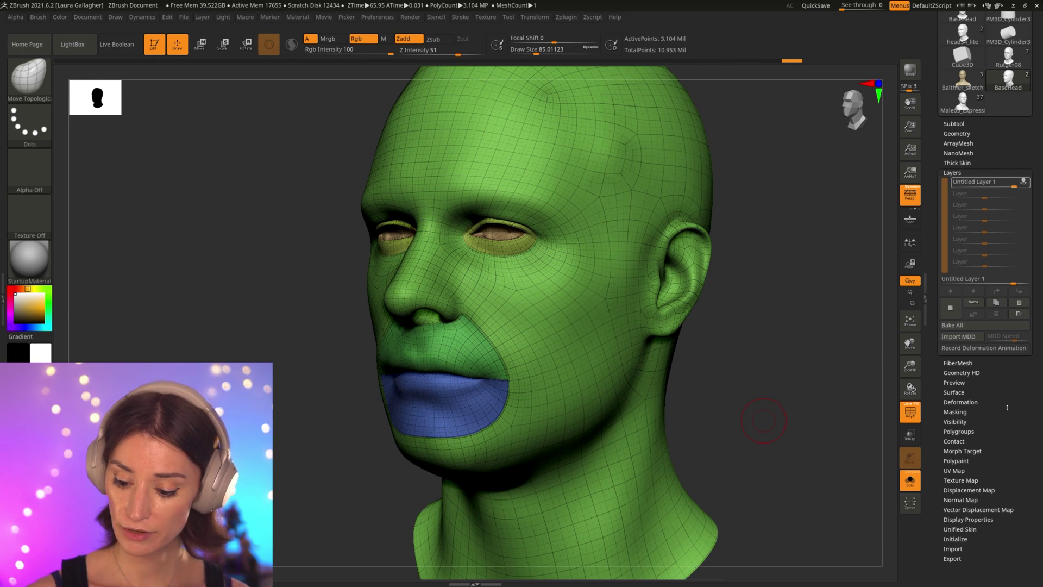
pyautogui.scroll(-1, 990, 455)
pyautogui.click(975, 438)
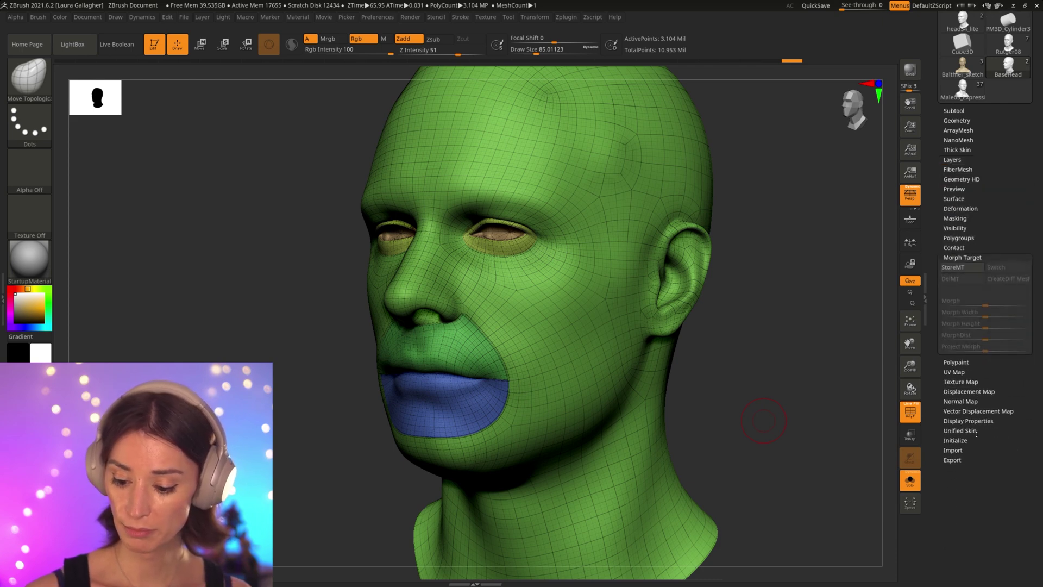
pyautogui.click(963, 270)
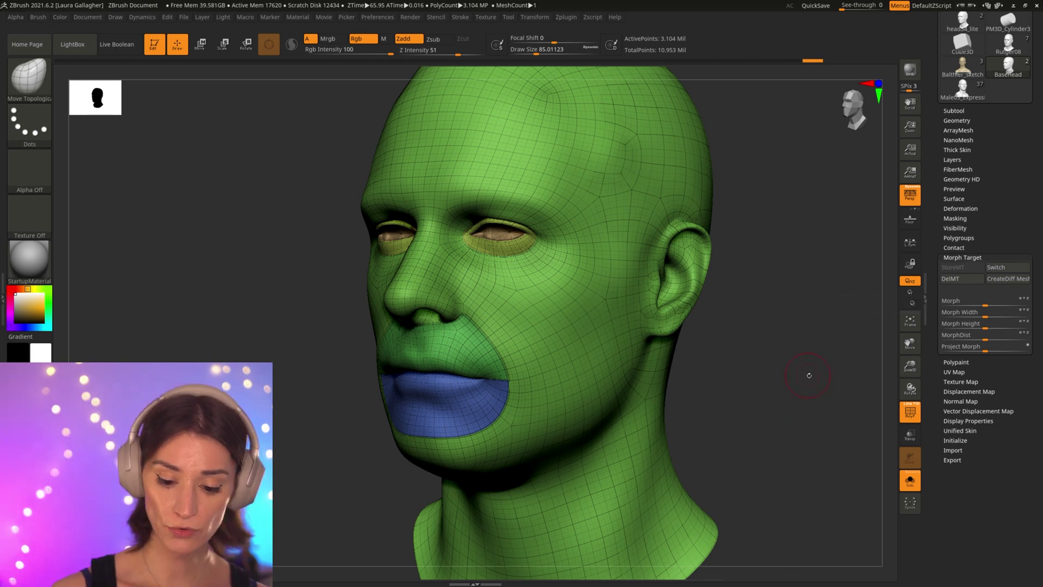
pyautogui.moveTo(808, 373); pyautogui.dragTo(819, 372)
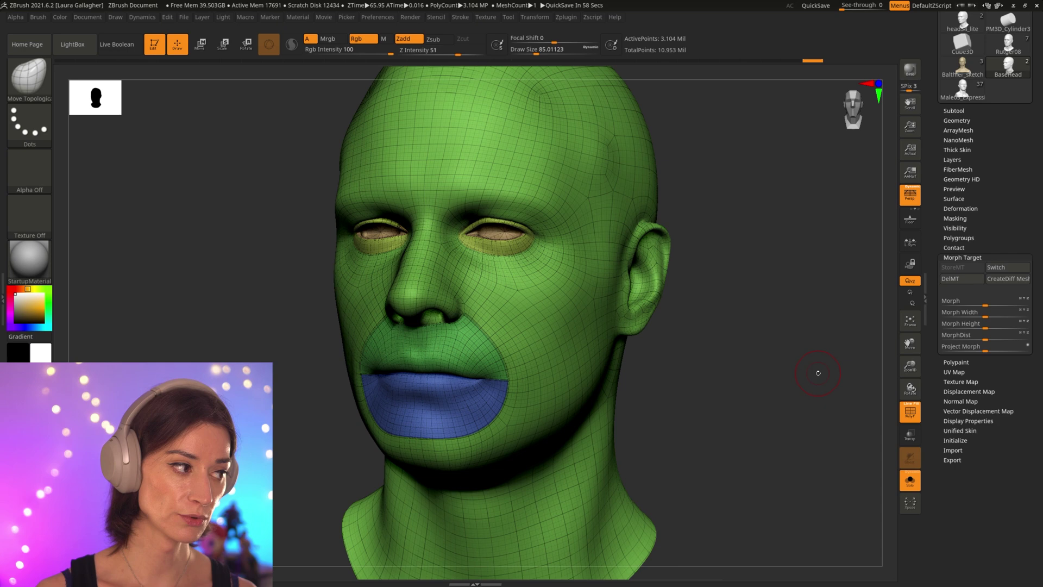
pyautogui.hotkey('shift', 'f')
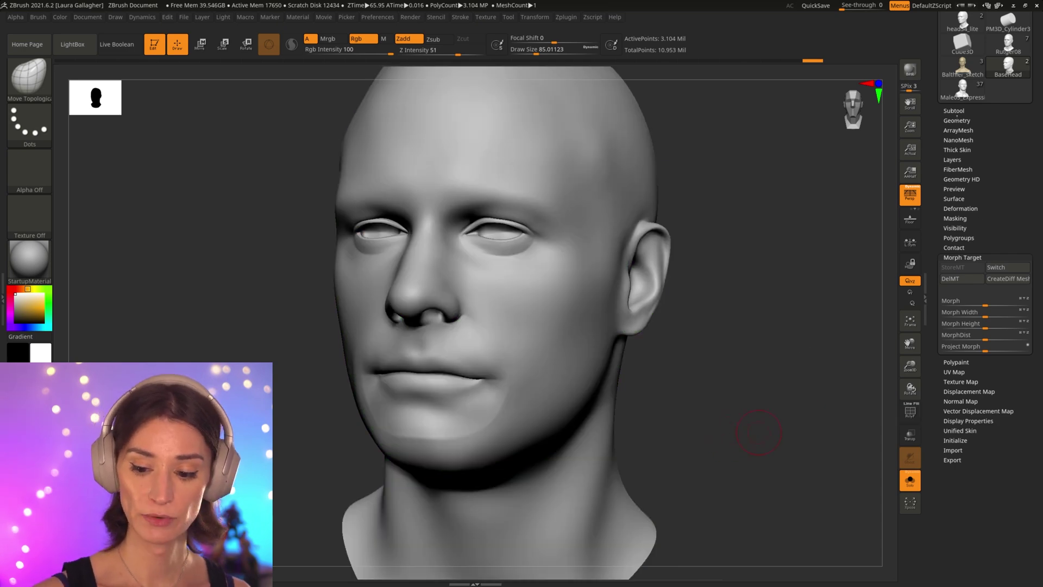
# - List the subtools and step BaseHead down to its lowest subdivision level
pyautogui.click(954, 111)
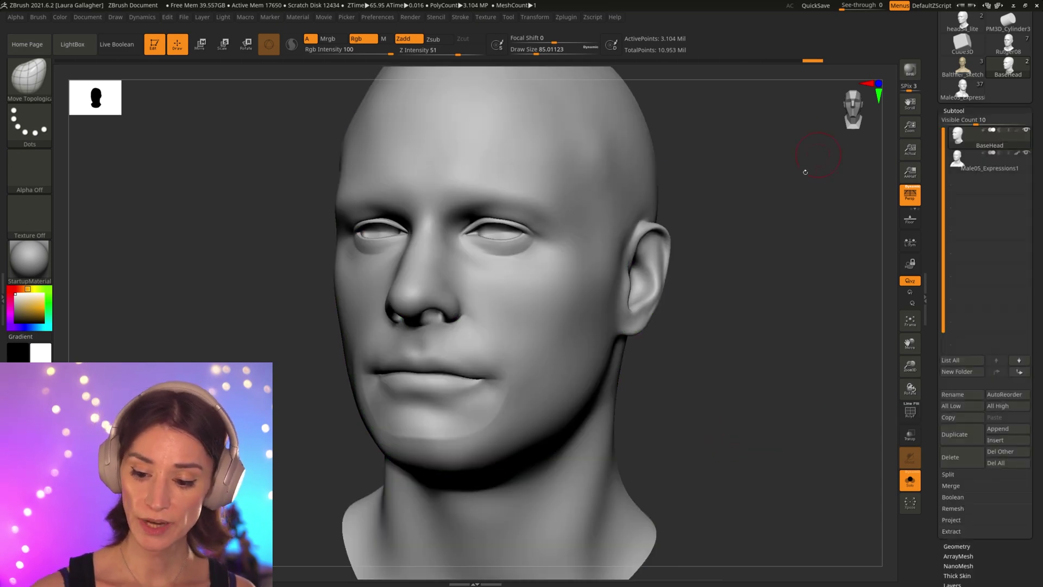
pyautogui.moveTo(806, 172)
pyautogui.mouseDown()
pyautogui.moveTo(803, 233)
pyautogui.moveTo(792, 232)
pyautogui.mouseUp()
pyautogui.press('shift')
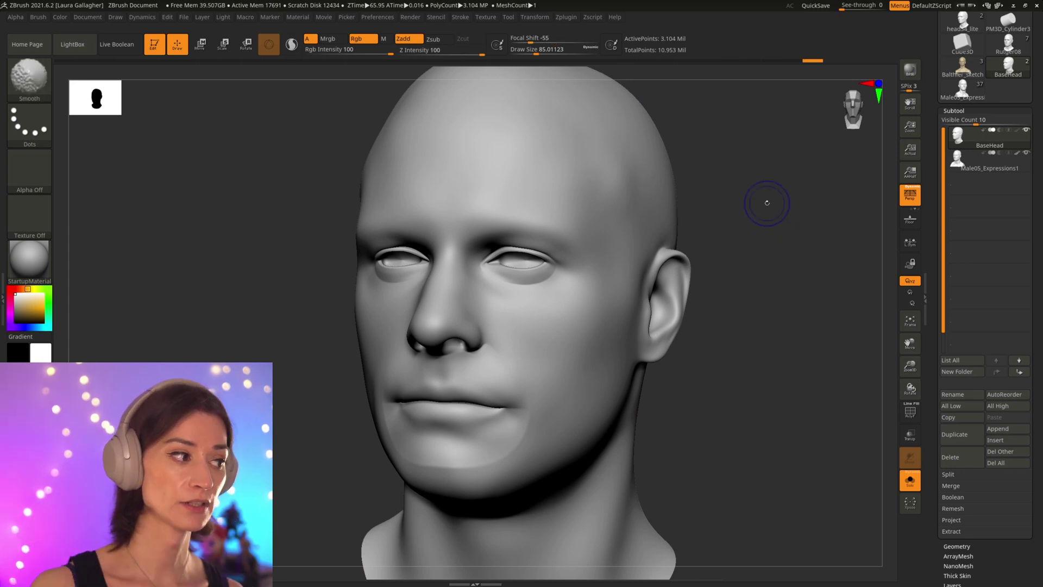
pyautogui.hotkey('shift', 'd')
pyautogui.hotkey('shift', 'd')
pyautogui.hotkey('shift', 'd')
pyautogui.hotkey('shift', 'd')
pyautogui.hotkey('shift', 'd')
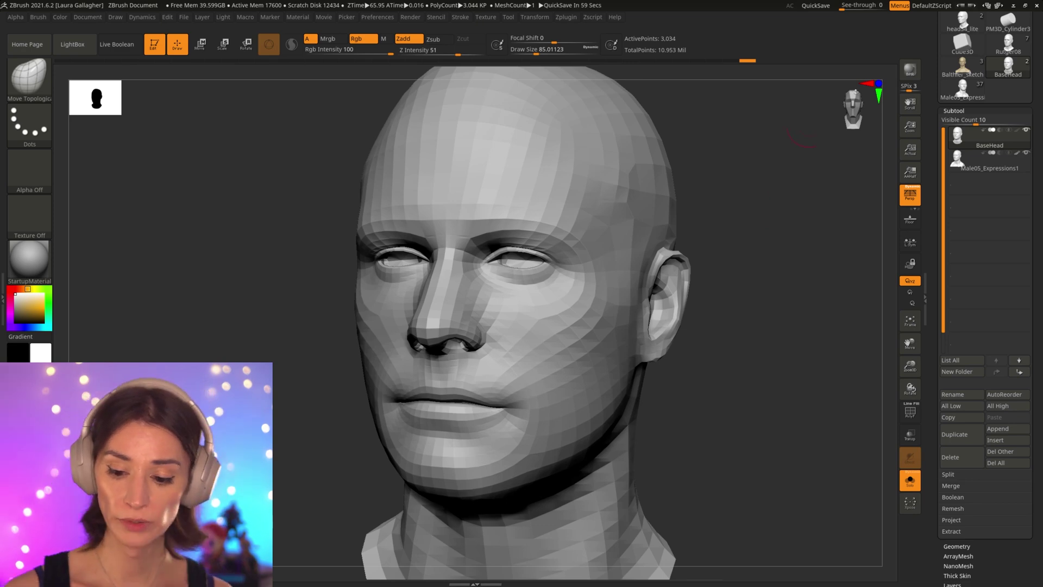
# - Open the subtool projection settings and review the ProjectAll scan distance for BaseHead
pyautogui.moveTo(936, 123); pyautogui.dragTo(936, 35)
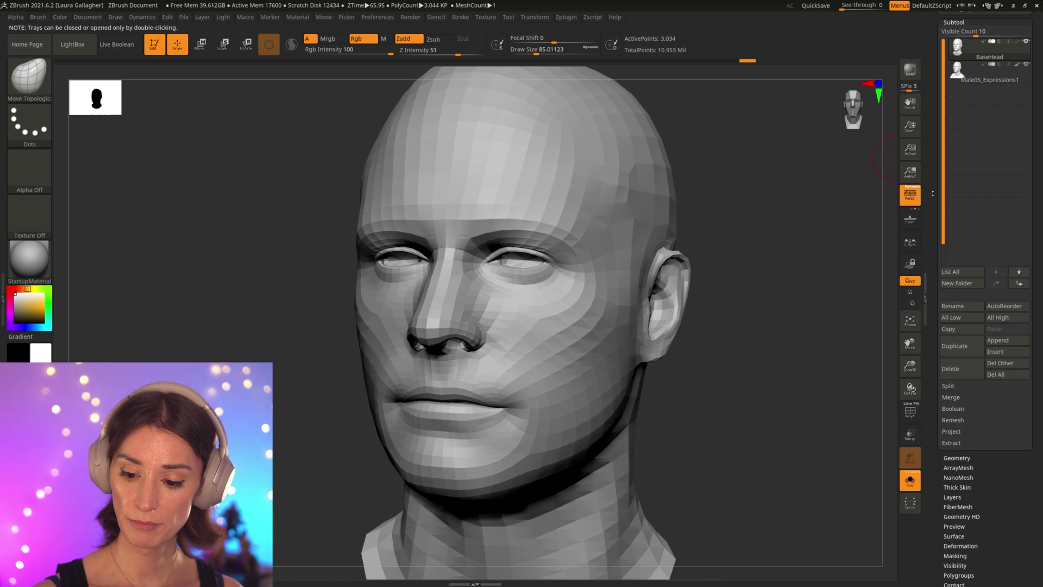
pyautogui.moveTo(965, 246); pyautogui.dragTo(965, 270)
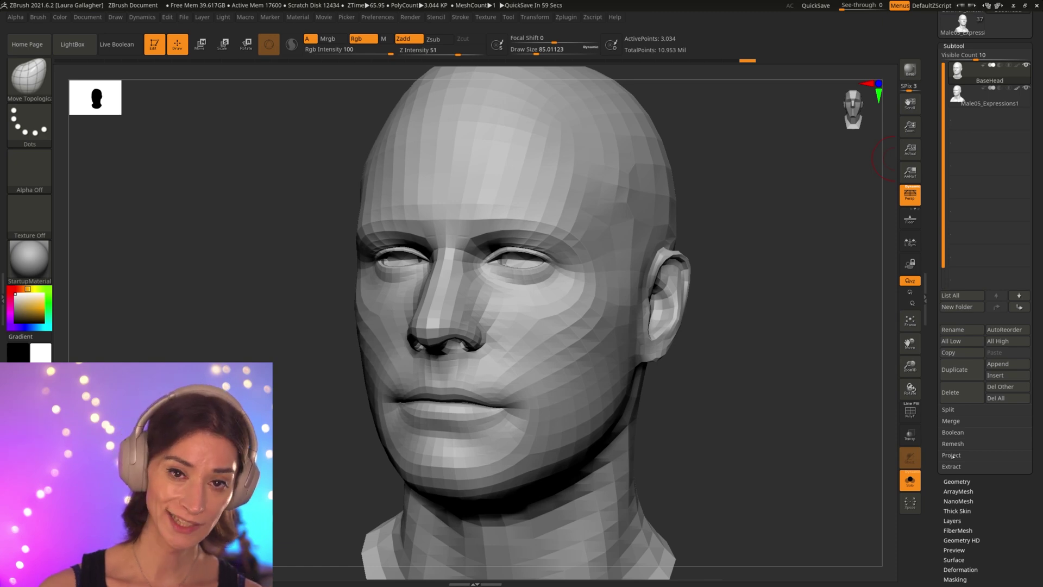
pyautogui.click(952, 455)
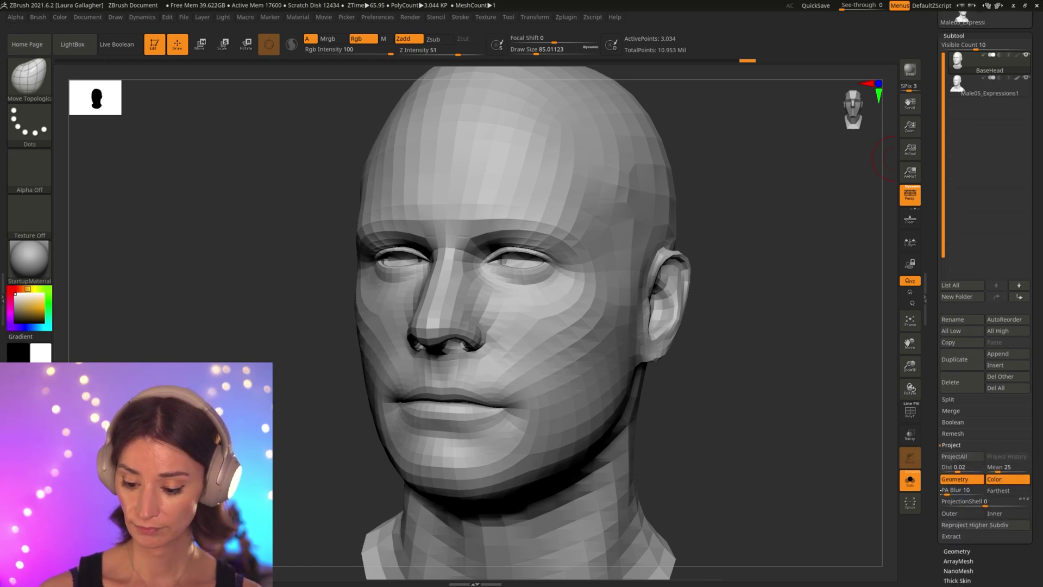
pyautogui.moveTo(737, 477); pyautogui.dragTo(831, 482)
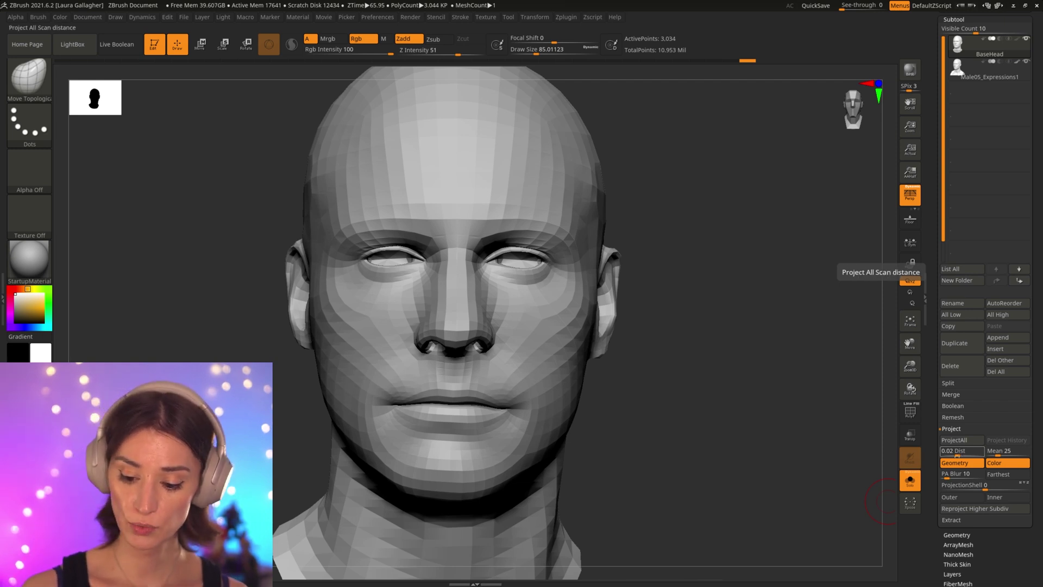
pyautogui.moveTo(788, 470); pyautogui.dragTo(731, 458)
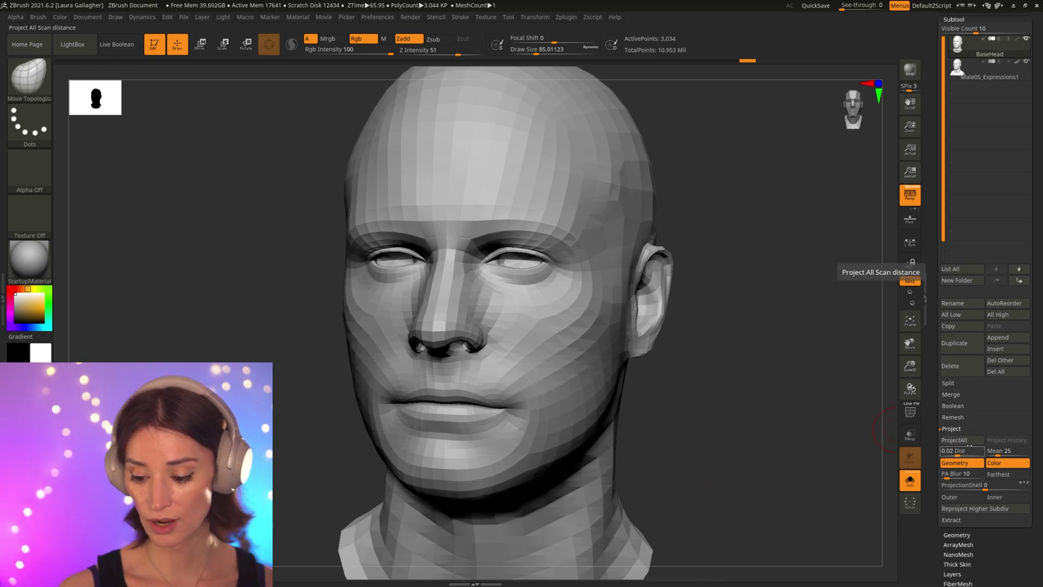
# - Isolate BaseHead's inner eye polygroup and mouth cavity polygroup in turn and mask each one to protect it from projection
pyautogui.moveTo(772, 452); pyautogui.dragTo(749, 423)
pyautogui.keyDown('ctrl'); pyautogui.keyDown('shift'); pyautogui.click(477, 223); pyautogui.keyUp('shift'); pyautogui.keyUp('ctrl')
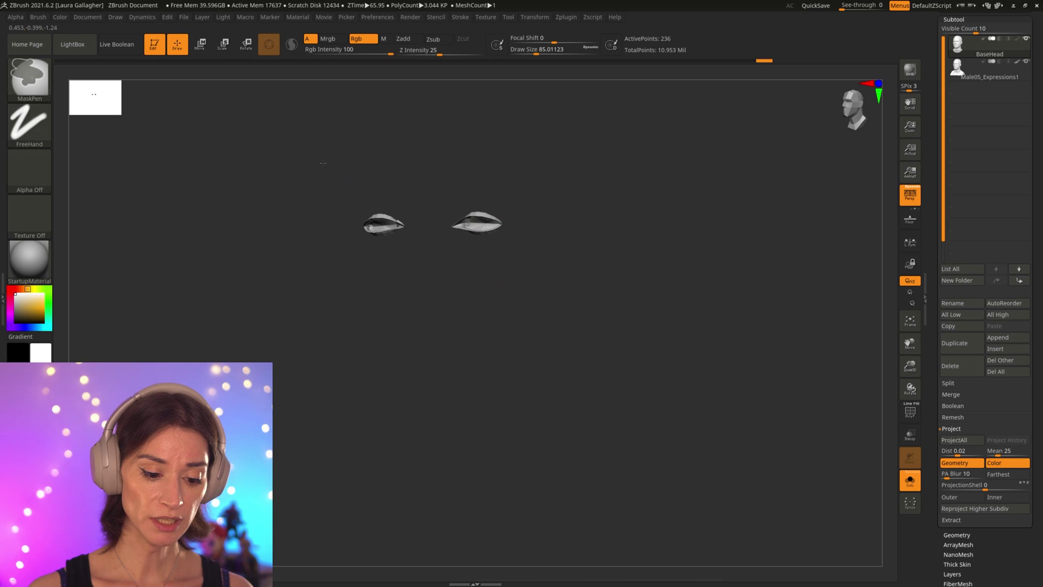
pyautogui.keyDown('ctrl'); pyautogui.moveTo(322, 163); pyautogui.dragTo(559, 285); pyautogui.keyUp('ctrl')
pyautogui.keyDown('ctrl'); pyautogui.keyDown('shift'); pyautogui.click(703, 315); pyautogui.keyUp('shift'); pyautogui.keyUp('ctrl')
pyautogui.moveTo(736, 342); pyautogui.dragTo(761, 184)
pyautogui.keyDown('ctrl'); pyautogui.keyDown('shift'); pyautogui.click(501, 249); pyautogui.keyUp('shift'); pyautogui.keyUp('ctrl')
pyautogui.moveTo(674, 348); pyautogui.dragTo(663, 424)
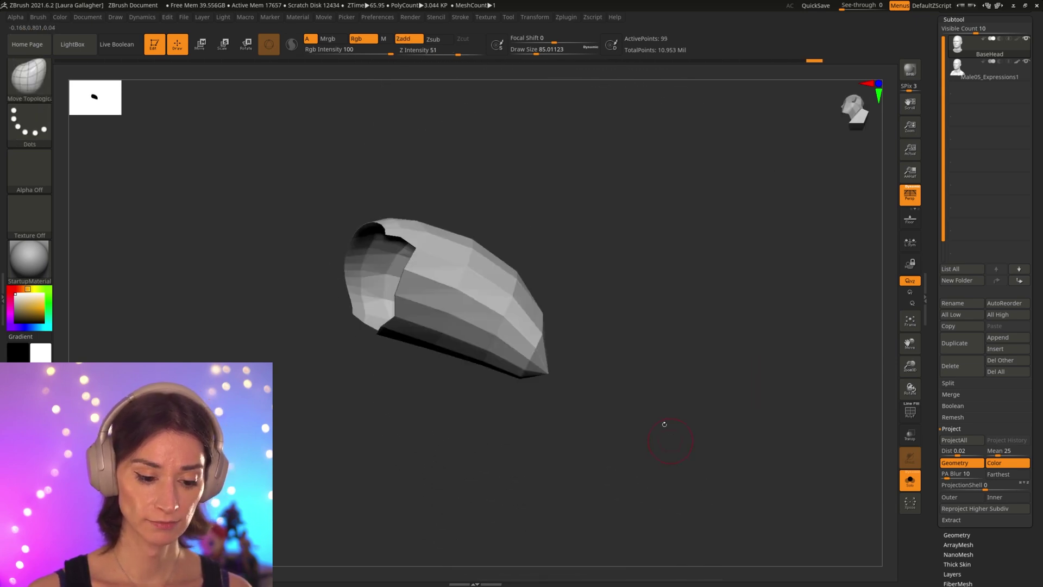
pyautogui.keyDown('ctrl'); pyautogui.moveTo(287, 169); pyautogui.dragTo(379, 299); pyautogui.keyUp('ctrl')
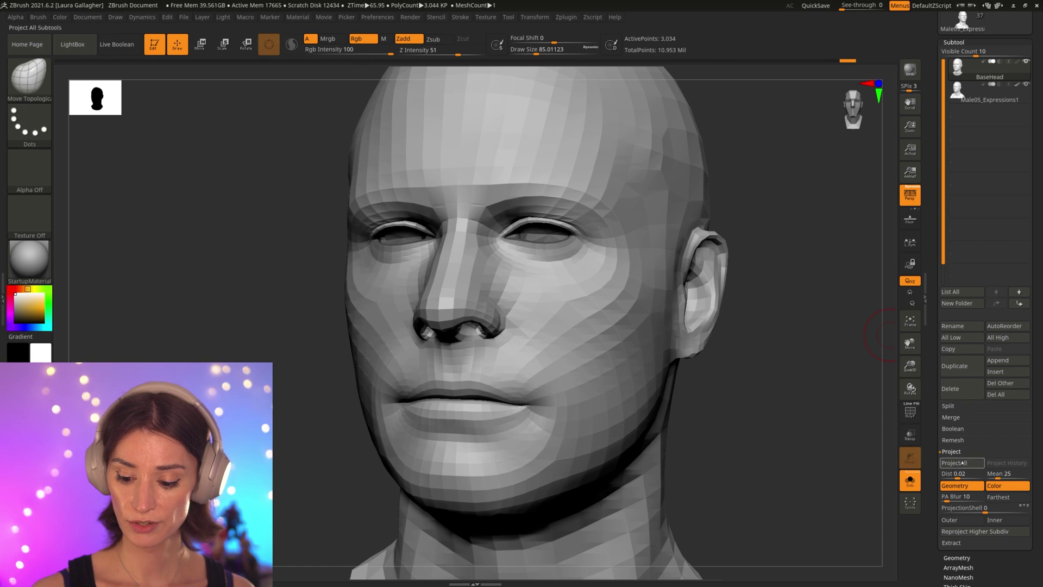
# - Project Male05_Expressions1 onto BaseHead at the lowest level without polypaint, divide the mesh once and project again
pyautogui.click(879, 484)
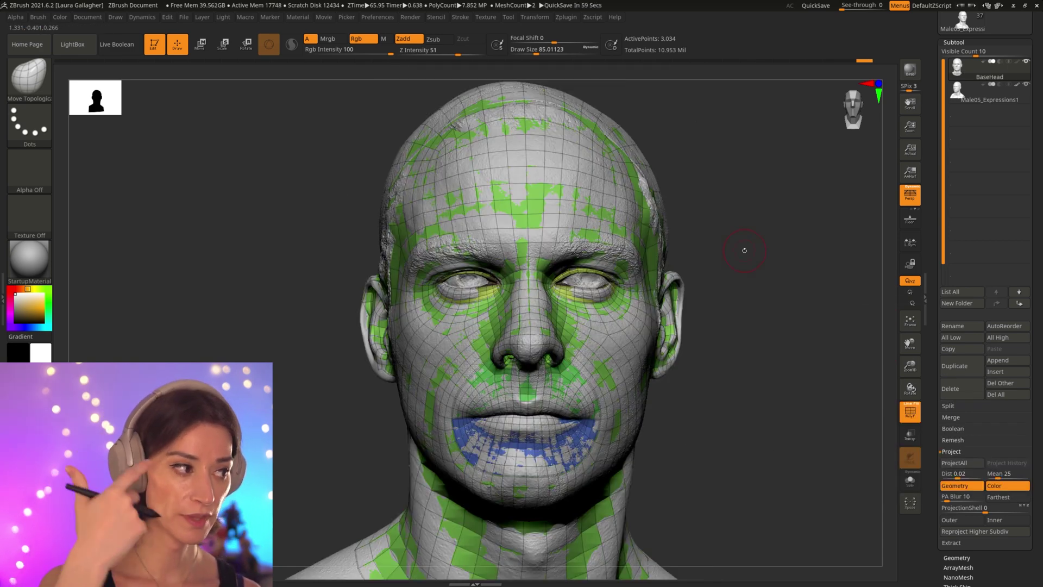
pyautogui.hotkey('ctrl', 'd')
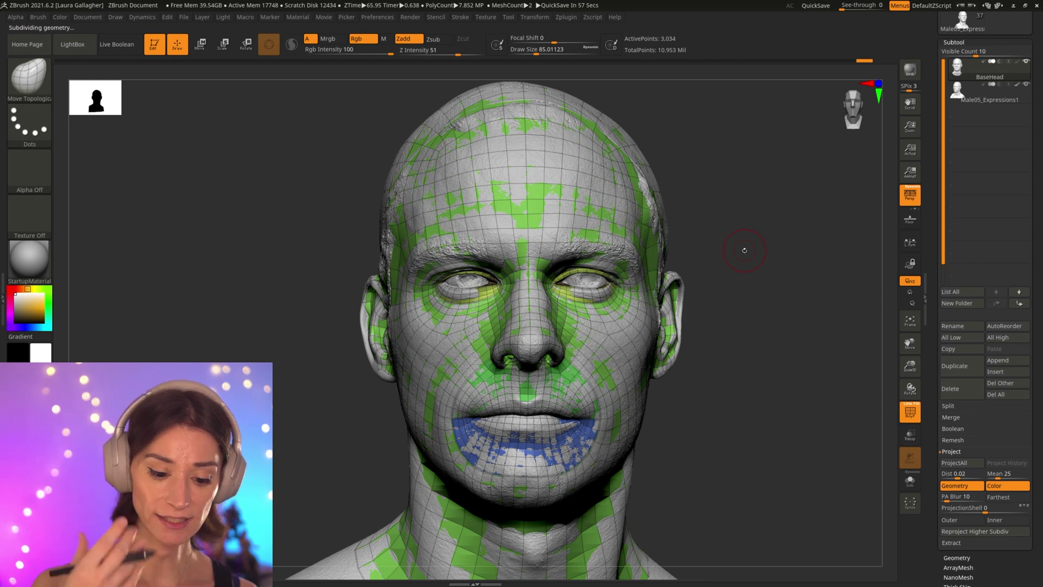
pyautogui.moveTo(745, 169); pyautogui.dragTo(709, 175)
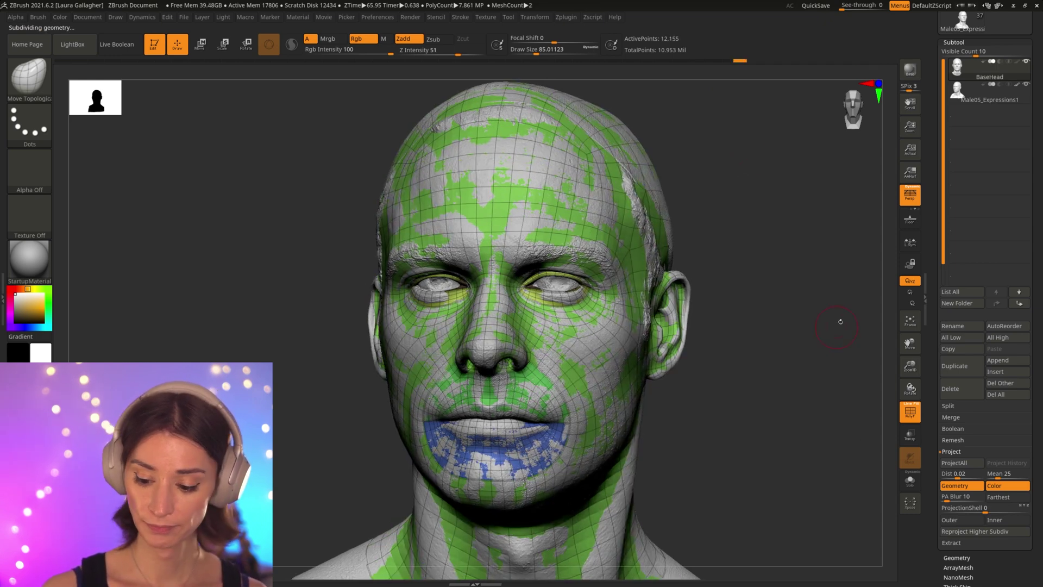
pyautogui.click(954, 462)
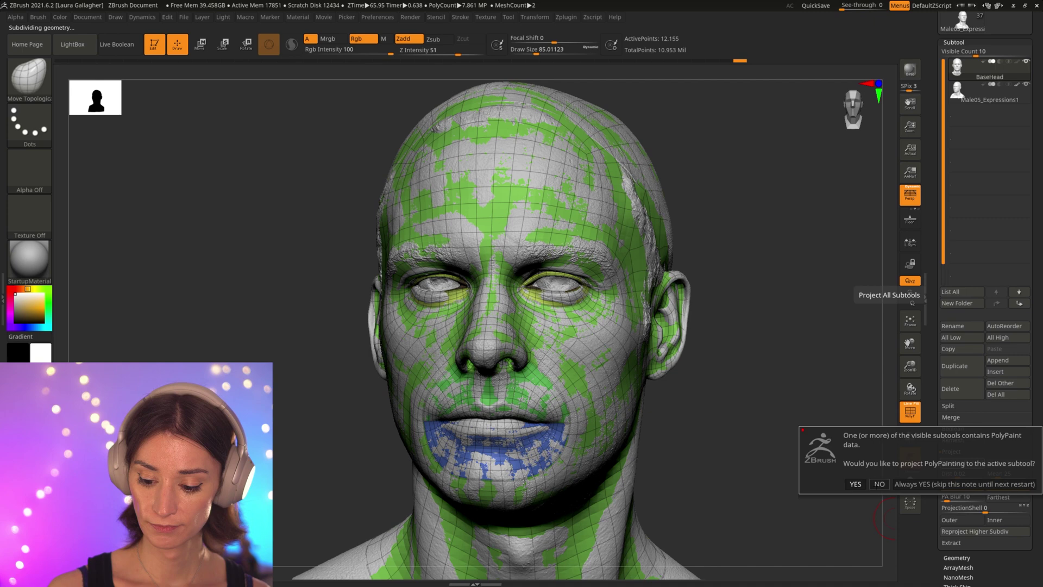
pyautogui.click(855, 483)
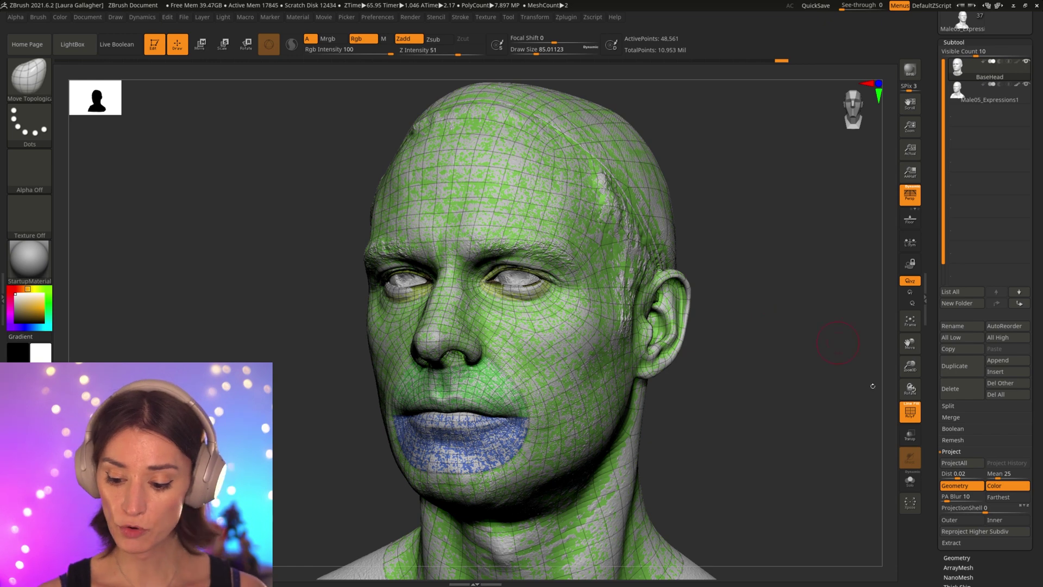
# - Project the scan's detail onto BaseHead again at the third subdivision level, declining polypaint, and divide the mesh further
pyautogui.click(953, 463)
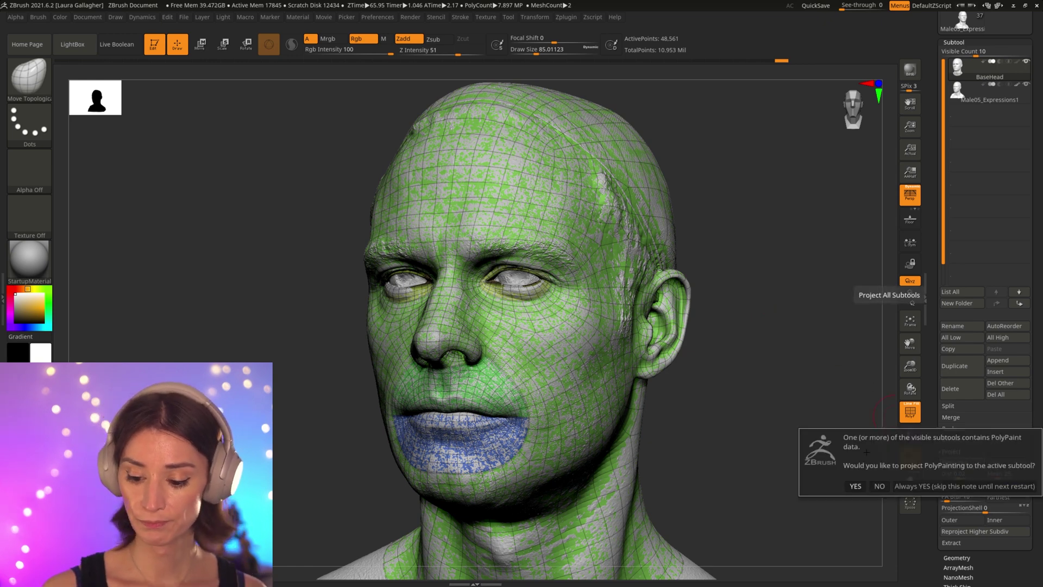
pyautogui.click(880, 484)
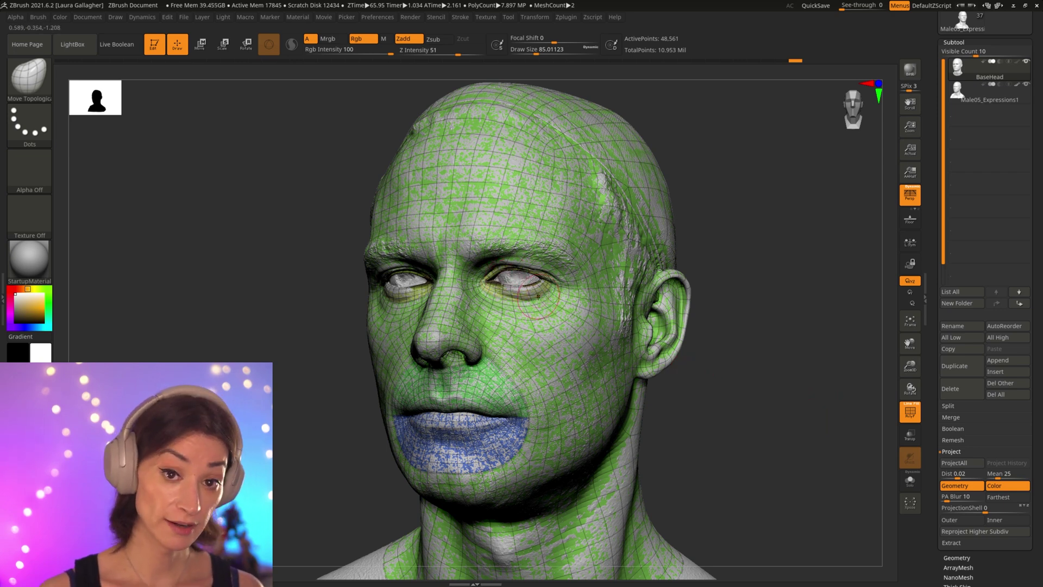
pyautogui.hotkey('ctrl', 'd')
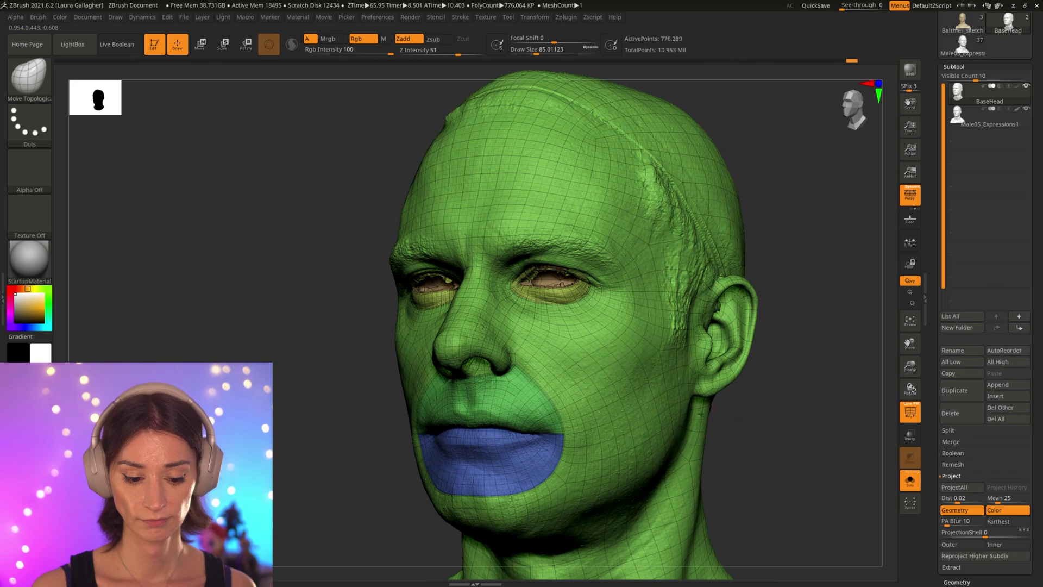
# - Clean the broken projection spikes from the eyelids by painting the stored shape back with the Morph brush on layer fix 1
pyautogui.keyDown('ctrl'); pyautogui.moveTo(541, 318); pyautogui.dragTo(601, 429, button='right'); pyautogui.keyUp('ctrl')
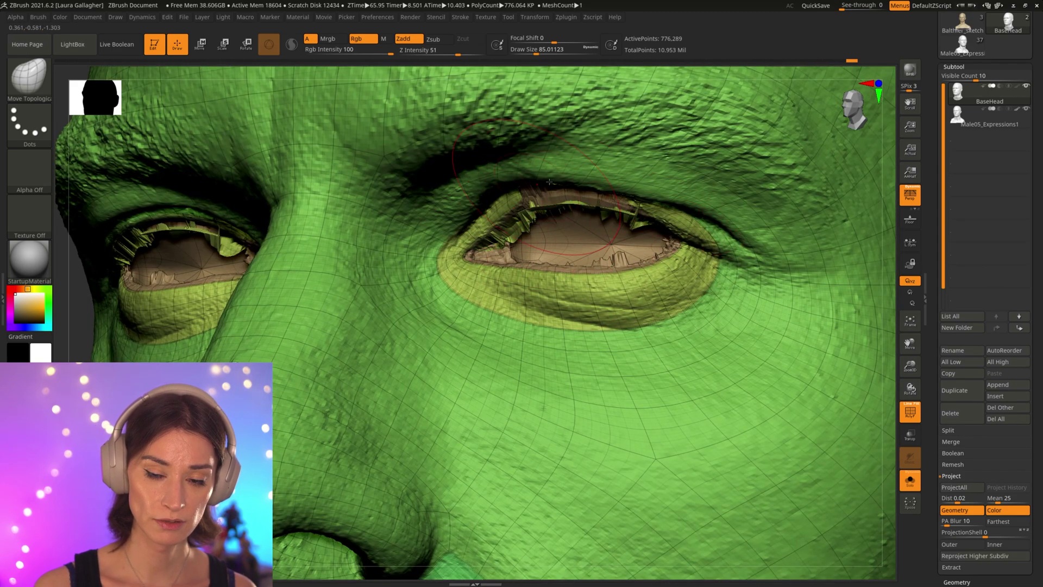
pyautogui.moveTo(523, 341)
pyautogui.keyDown('alt'); pyautogui.mouseDown(button='right')
pyautogui.moveTo(518, 326)
pyautogui.moveTo(576, 328)
pyautogui.mouseUp(button='right'); pyautogui.keyUp('alt')
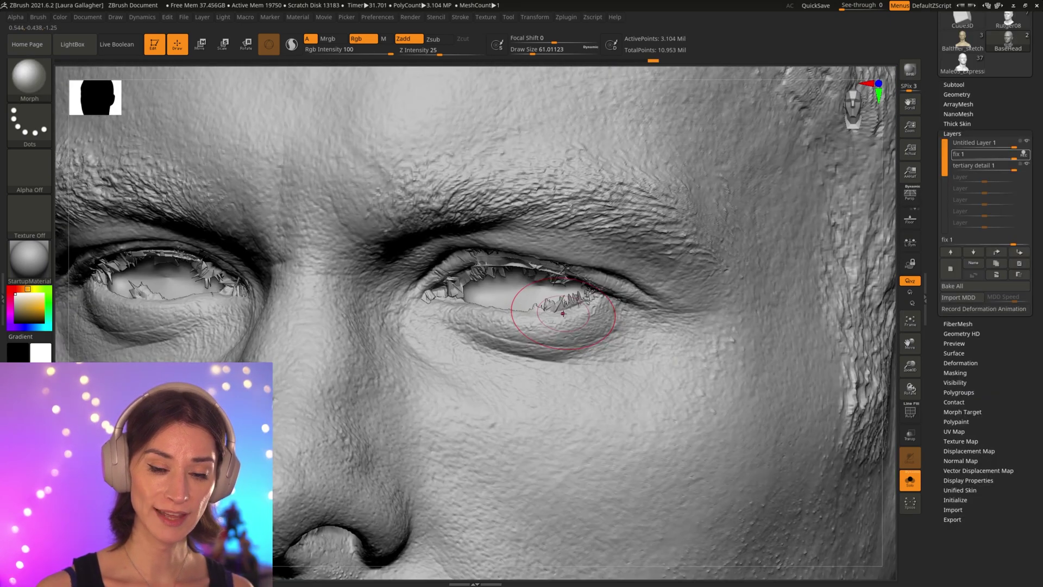
pyautogui.press('p')
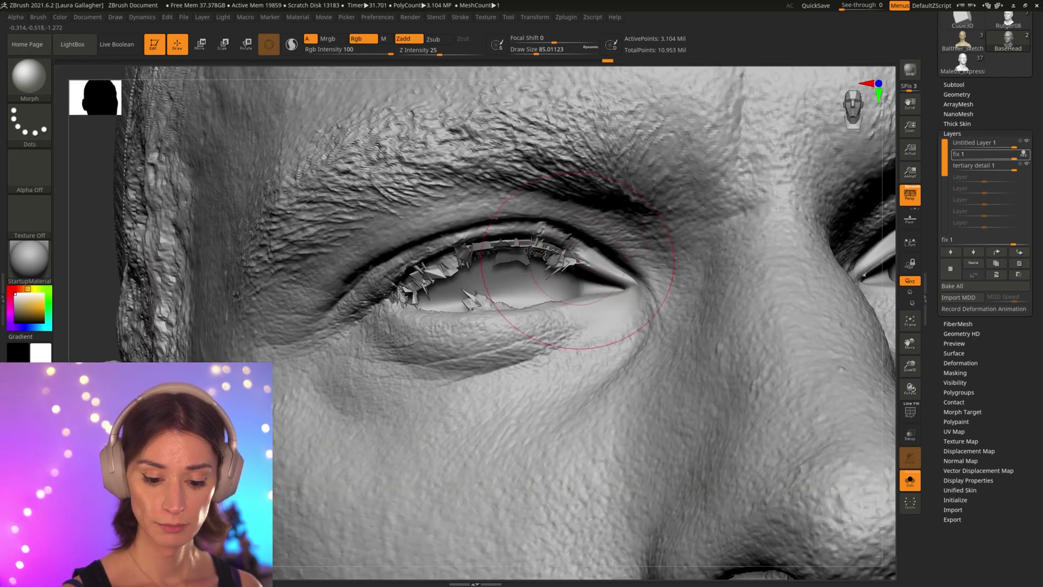
pyautogui.moveTo(500, 292)
pyautogui.mouseDown()
pyautogui.moveTo(484, 250)
pyautogui.moveTo(492, 243)
pyautogui.moveTo(408, 277)
pyautogui.moveTo(466, 237)
pyautogui.moveTo(511, 228)
pyautogui.mouseUp()
pyautogui.moveTo(560, 201); pyautogui.dragTo(625, 244)
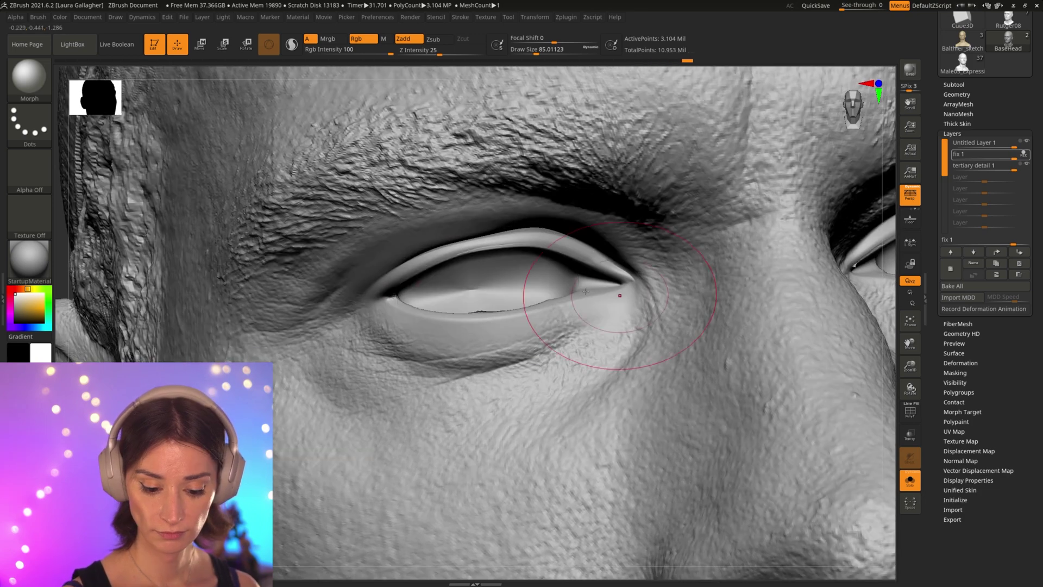
pyautogui.moveTo(505, 343); pyautogui.dragTo(611, 299)
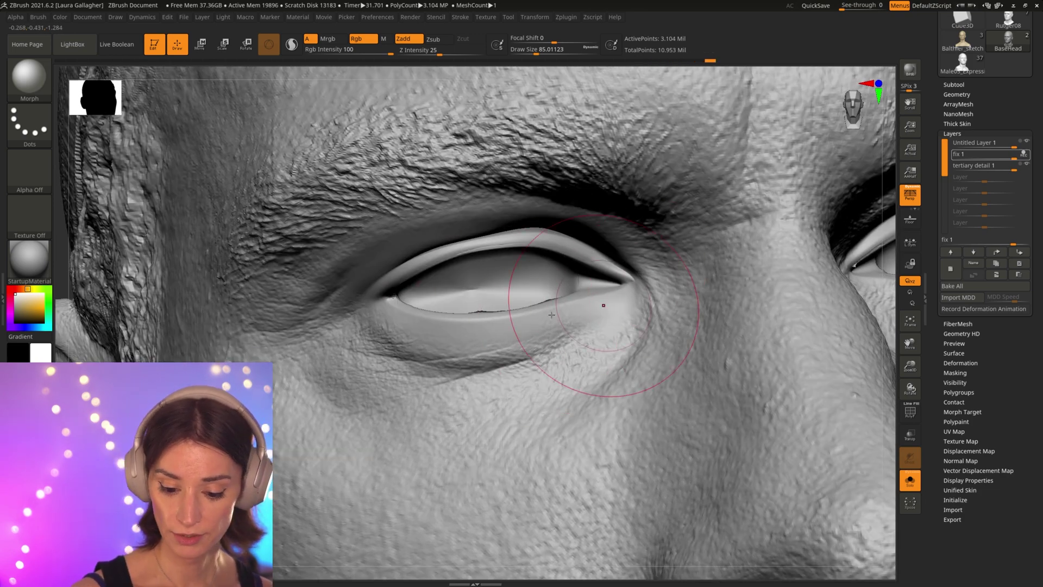
pyautogui.moveTo(552, 315)
pyautogui.mouseDown()
pyautogui.moveTo(489, 326)
pyautogui.moveTo(426, 311)
pyautogui.mouseUp()
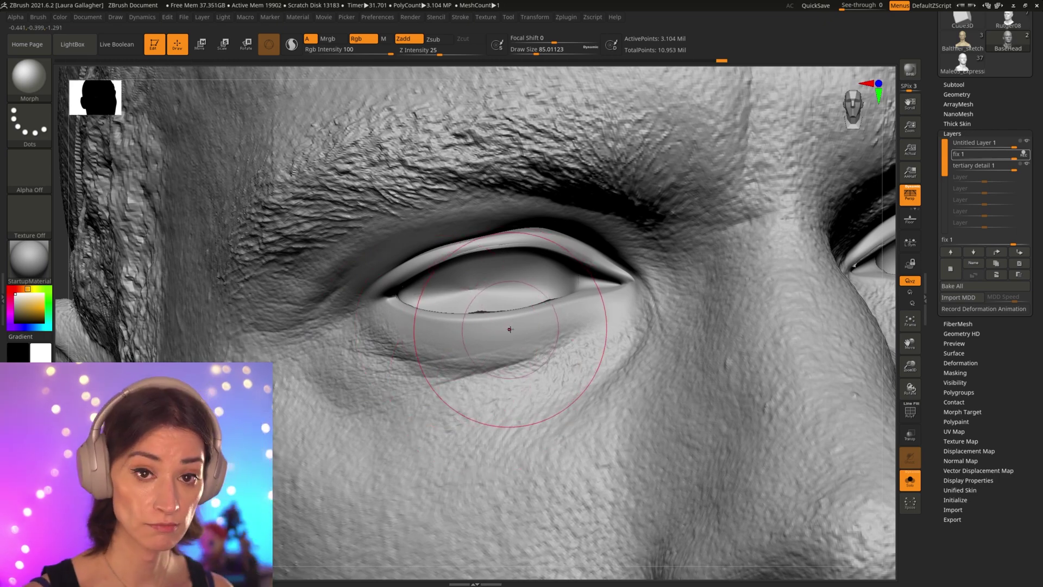
# - Switch BaseHead to its second subdivision level and show the polygroup wireframe around the eyelids
pyautogui.hotkey('shift', 'd')
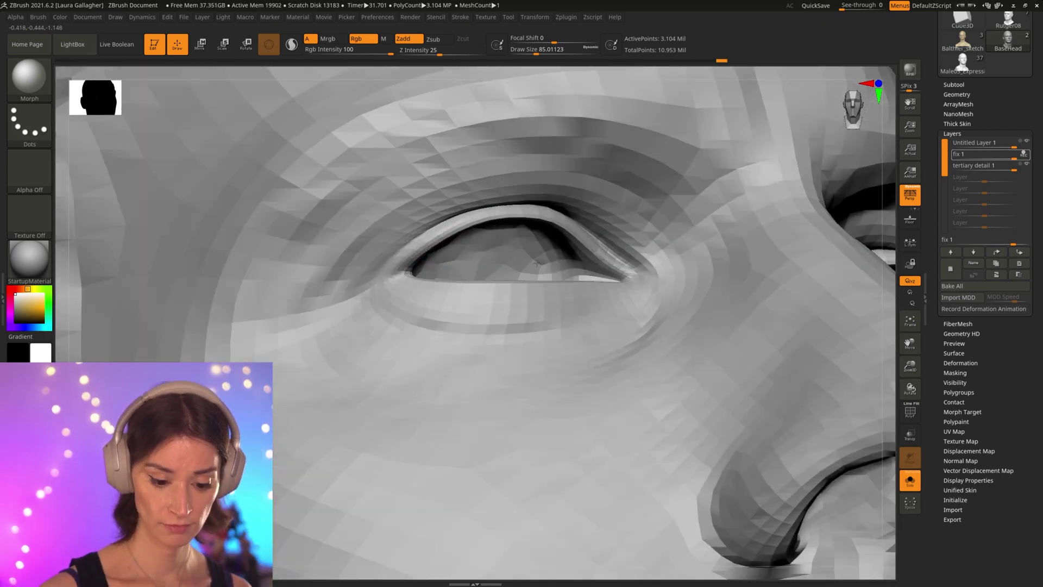
pyautogui.press('d')
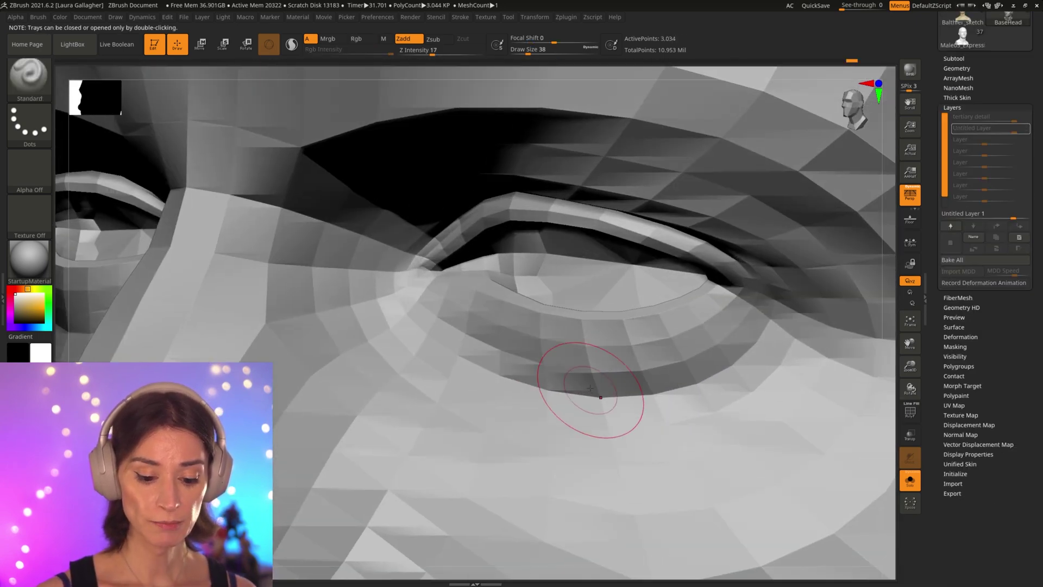
pyautogui.press('d')
pyautogui.moveTo(512, 384); pyautogui.dragTo(597, 346, button='right')
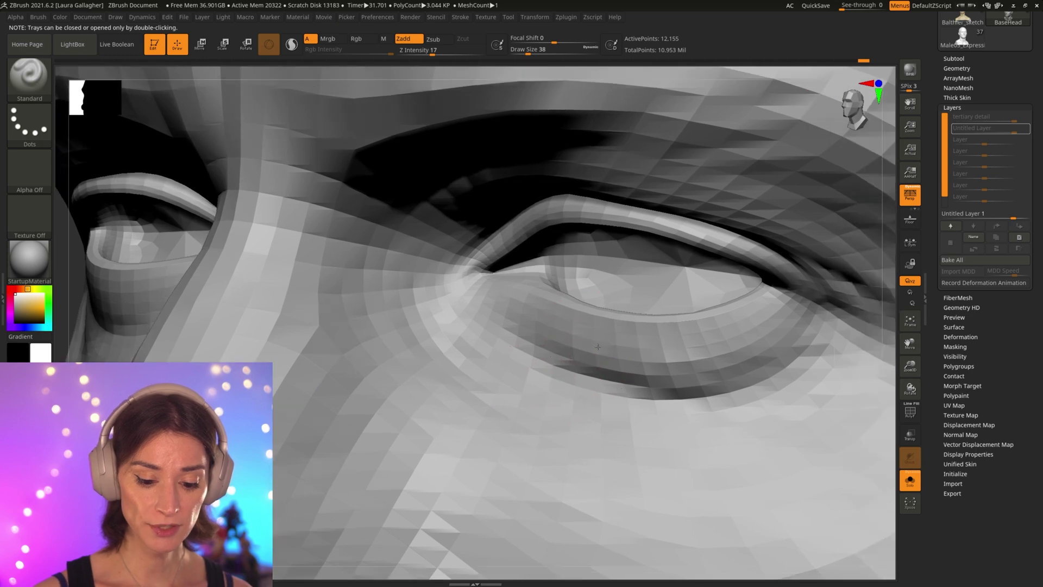
pyautogui.scroll(3, 964, 127)
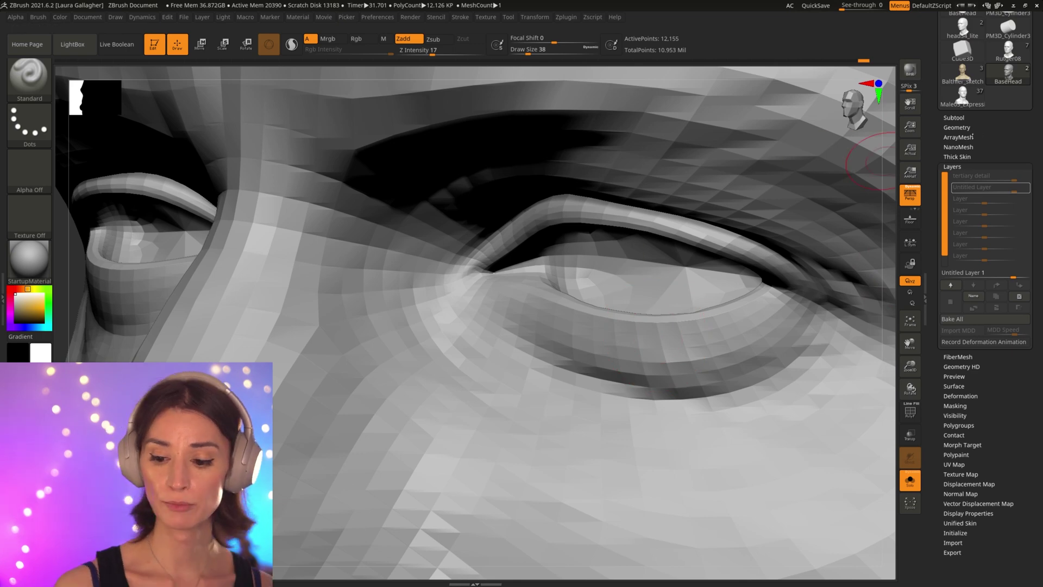
pyautogui.hotkey('shift', 'f')
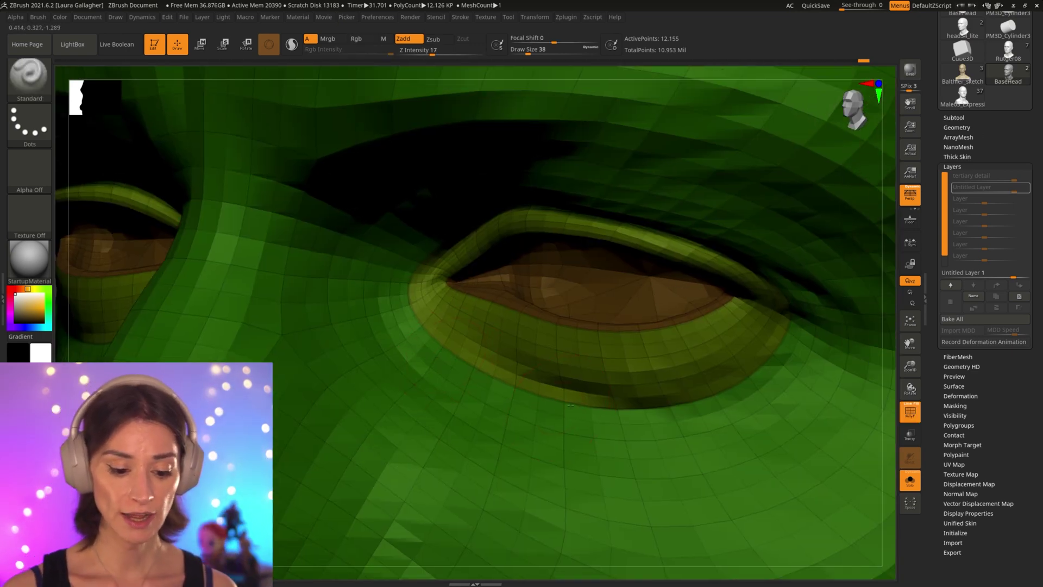